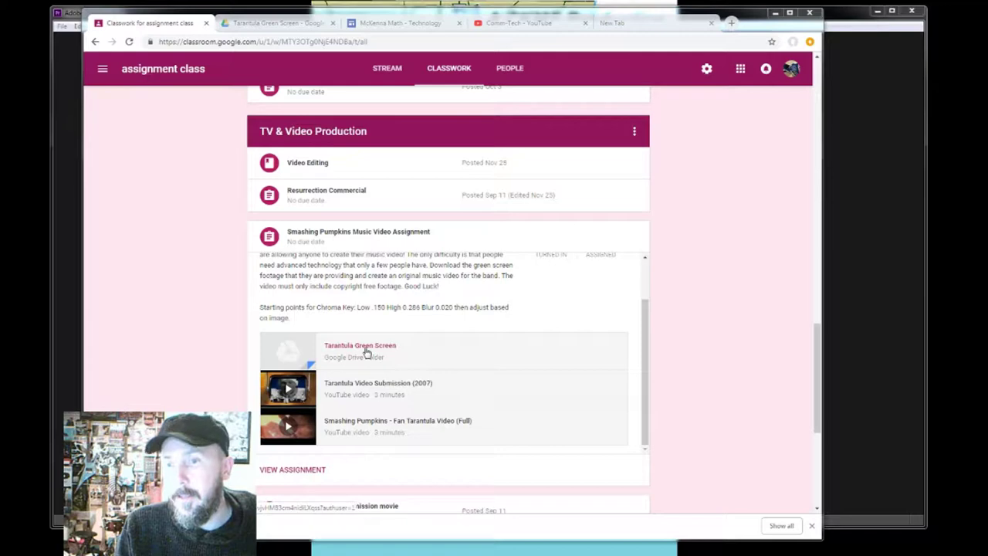
# Check the Tarantula Green Screen Drive folder, then return to the Classroom assignment page
pyautogui.click(276, 25)
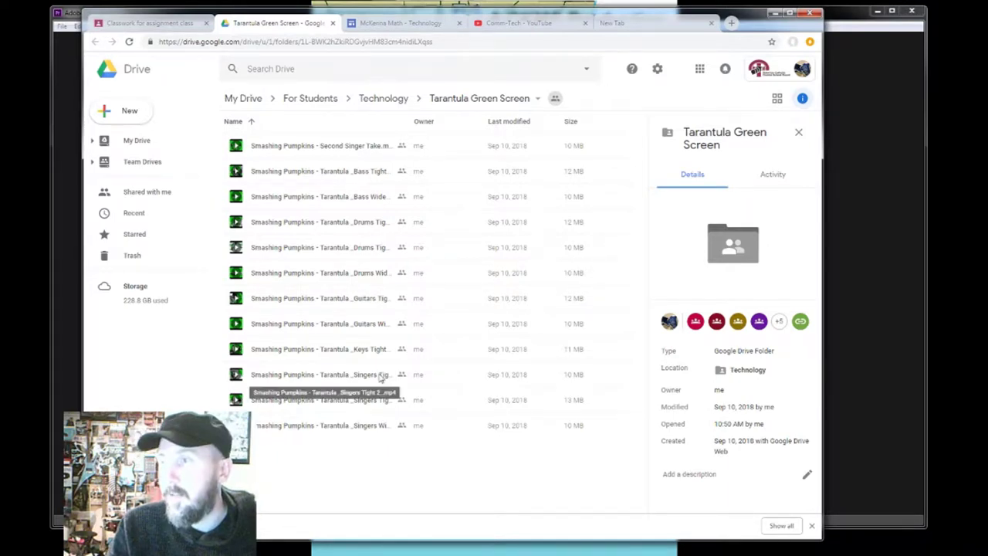
pyautogui.click(151, 24)
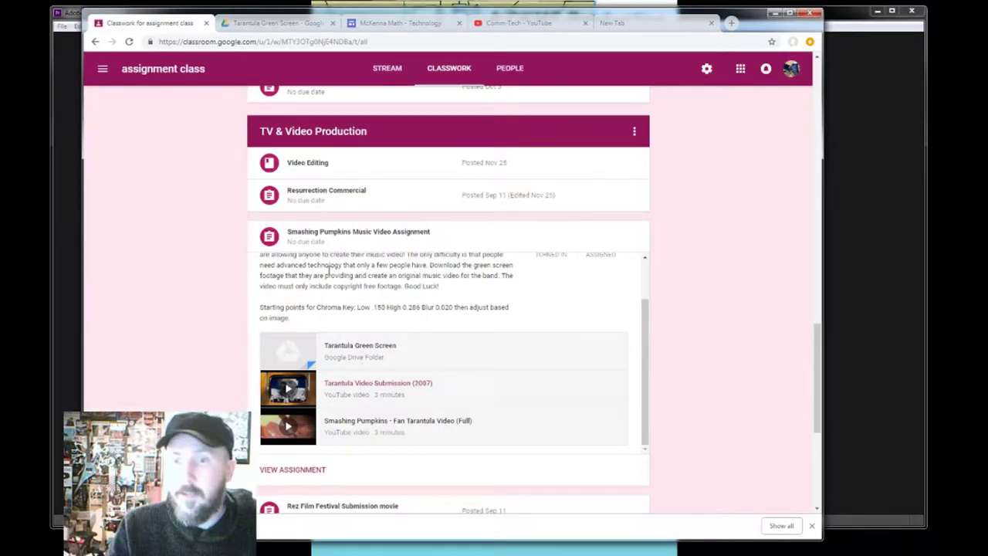
# Watch the Tarantula Video Submission (2007) example video, then close the preview
pyautogui.click(394, 388)
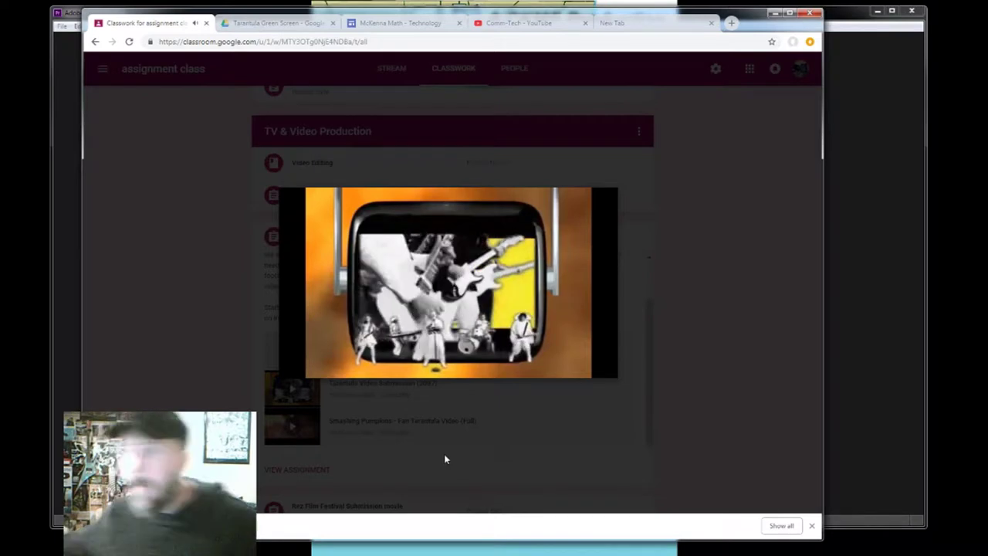
pyautogui.moveTo(446, 341)
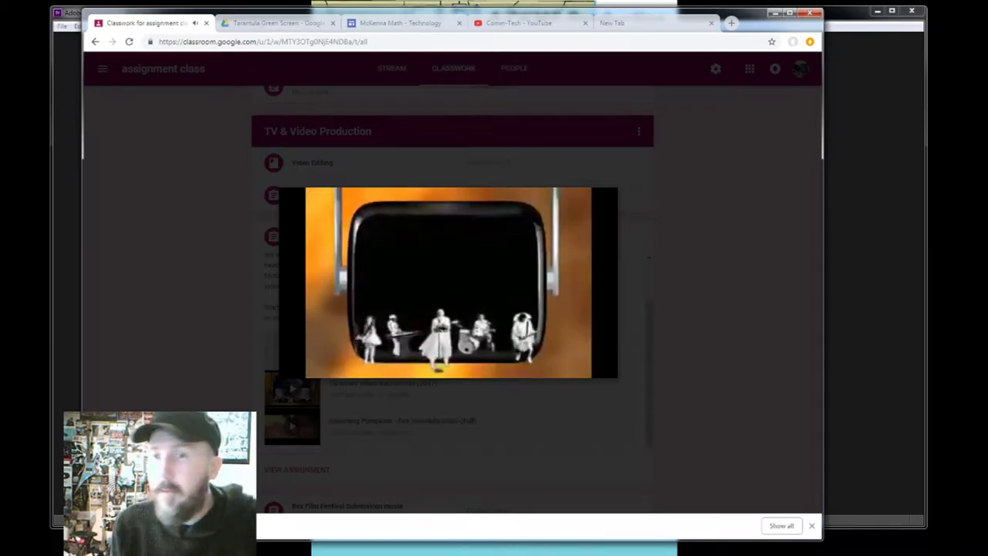
pyautogui.moveTo(418, 312)
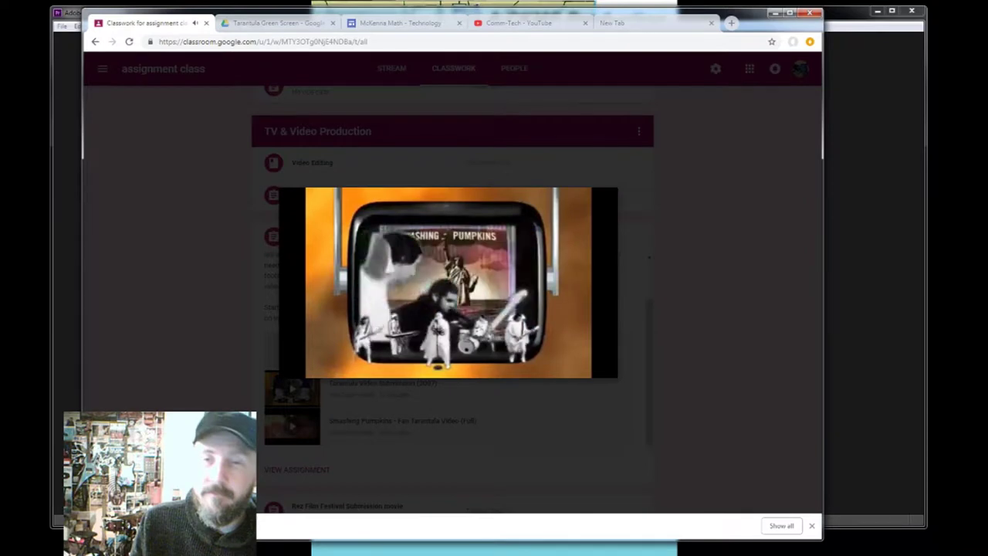
pyautogui.moveTo(385, 212)
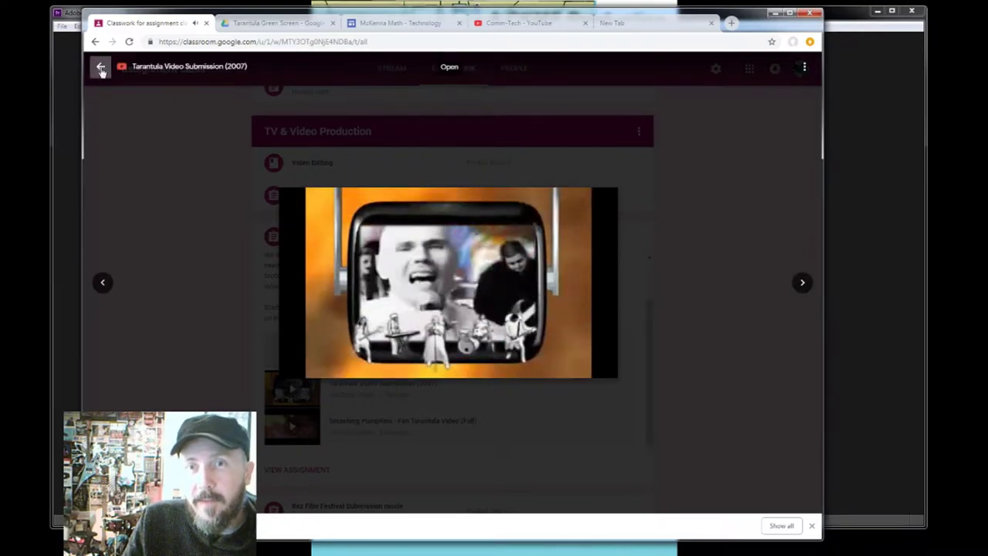
pyautogui.click(100, 69)
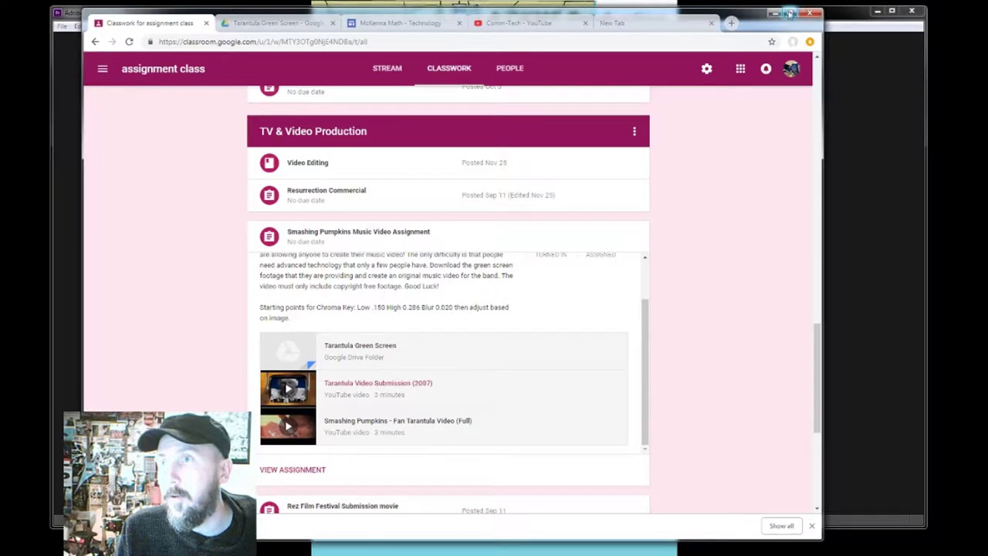
# Minimize the browser so Premiere Pro's New Project dialog is in front
pyautogui.click(775, 14)
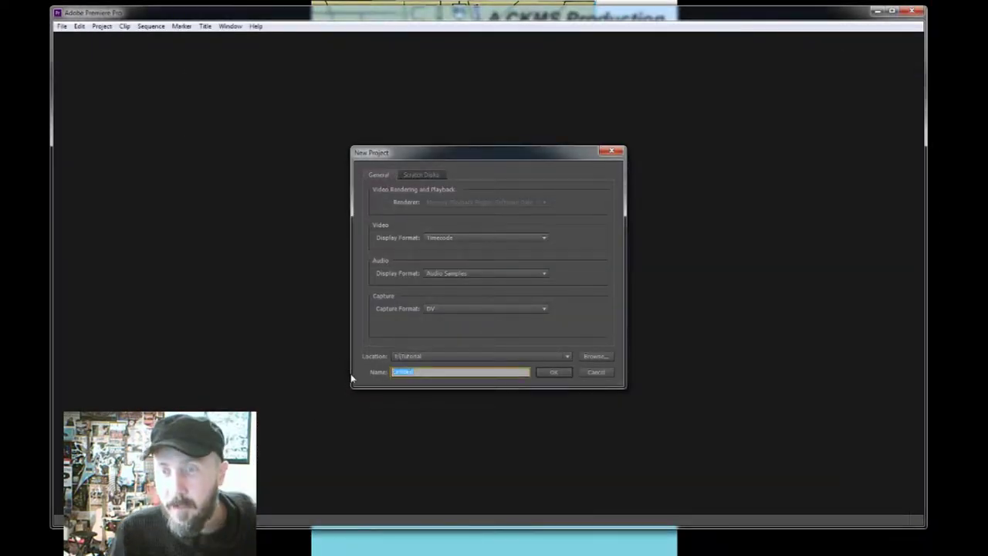
# Name the new Premiere project 'SP Tutorial' and create it
pyautogui.write('SP Tutorial')
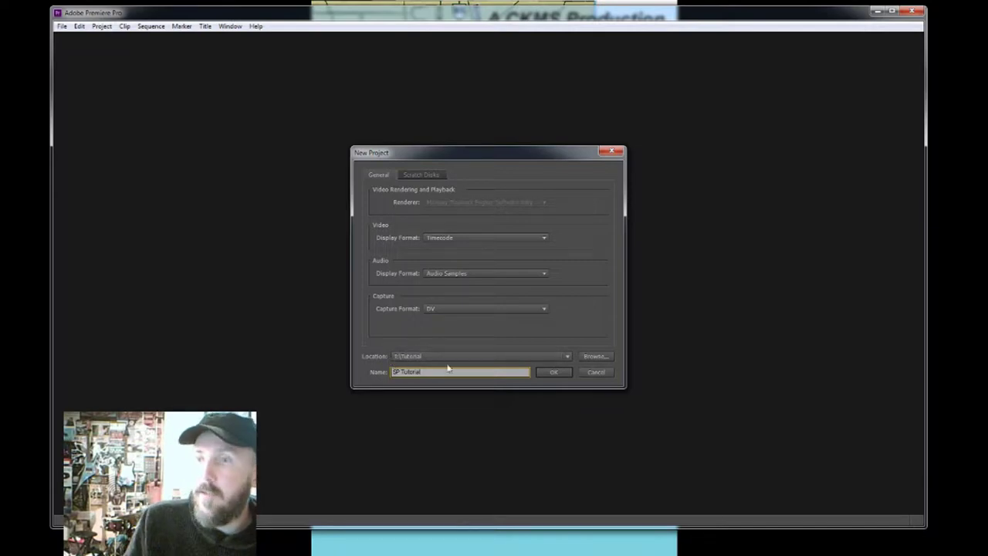
pyautogui.click(549, 372)
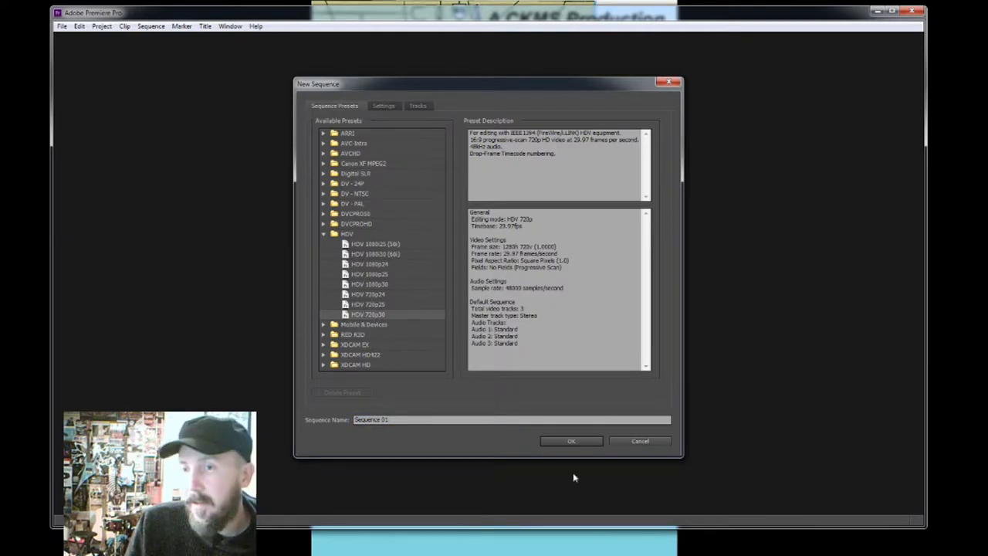
# Create Sequence 01 from the HDV 720p30 preset and switch back to the browser
pyautogui.click(564, 443)
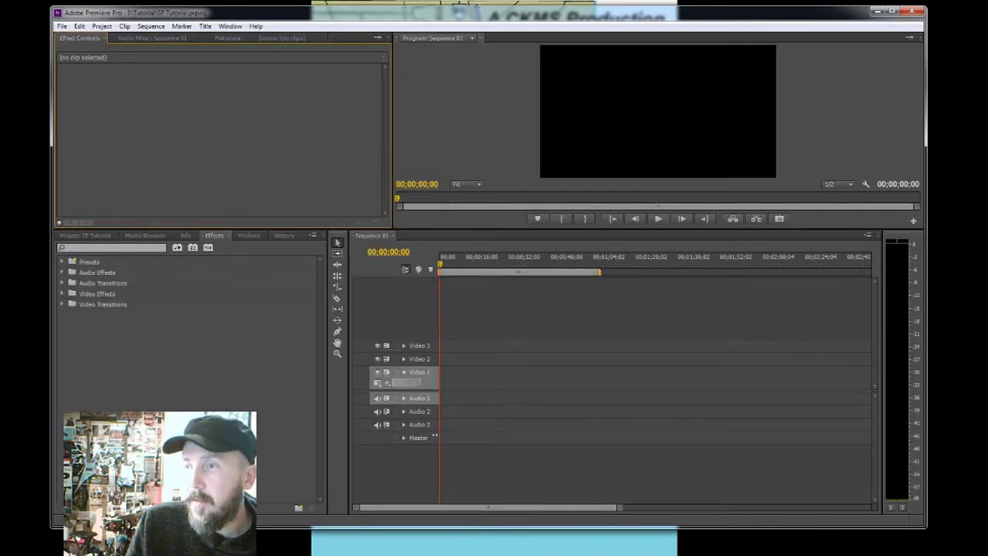
pyautogui.hotkey('alt', 'Tab')
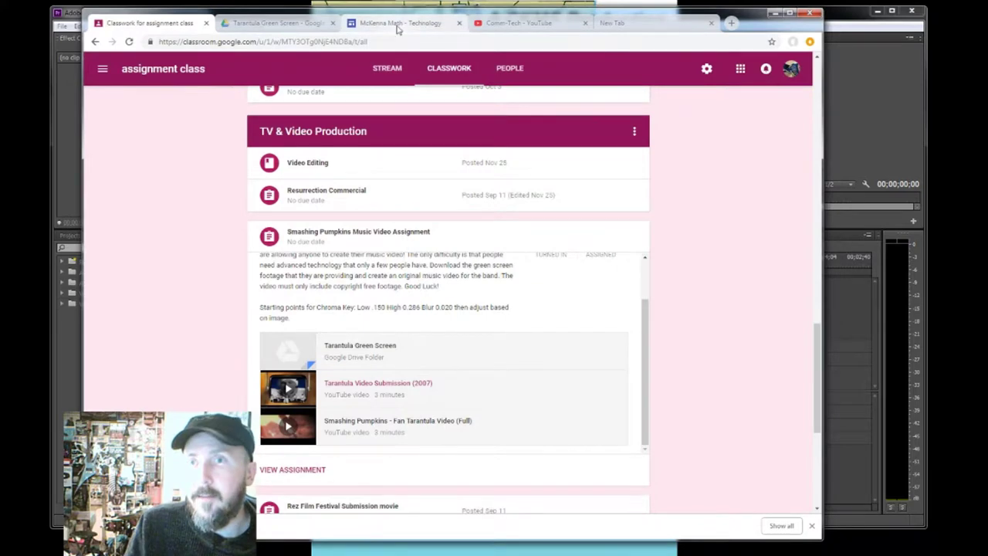
# Review the McKenna Math - Technology page, then minimize Chrome to return to Premiere
pyautogui.click(398, 24)
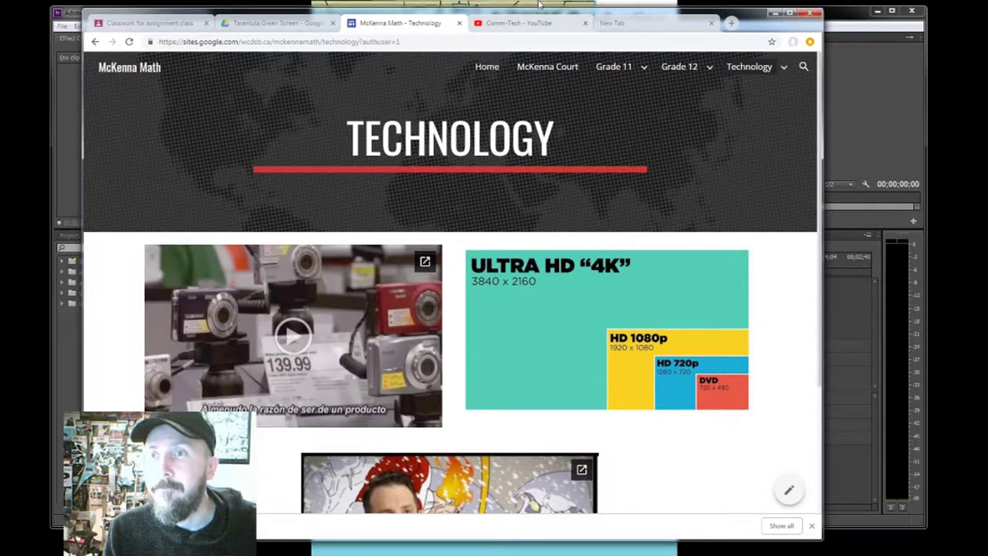
pyautogui.click(772, 13)
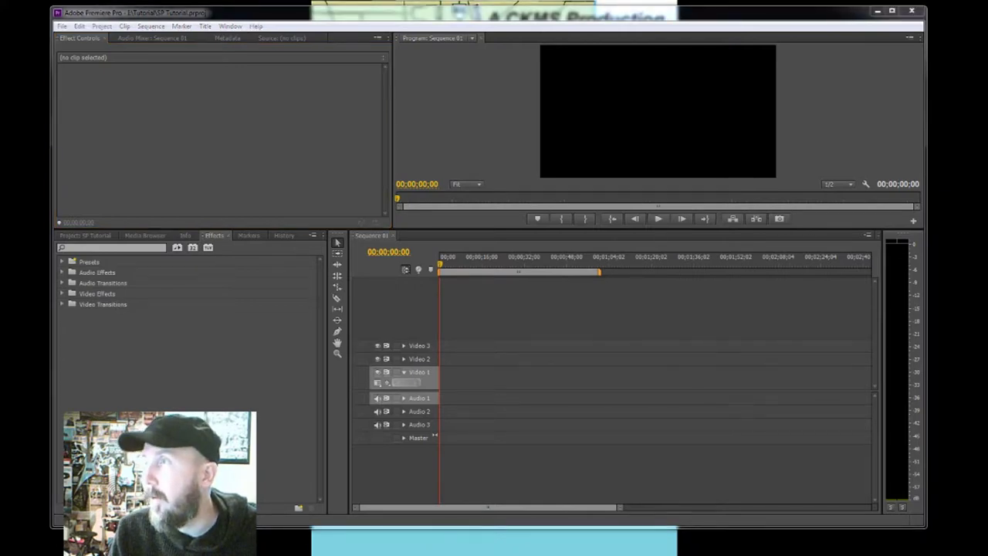
# Drop Second Singer Take.mp4 onto Video 1 and Audio 1, keeping existing sequence settings
pyautogui.moveTo(926, 142); pyautogui.dragTo(677, 88)
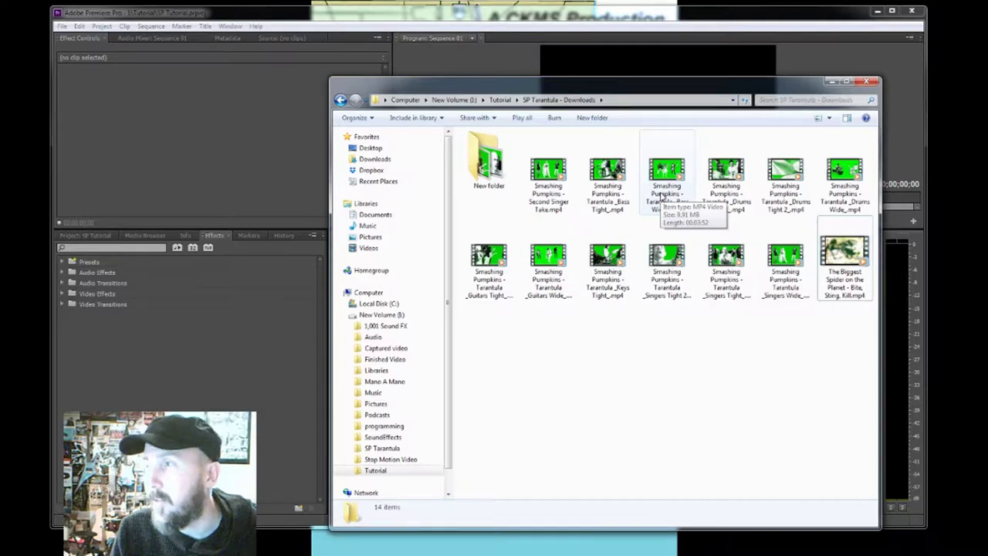
pyautogui.moveTo(634, 89); pyautogui.dragTo(873, 107)
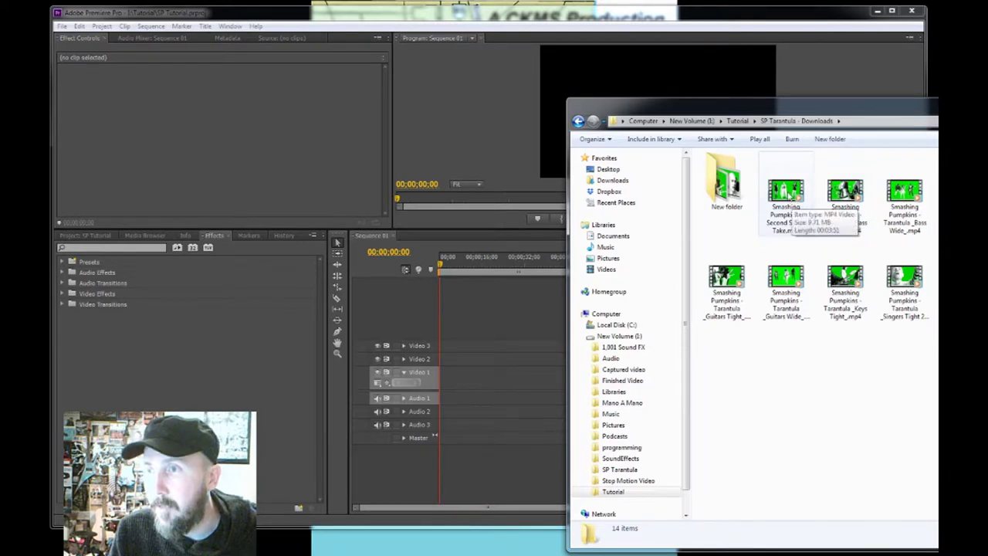
pyautogui.click(791, 199)
pyautogui.moveTo(789, 198); pyautogui.dragTo(440, 385)
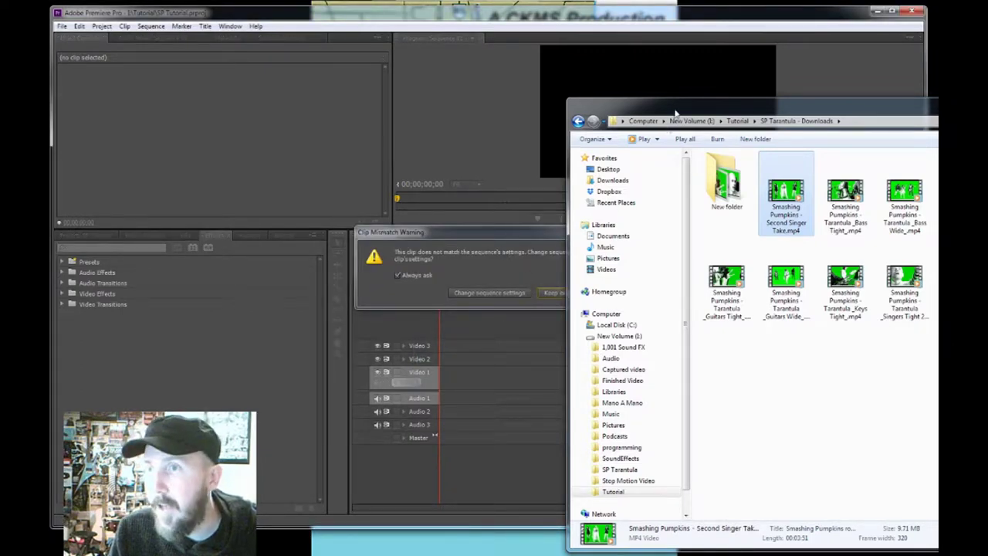
pyautogui.click(479, 238)
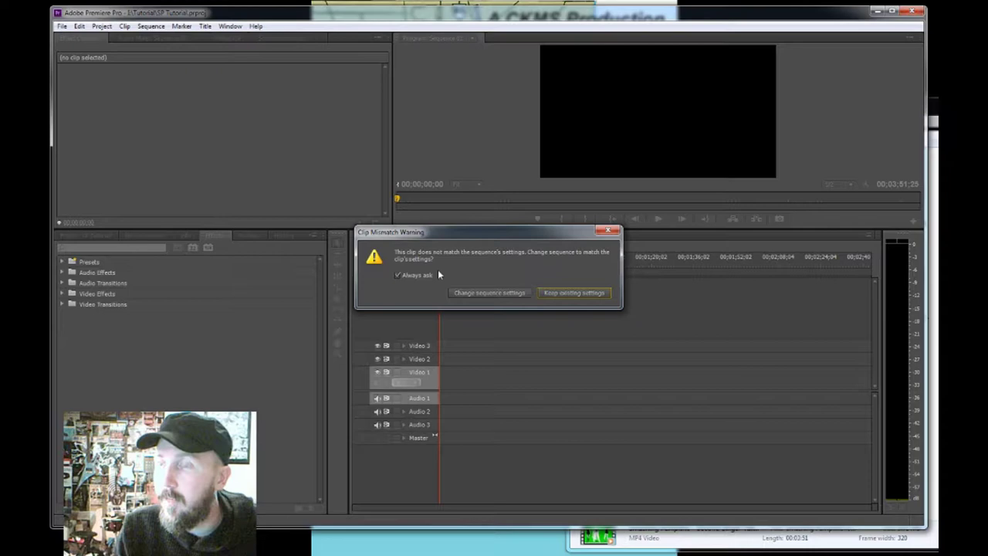
pyautogui.click(565, 293)
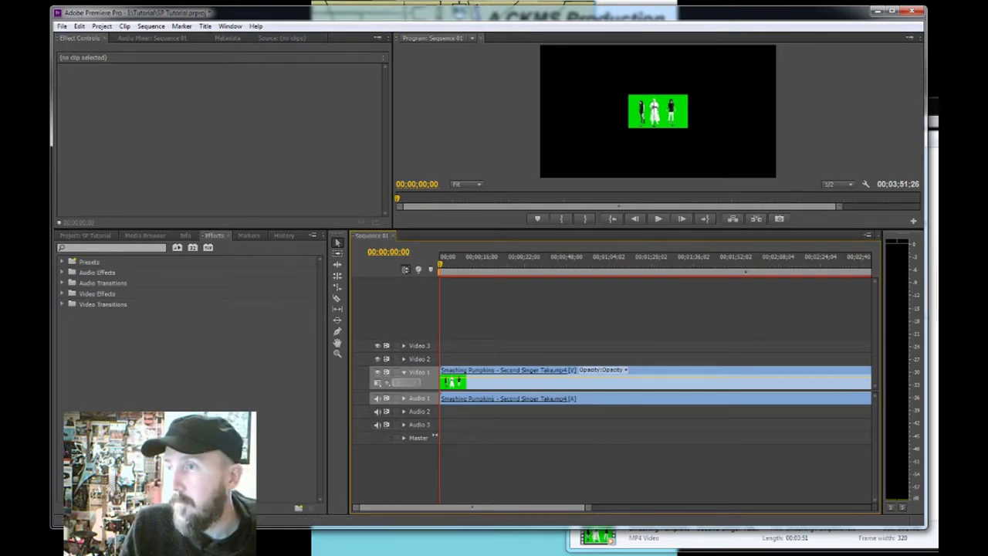
# Add the Singers Wide, Singers Tight and Singers Tight 2 clips on new tracks above Video 1
pyautogui.hotkey('alt', 'Tab')
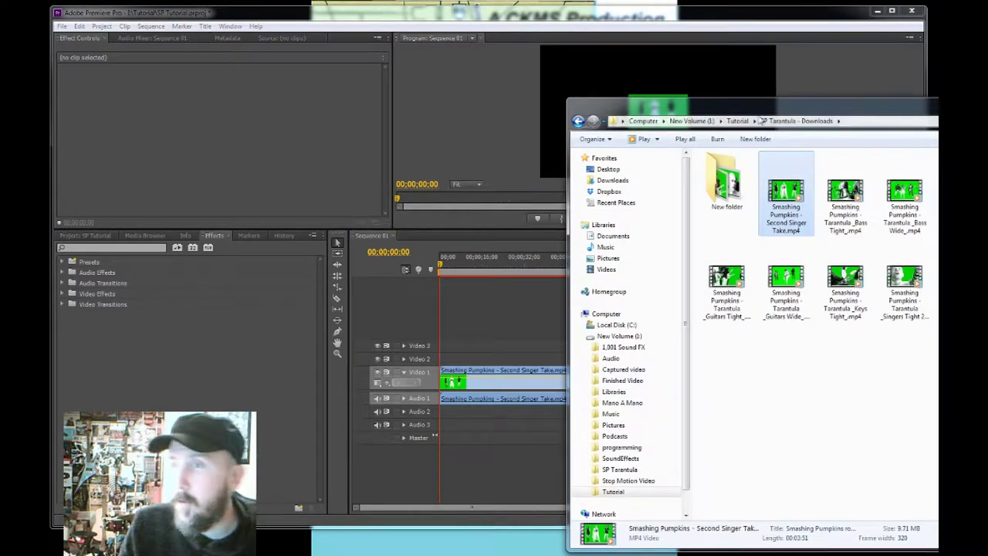
pyautogui.moveTo(804, 103); pyautogui.dragTo(80, 22)
pyautogui.moveTo(297, 195); pyautogui.dragTo(447, 359)
pyautogui.moveTo(253, 185); pyautogui.dragTo(444, 344)
pyautogui.moveTo(178, 195); pyautogui.dragTo(445, 335)
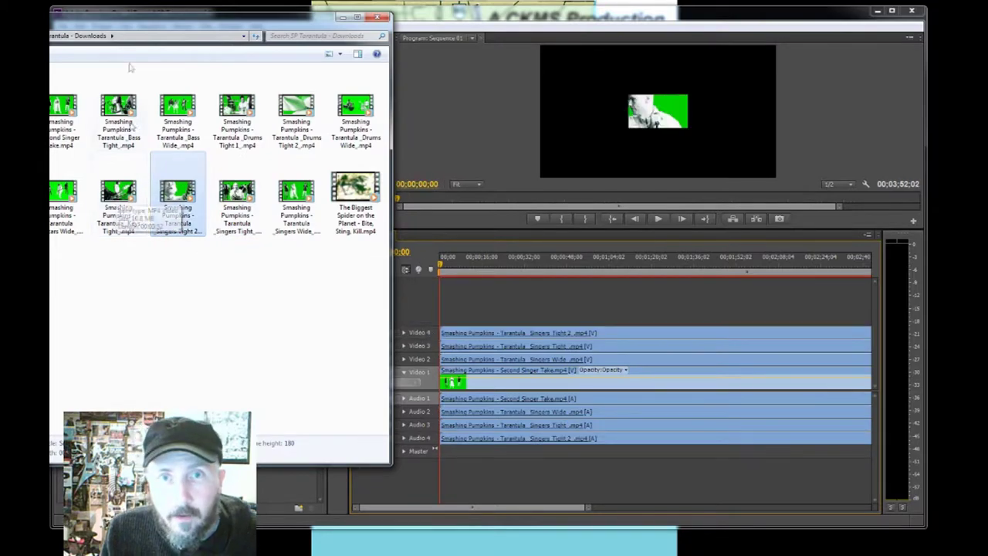
pyautogui.moveTo(193, 15); pyautogui.dragTo(228, 15)
# Add Keys Tight, Guitars Wide, Guitars Tight and Bass Tight on new tracks up to Video 8
pyautogui.moveTo(153, 197); pyautogui.dragTo(443, 323)
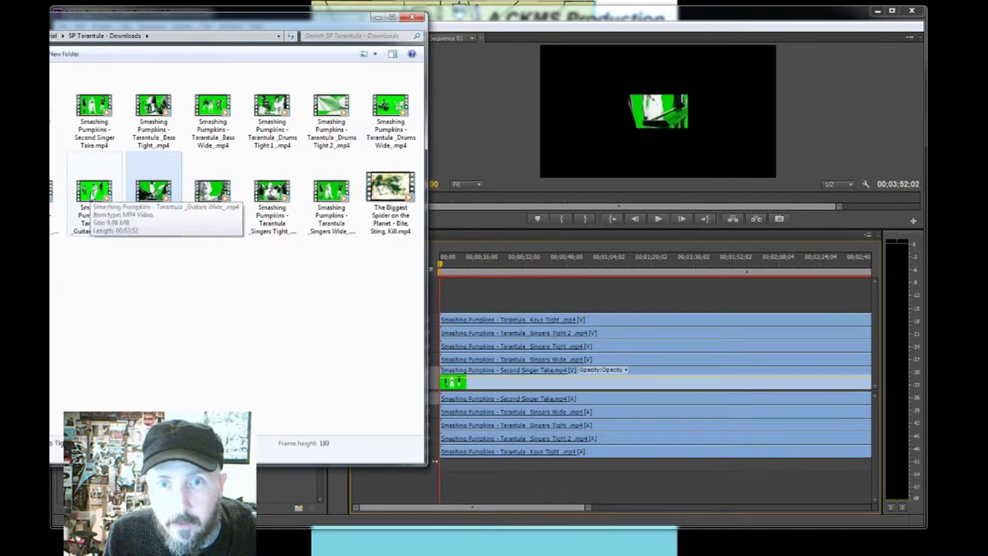
pyautogui.moveTo(182, 27); pyautogui.dragTo(220, 27)
pyautogui.moveTo(131, 193); pyautogui.dragTo(479, 308)
pyautogui.moveTo(270, 15); pyautogui.dragTo(949, 51)
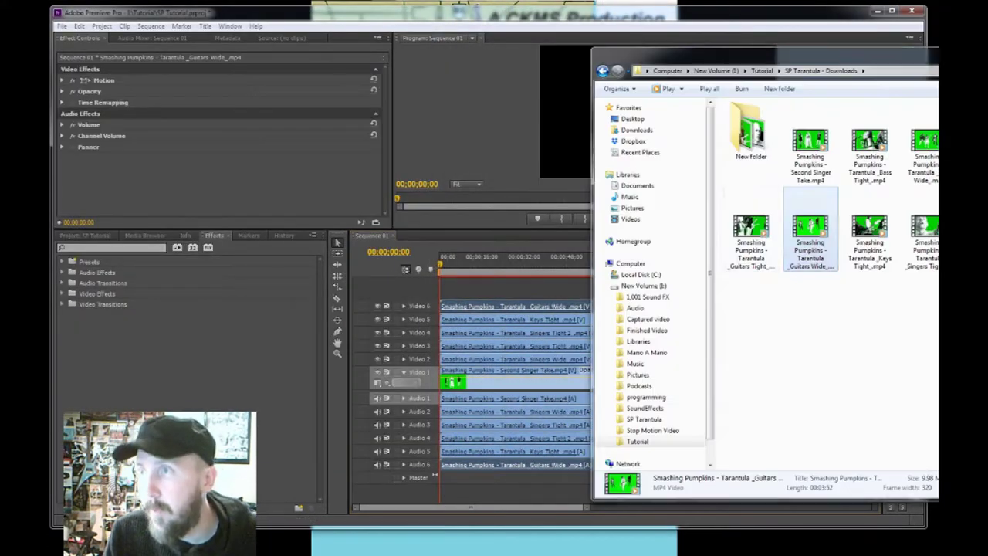
pyautogui.moveTo(751, 232); pyautogui.dragTo(452, 280)
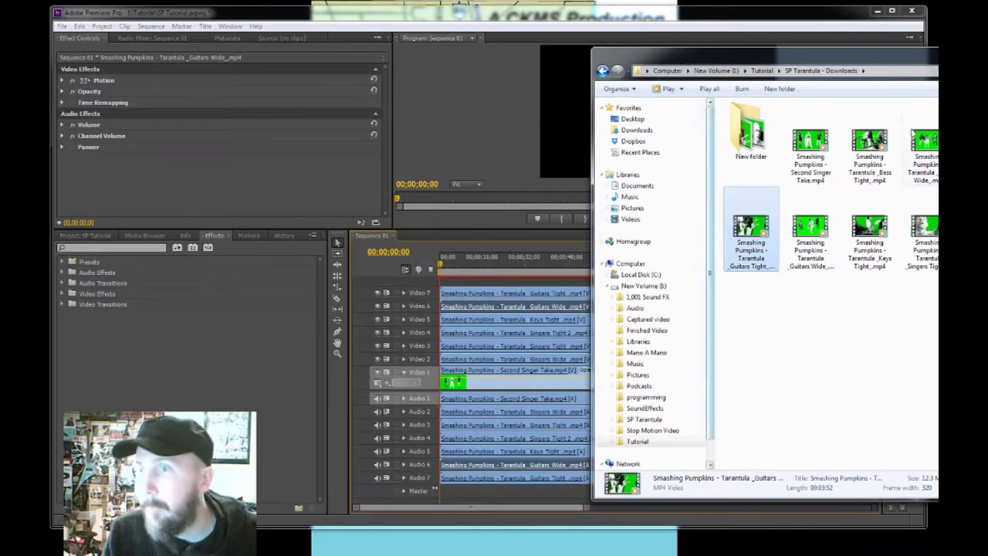
pyautogui.moveTo(772, 56)
pyautogui.mouseDown()
pyautogui.moveTo(632, 51)
pyautogui.moveTo(755, 51)
pyautogui.mouseUp()
pyautogui.moveTo(853, 142); pyautogui.dragTo(456, 274)
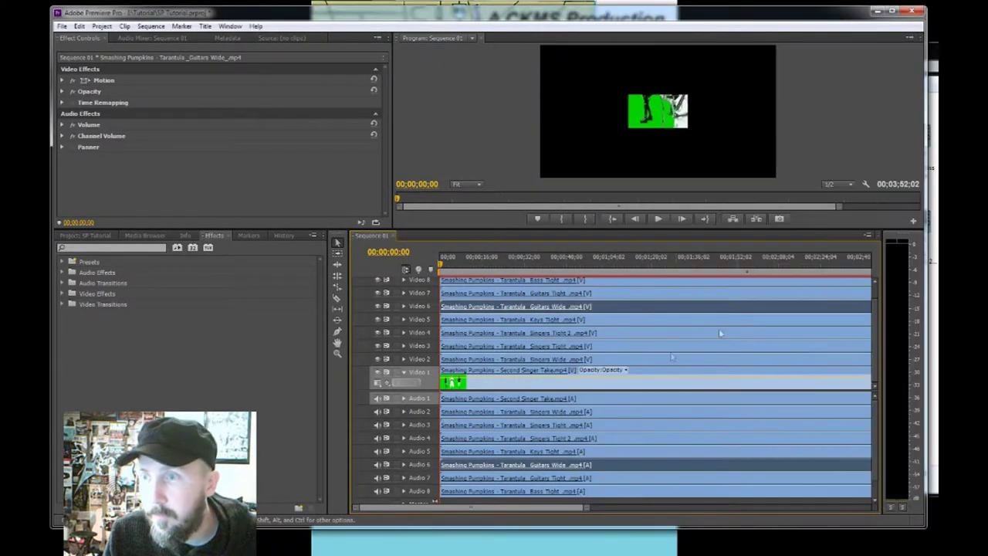
# Add the Bass Wide clip on Video 9 and bring the clips folder back into view
pyautogui.scroll(2, 878, 320)
pyautogui.click(933, 154)
pyautogui.moveTo(913, 143); pyautogui.dragTo(451, 276)
pyautogui.moveTo(858, 52); pyautogui.dragTo(241, 62)
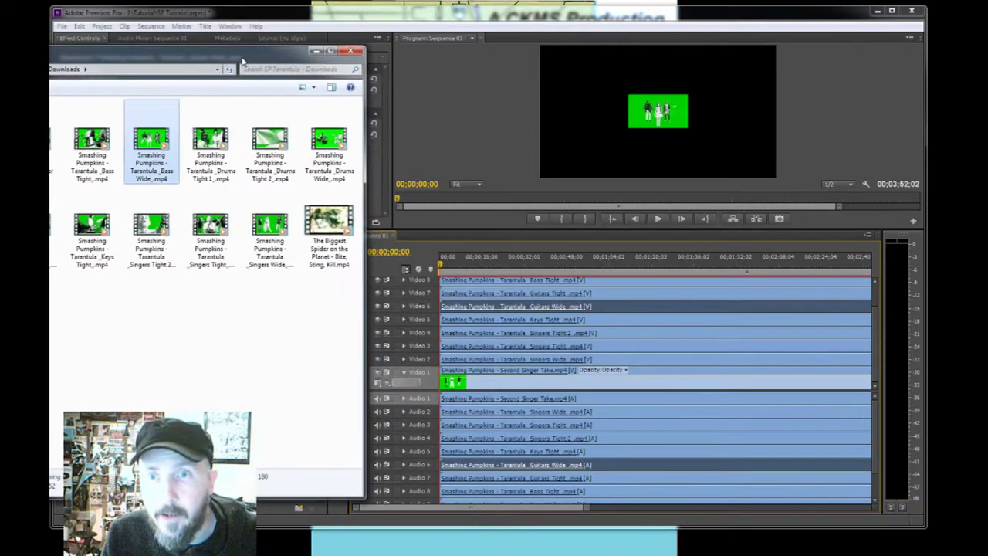
pyautogui.click(880, 322)
pyautogui.scroll(2, 876, 294)
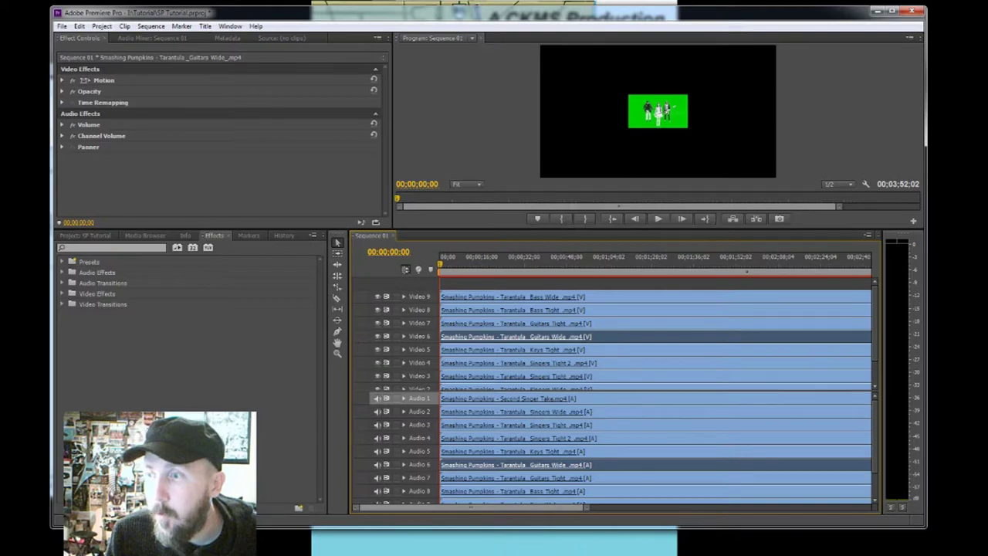
pyautogui.press('super+Down')
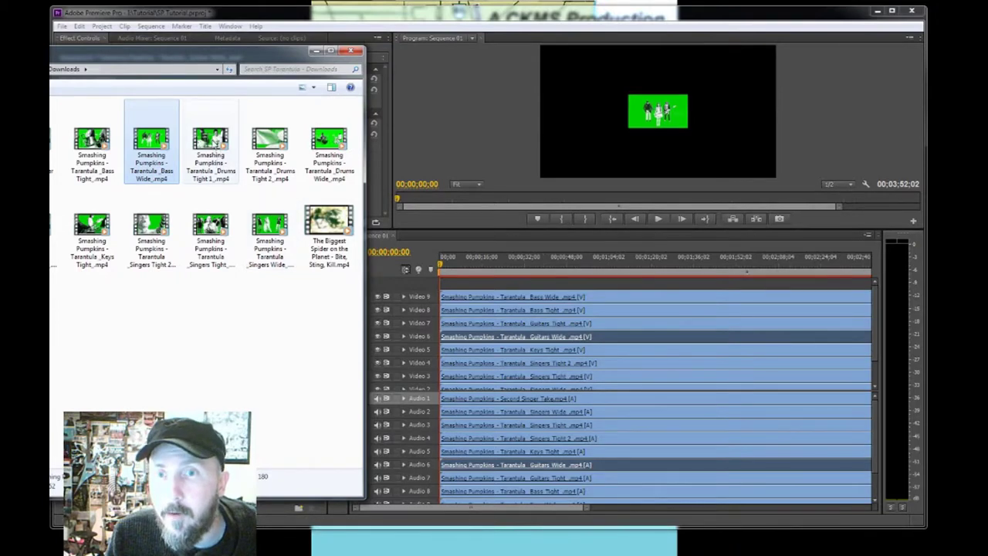
# Add Drums Tight 1, Drums Tight 2 and Drums Wide as Video 10–12, then zoom the timeline out
pyautogui.moveTo(210, 143); pyautogui.dragTo(438, 283)
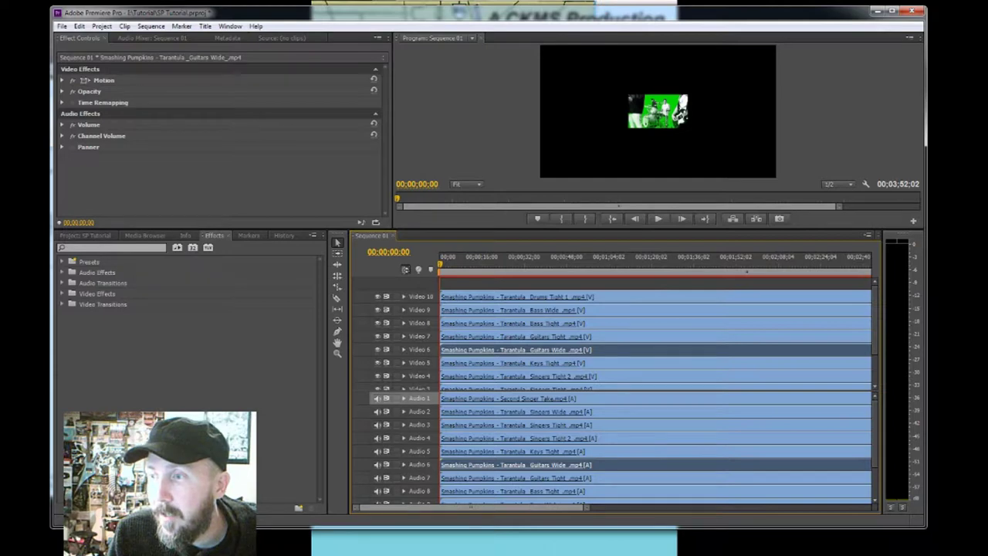
pyautogui.hotkey('alt', 'Tab')
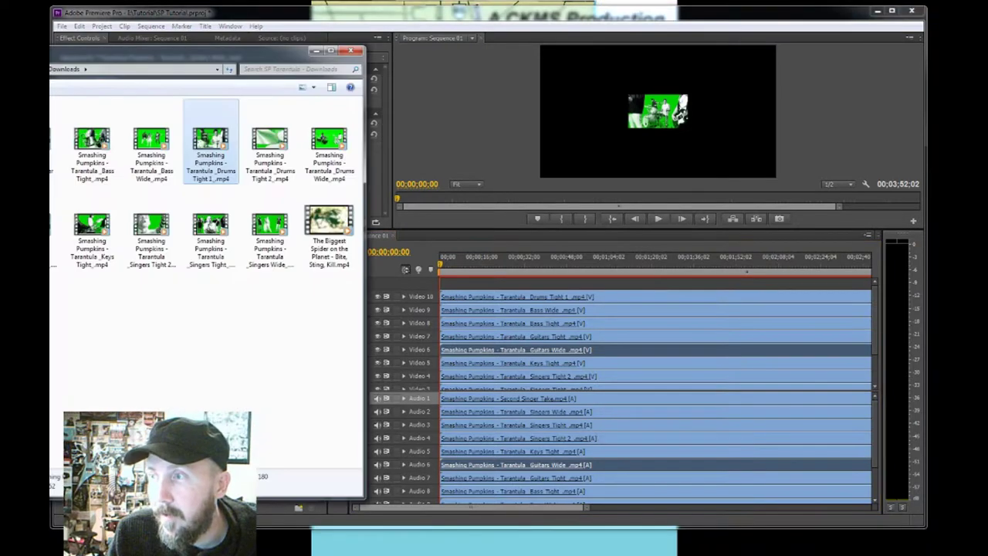
pyautogui.moveTo(270, 147); pyautogui.dragTo(439, 281)
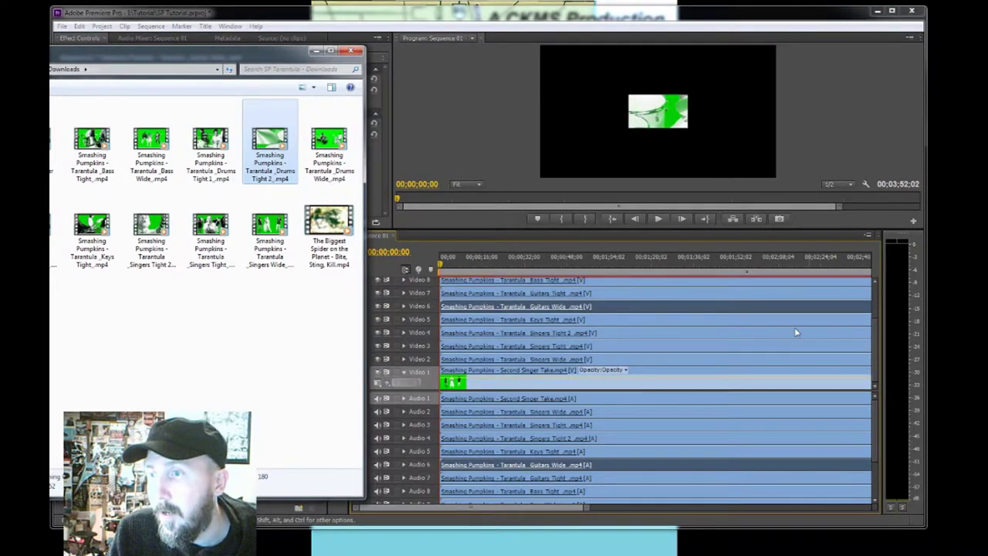
pyautogui.moveTo(873, 352); pyautogui.dragTo(877, 301)
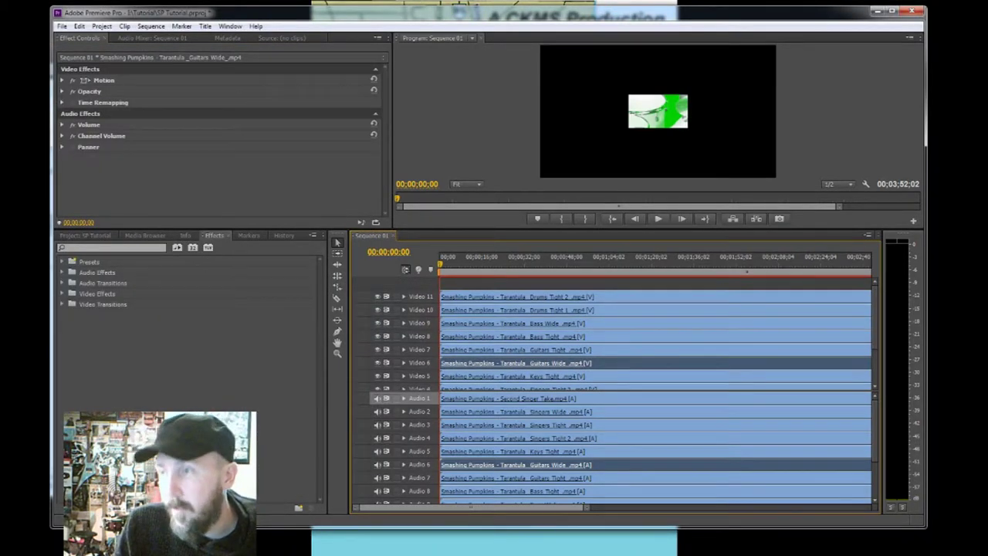
pyautogui.hotkey('alt', 'Tab')
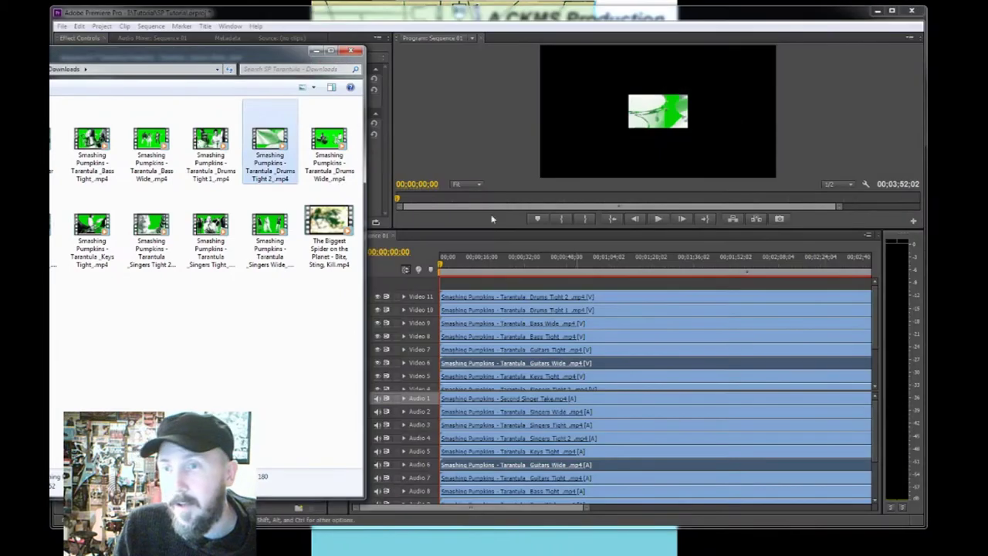
pyautogui.moveTo(328, 142); pyautogui.dragTo(448, 284)
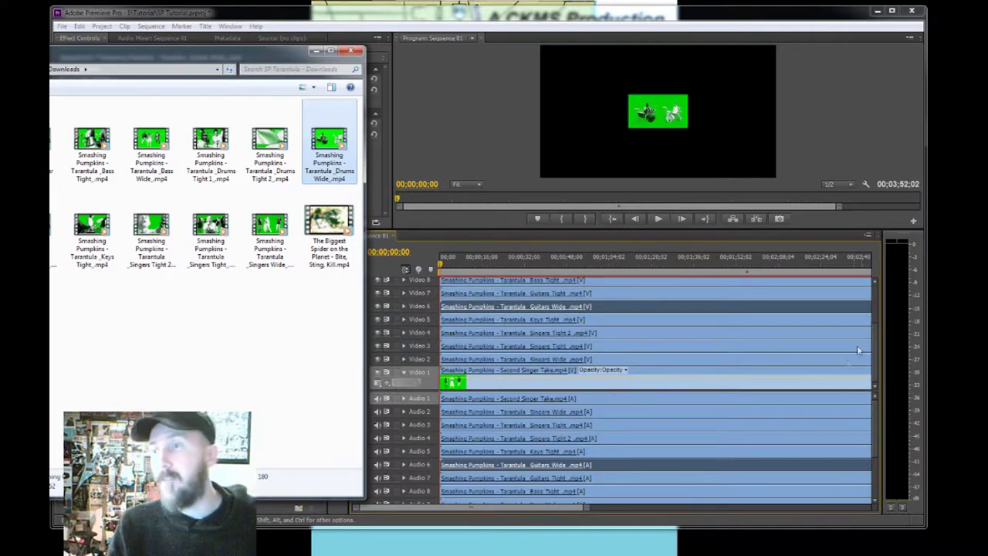
pyautogui.moveTo(875, 344); pyautogui.dragTo(877, 299)
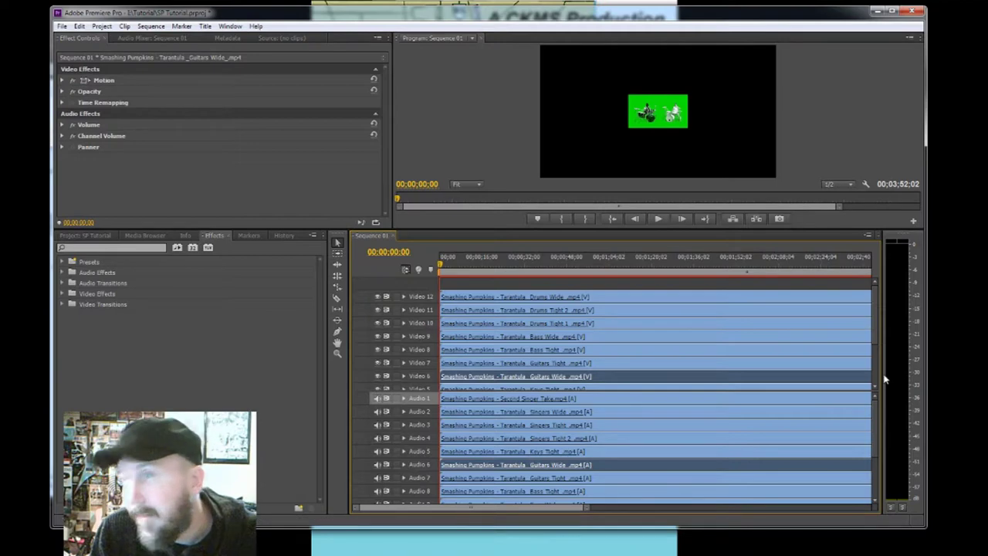
pyautogui.moveTo(586, 508); pyautogui.dragTo(665, 520)
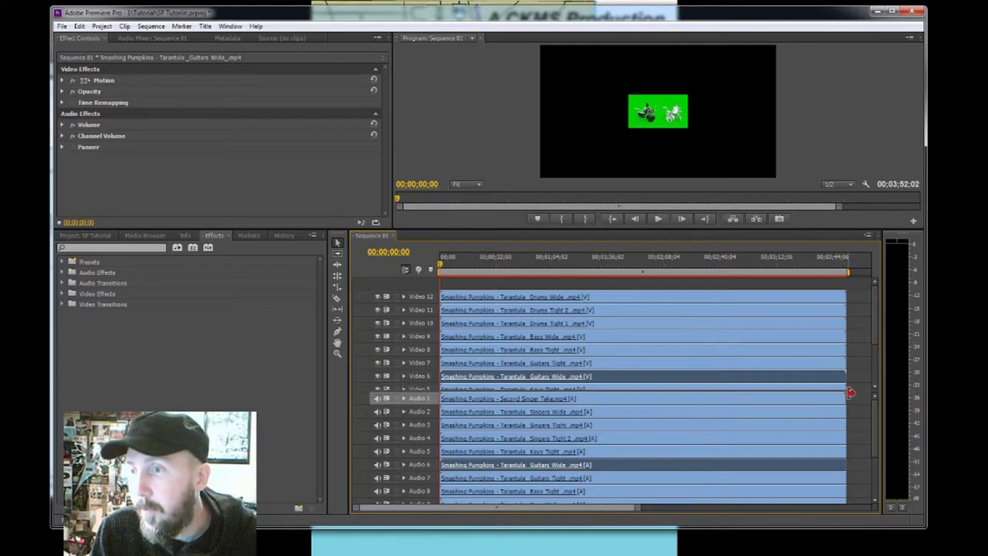
pyautogui.scroll(-5, 876, 324)
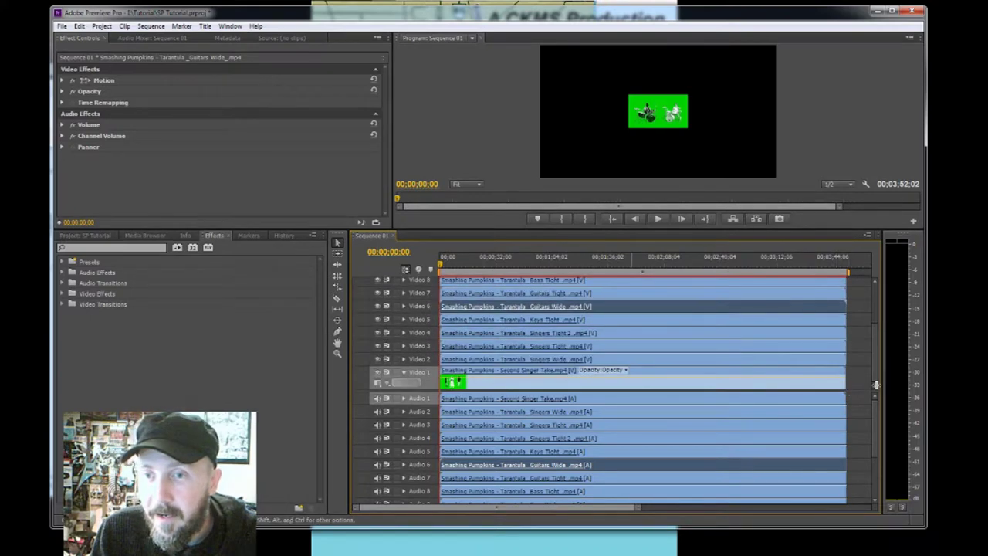
# Turn on Toggle Track Lock for each video track, Video 1 through Video 12
pyautogui.click(396, 373)
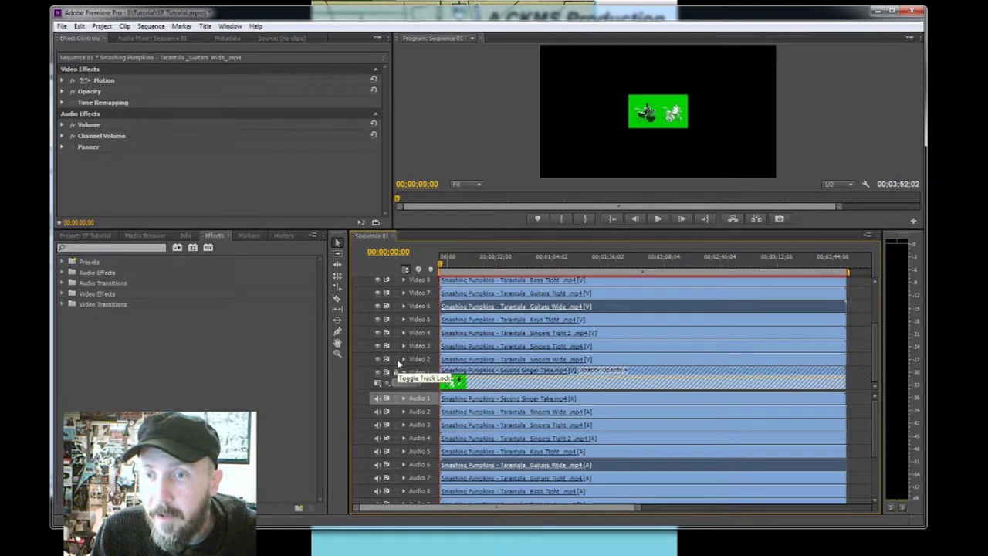
pyautogui.click(396, 359)
pyautogui.click(396, 346)
pyautogui.click(396, 333)
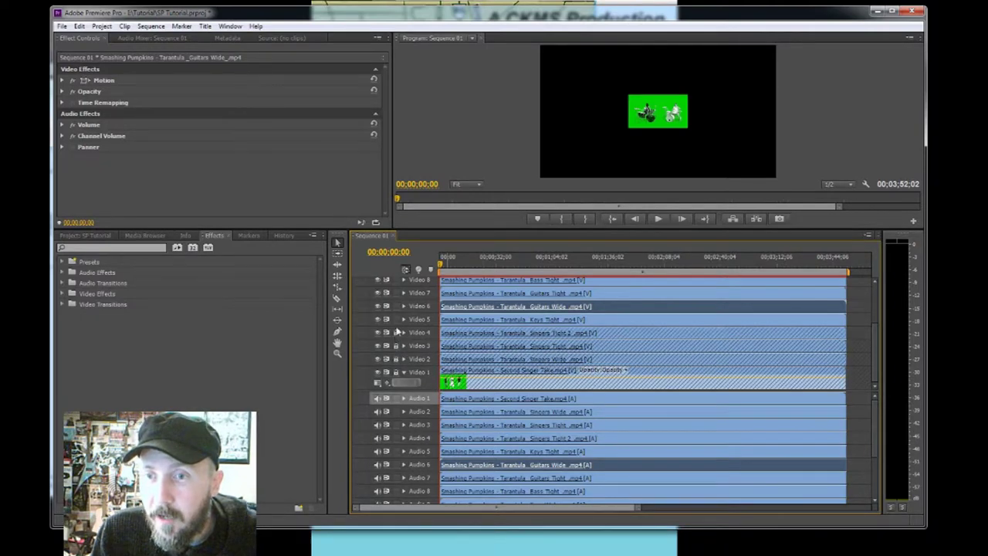
pyautogui.click(396, 320)
pyautogui.click(396, 307)
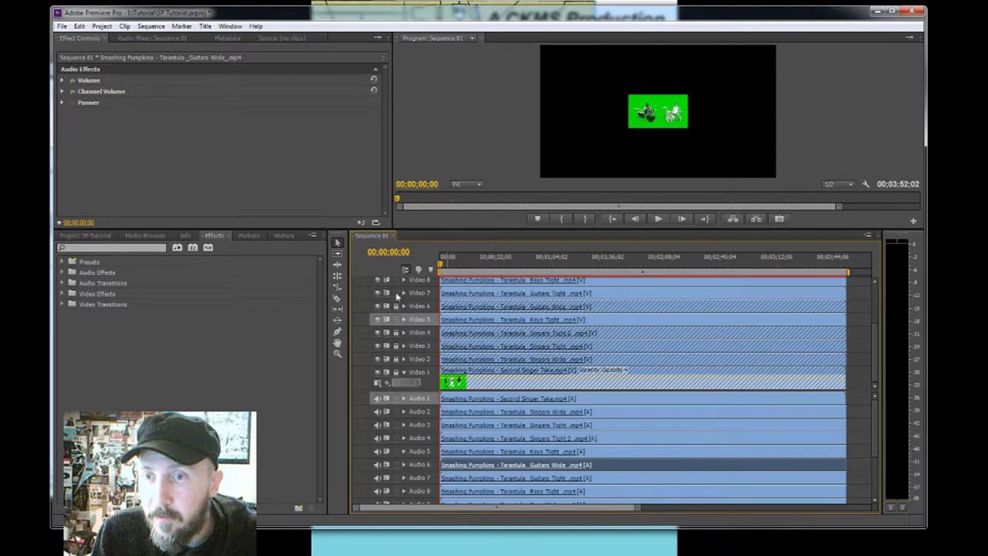
pyautogui.click(396, 293)
pyautogui.scroll(3, 874, 279)
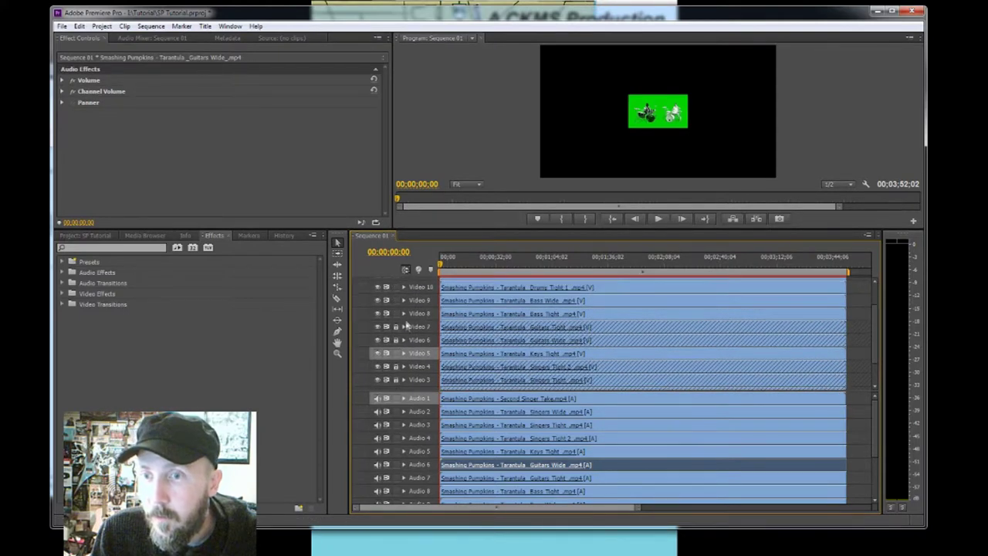
pyautogui.click(396, 313)
pyautogui.click(395, 301)
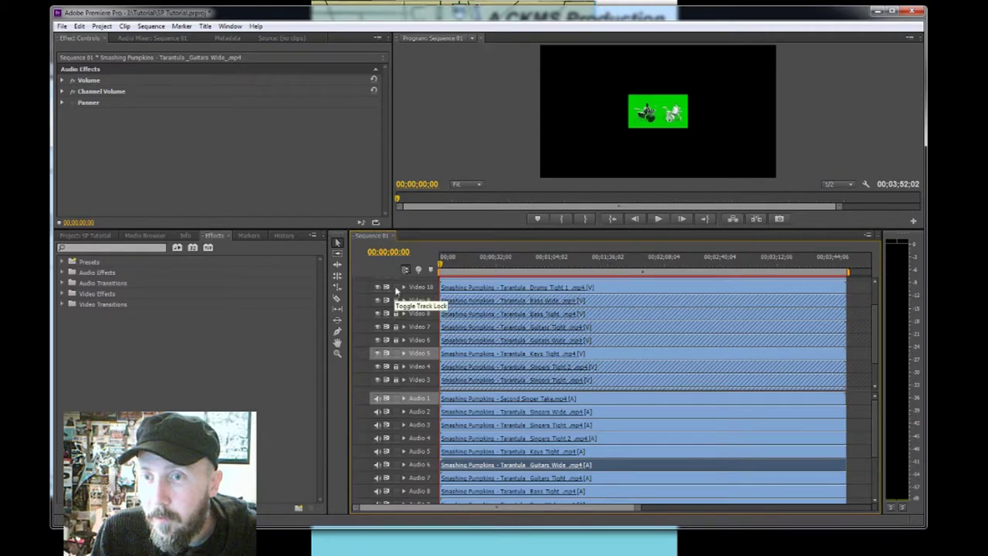
pyautogui.click(395, 287)
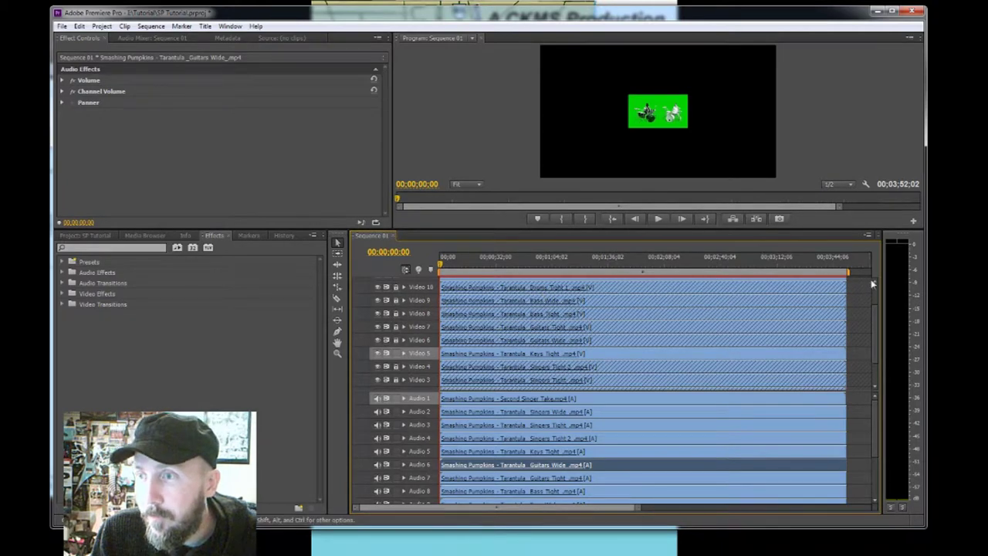
pyautogui.scroll(3, 873, 279)
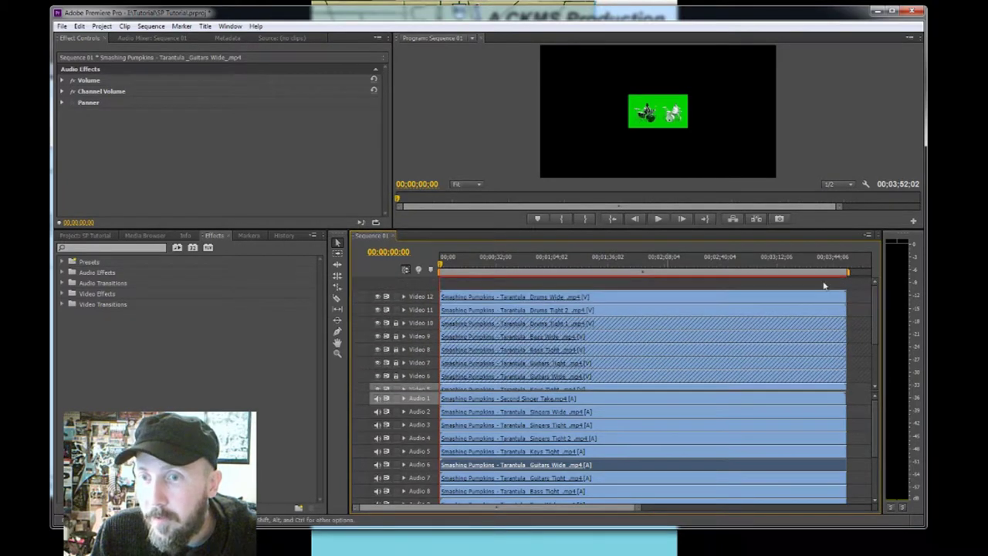
pyautogui.click(396, 310)
pyautogui.click(395, 297)
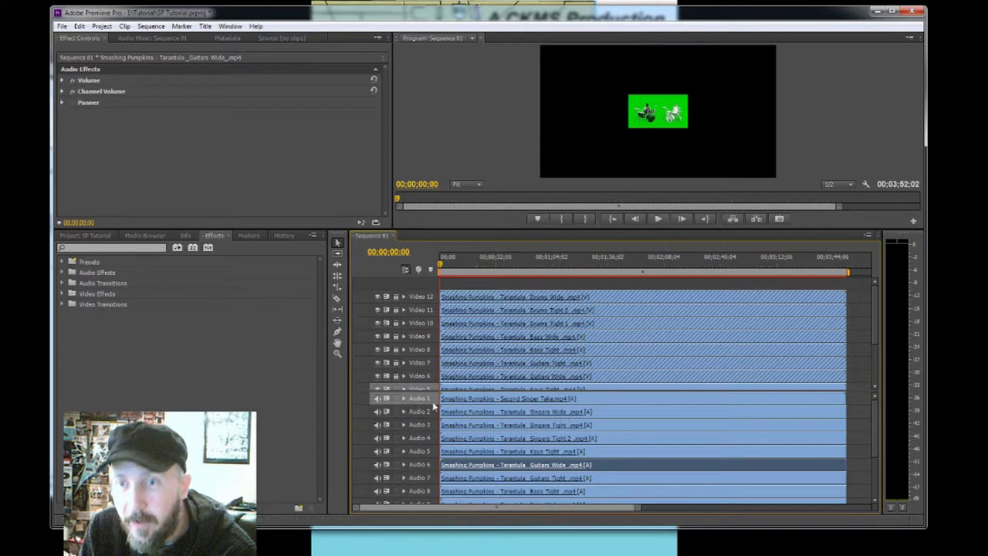
# Look at the track options for Video 1, Video 5 and Audio 1 without changing anything
pyautogui.moveTo(875, 324); pyautogui.dragTo(877, 379)
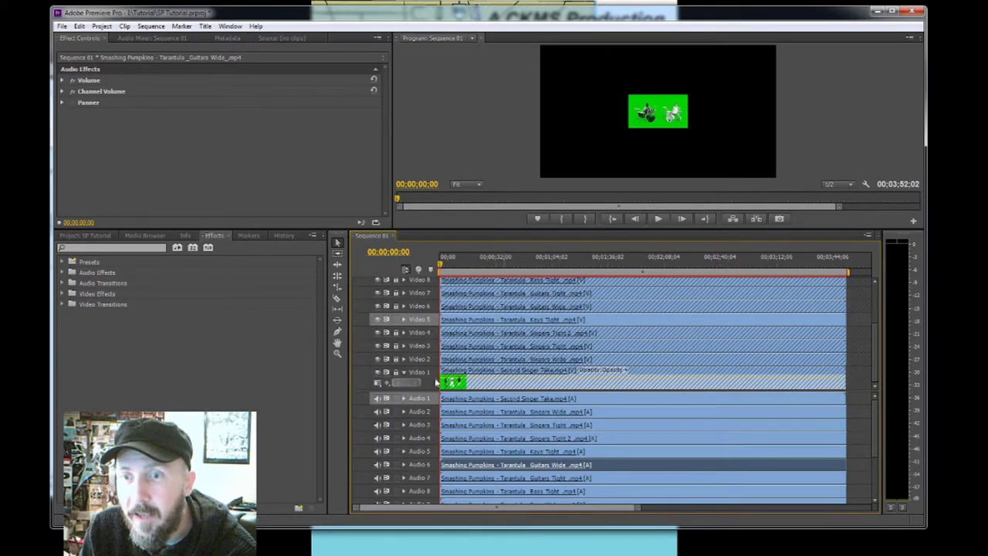
pyautogui.rightClick(429, 378)
pyautogui.click(421, 373)
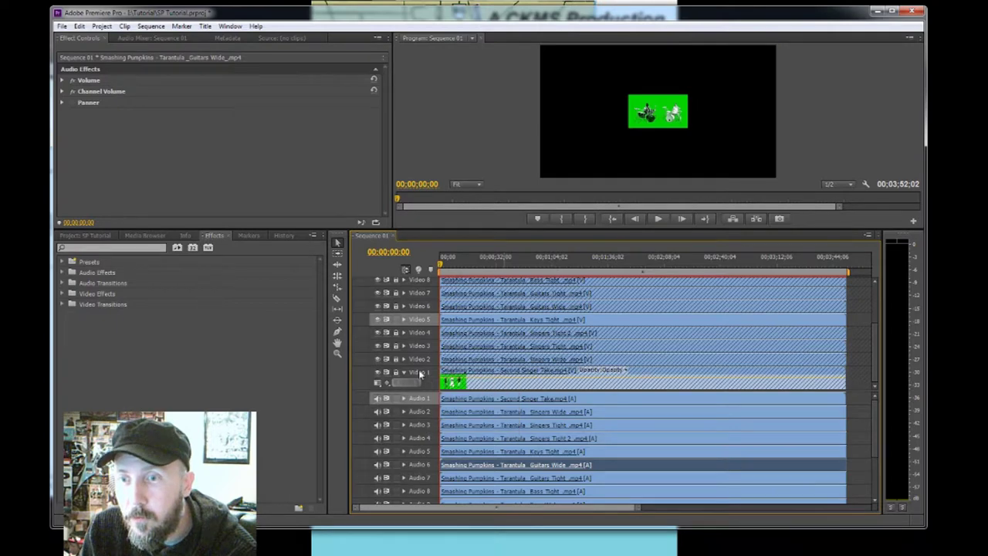
pyautogui.rightClick(417, 320)
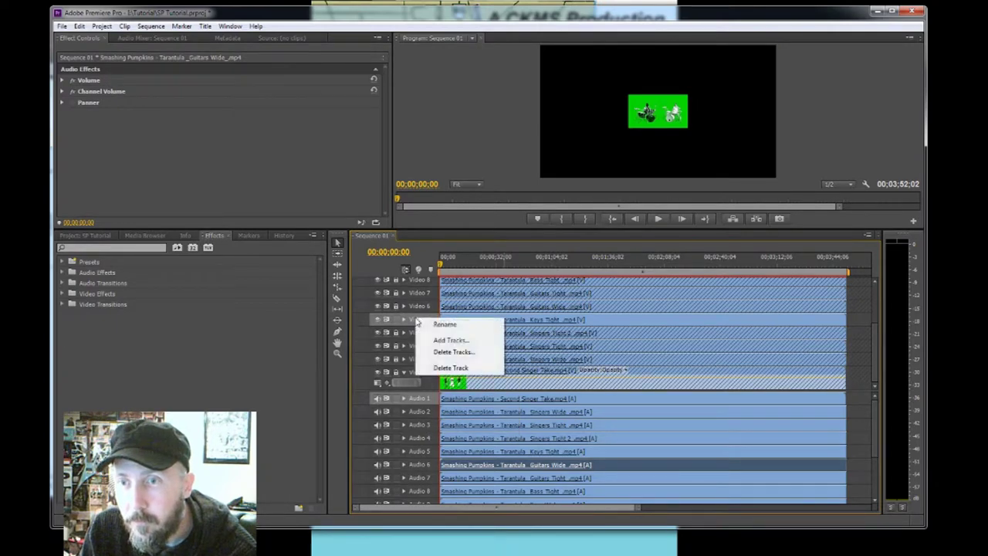
pyautogui.click(418, 415)
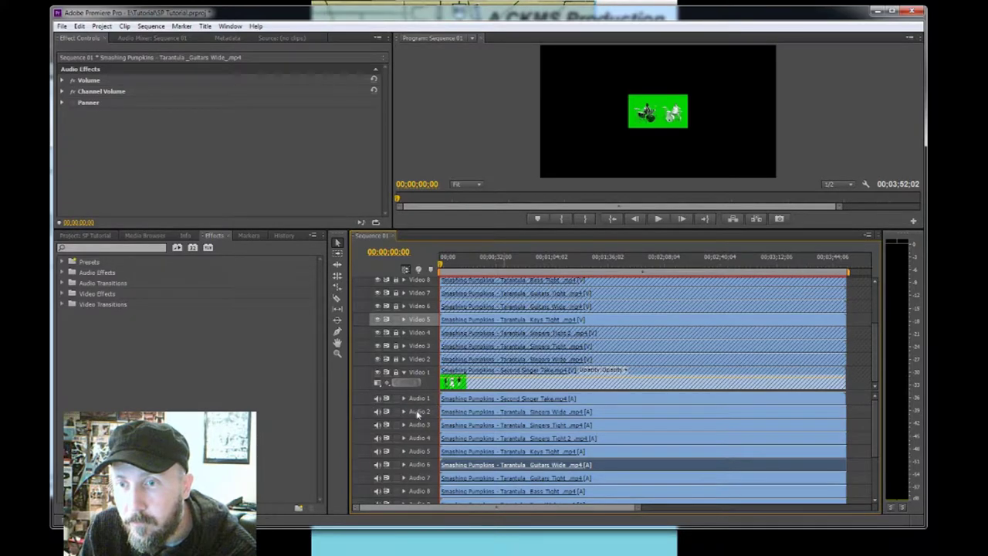
pyautogui.rightClick(414, 400)
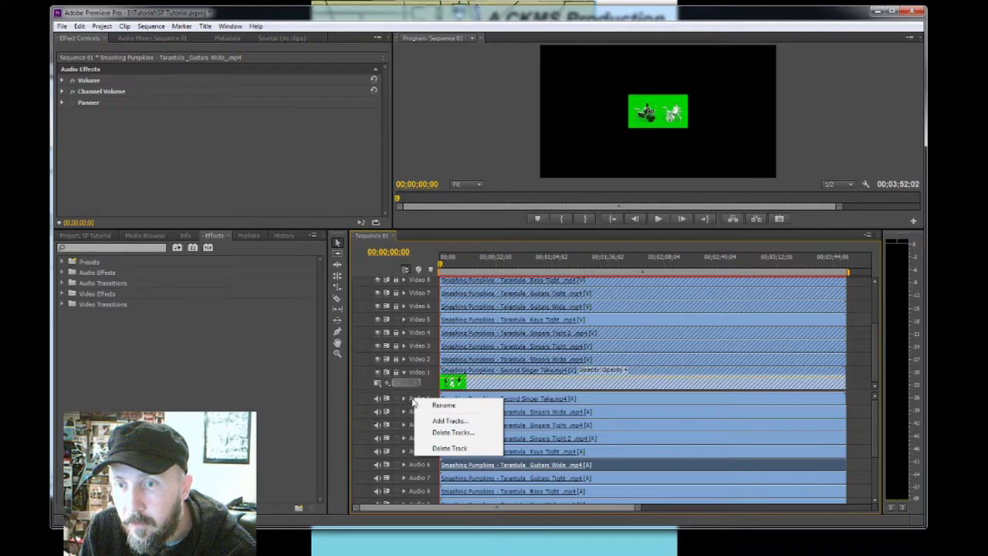
pyautogui.click(414, 401)
# Delete the Second Singer Take audio clip from Audio 1
pyautogui.click(485, 401)
pyautogui.rightClick(486, 402)
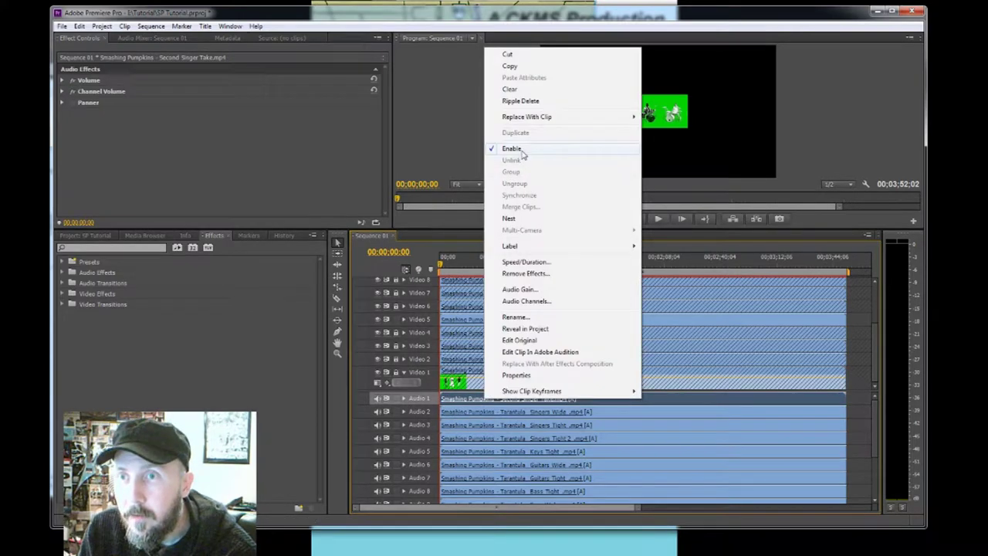
pyautogui.click(457, 402)
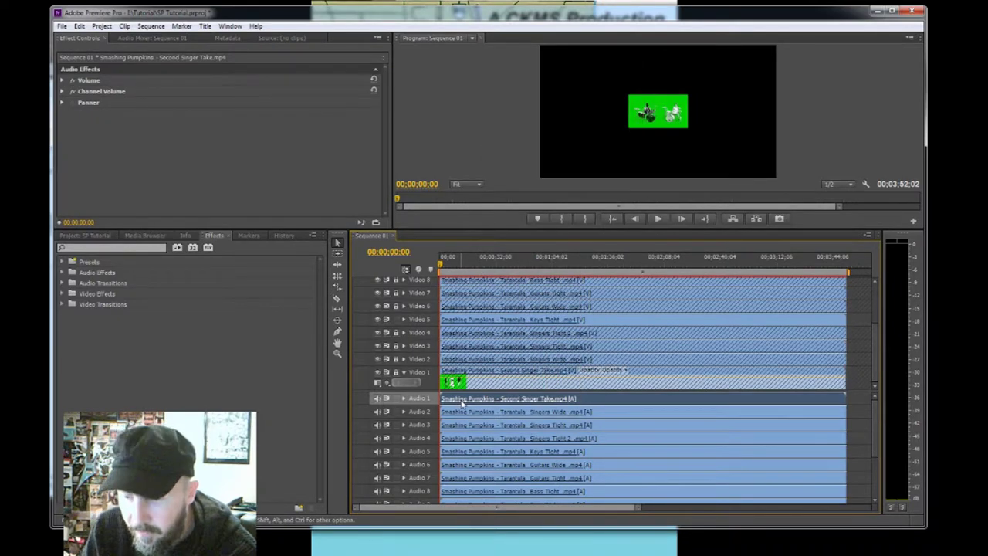
pyautogui.press('Delete')
pyautogui.click(459, 415)
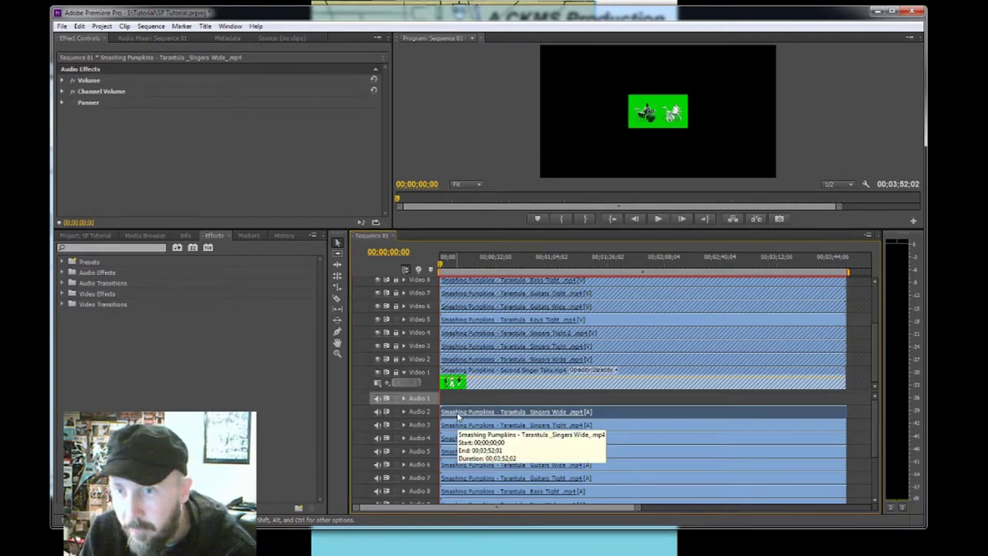
# Delete the Singers Wide and Singers Tight 2 audio clips
pyautogui.click(463, 427)
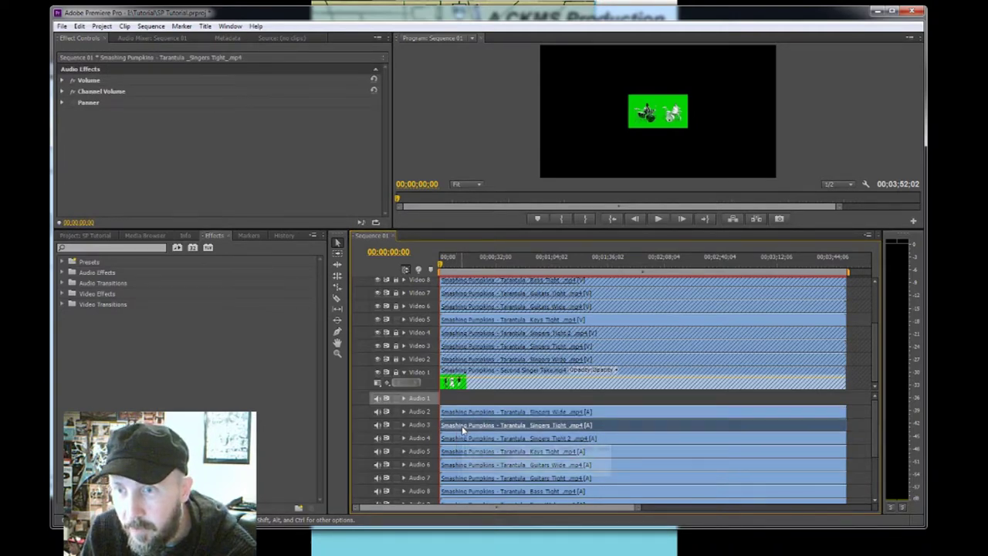
pyautogui.click(472, 413)
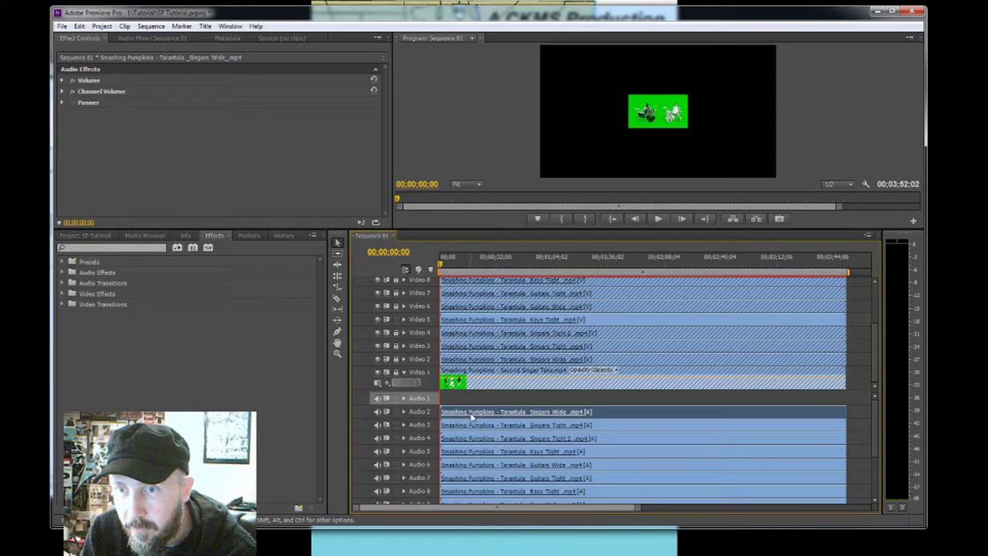
pyautogui.press('Delete')
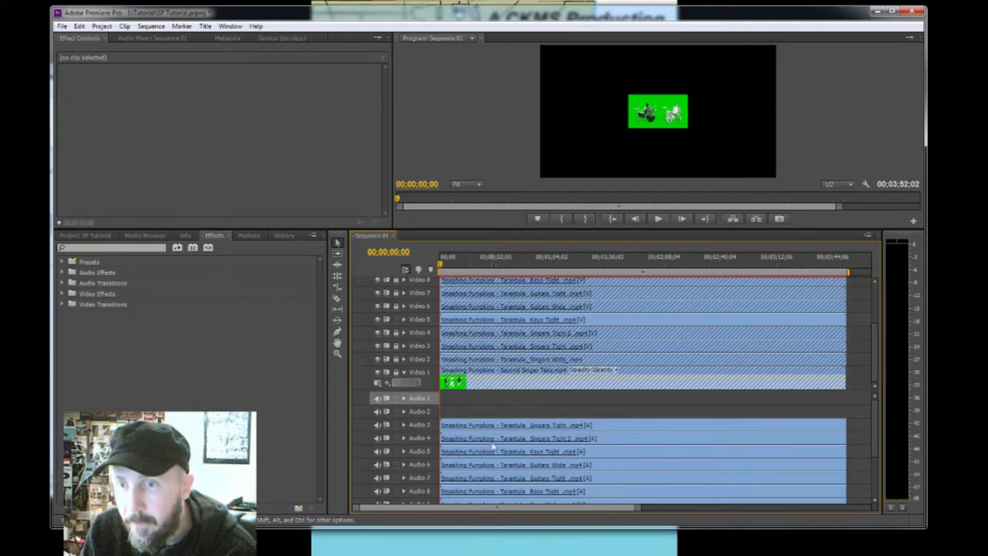
pyautogui.click(492, 439)
pyautogui.press('Delete')
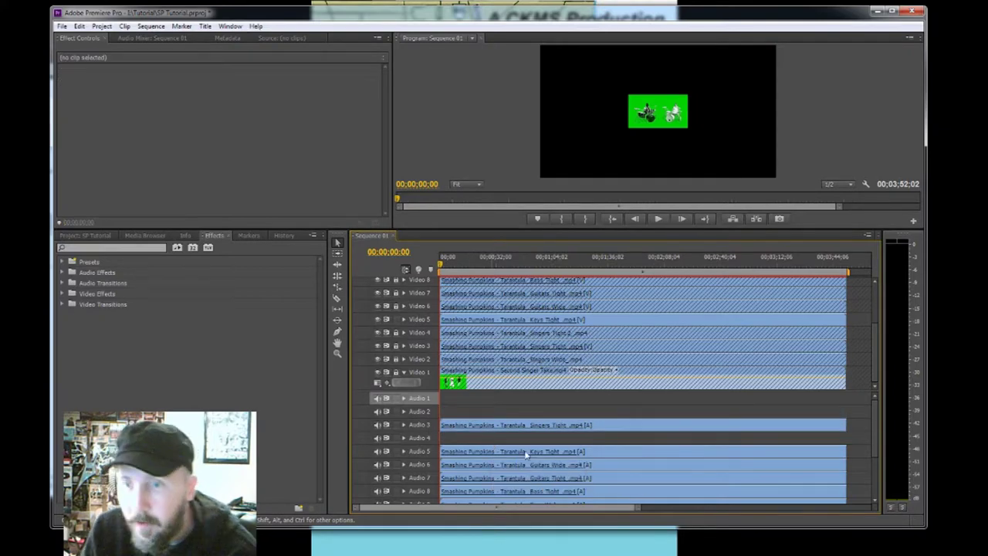
# Delete the Keys Tight audio clip
pyautogui.moveTo(882, 331)
pyautogui.mouseDown()
pyautogui.moveTo(878, 292)
pyautogui.moveTo(877, 319)
pyautogui.mouseUp()
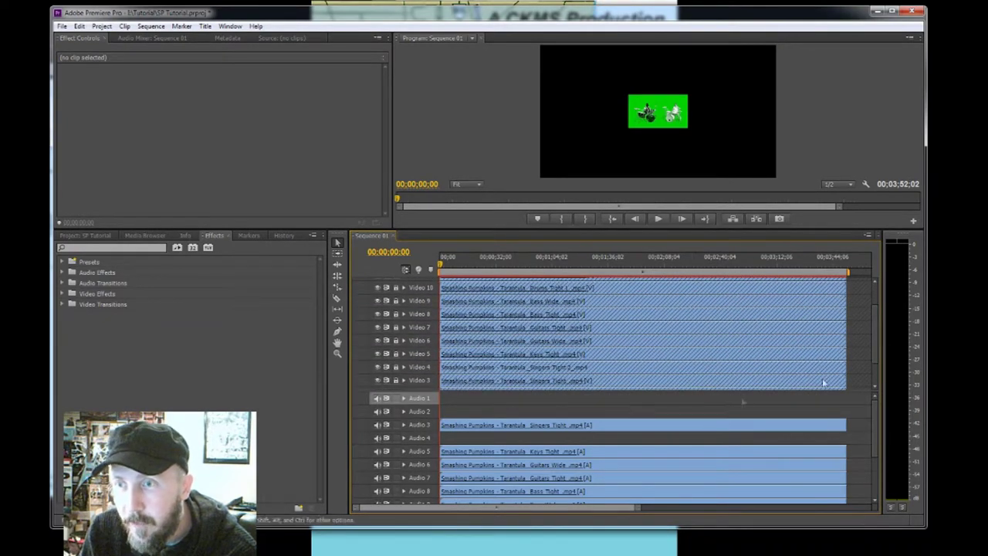
pyautogui.moveTo(876, 353); pyautogui.dragTo(879, 299)
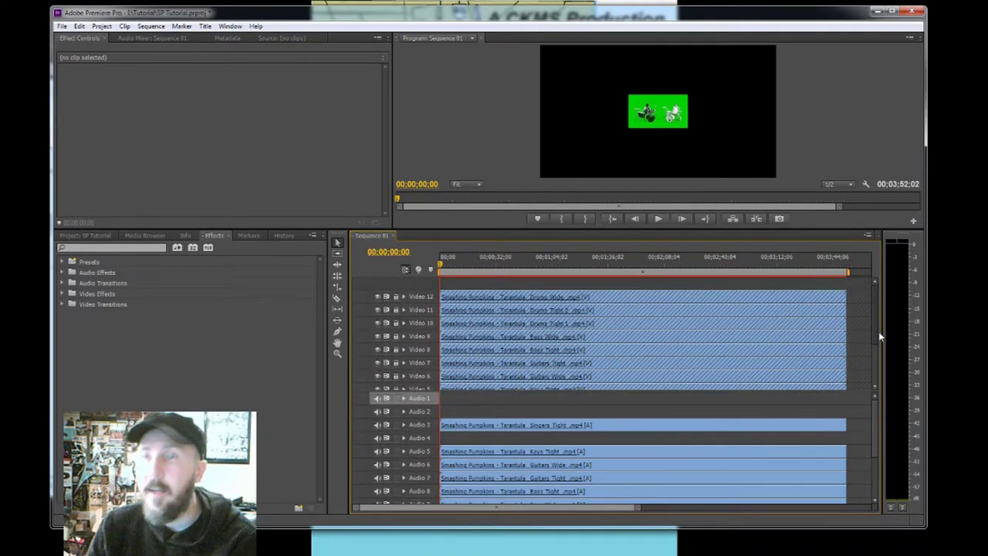
pyautogui.moveTo(880, 336); pyautogui.dragTo(874, 394)
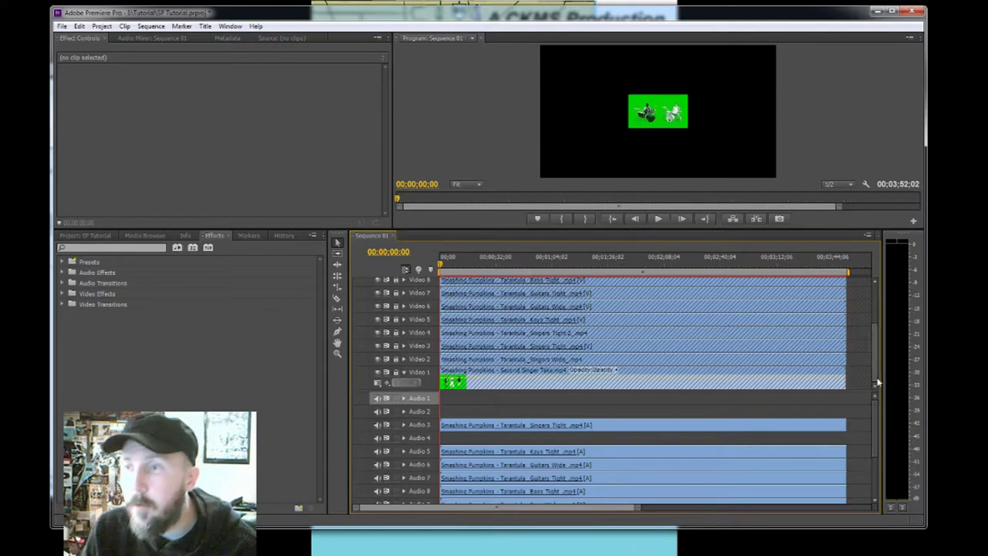
pyautogui.click(524, 456)
pyautogui.press('Delete')
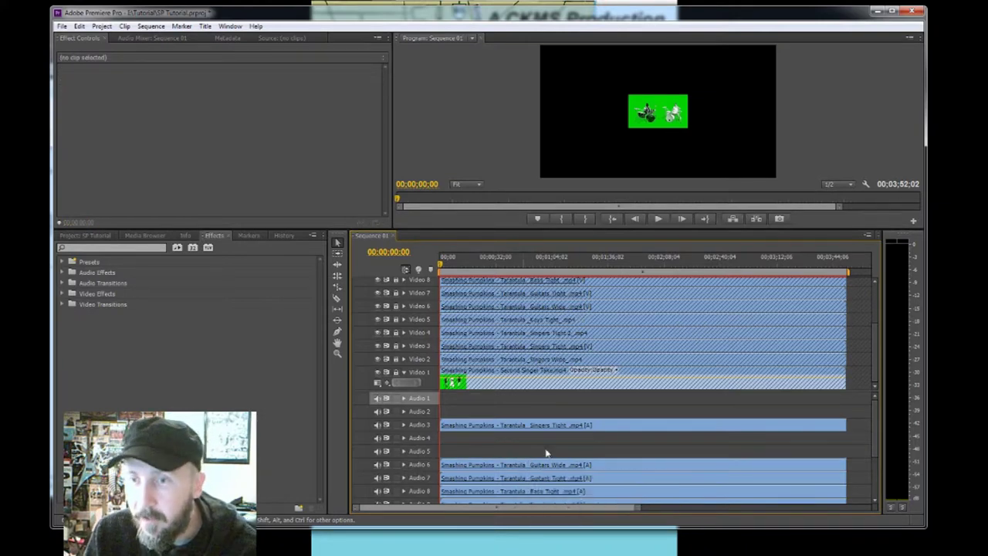
# Play back briefly from about 21 seconds, then move the Guitars Wide audio clip down the tracks
pyautogui.click(478, 263)
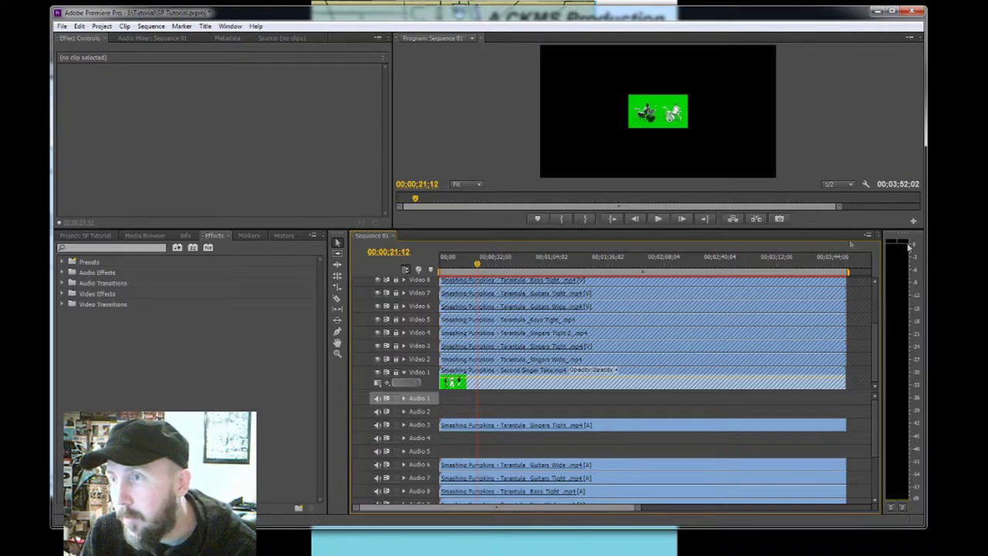
pyautogui.click(657, 220)
pyautogui.click(658, 221)
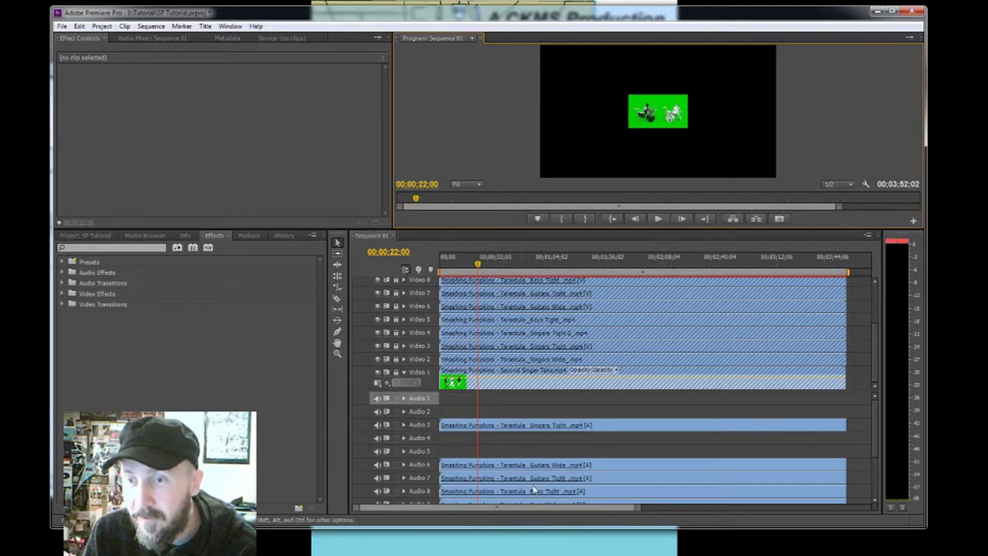
pyautogui.rightClick(512, 467)
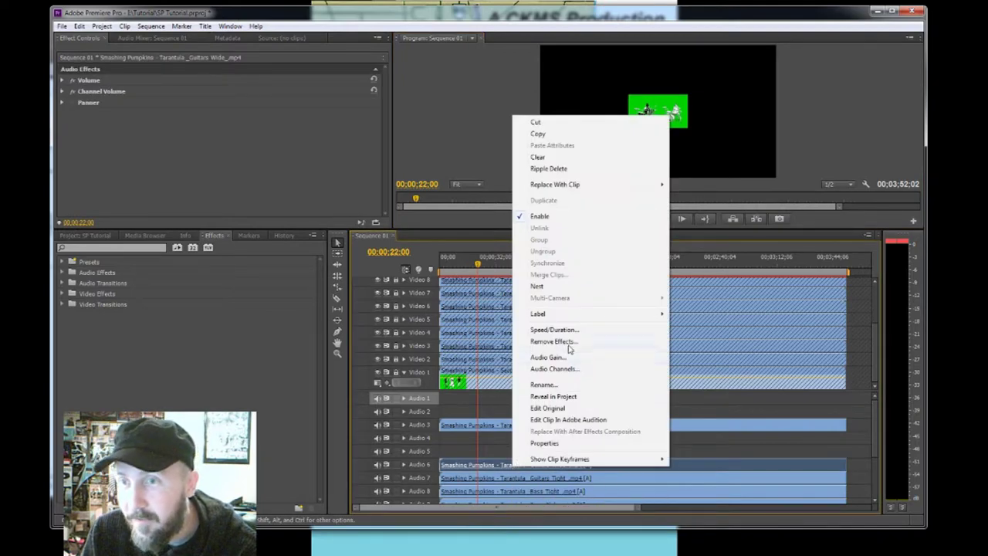
pyautogui.click(458, 444)
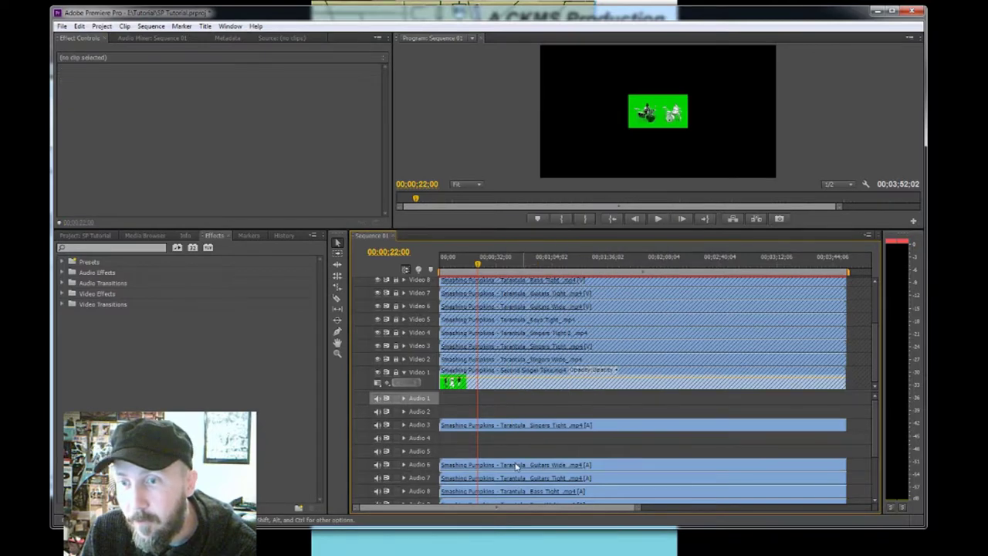
pyautogui.moveTo(531, 469); pyautogui.dragTo(542, 509)
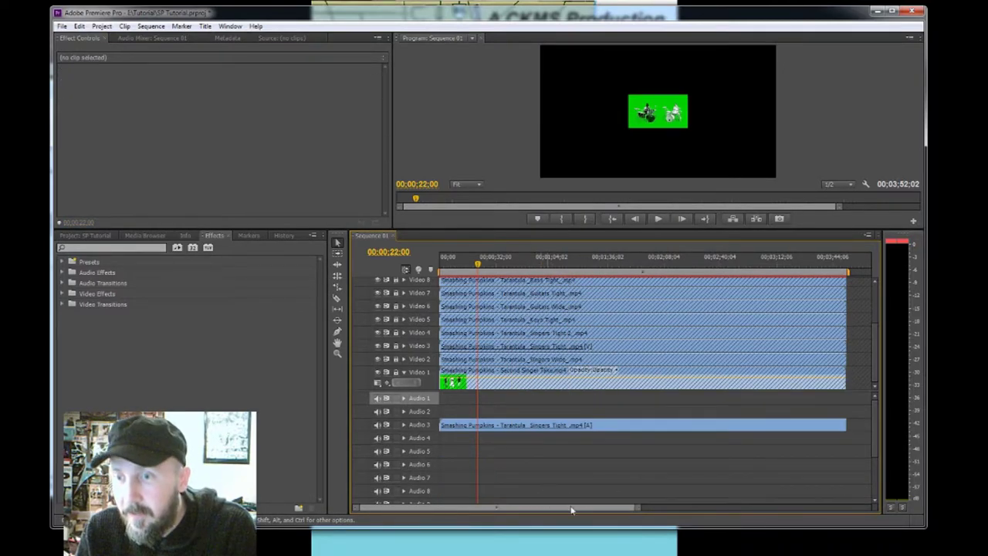
pyautogui.scroll(-5, 874, 502)
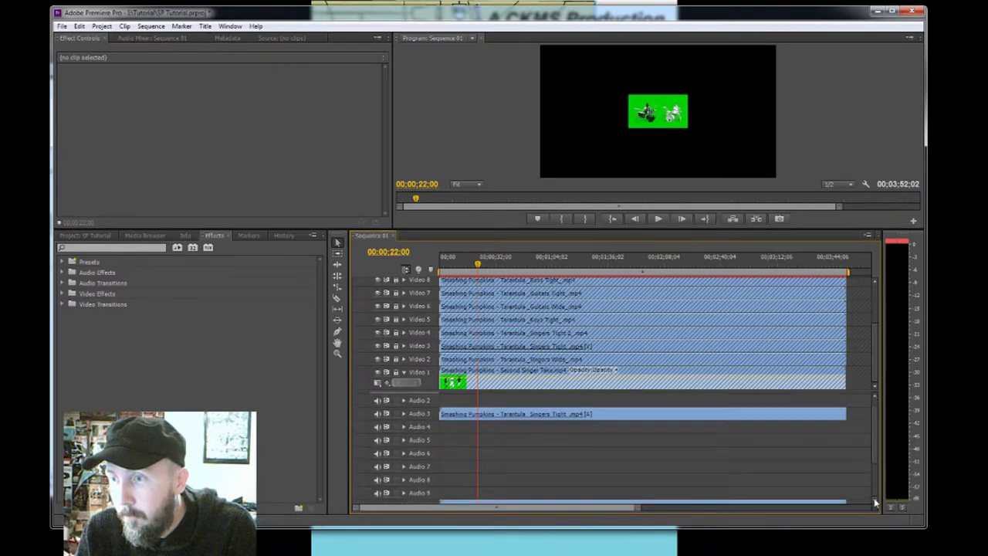
# Delete the Drums Tight 1, Drums Tight 2 and Drums Wide audio clips
pyautogui.click(539, 445)
pyautogui.press('Delete')
pyautogui.click(549, 457)
pyautogui.press('Delete')
pyautogui.click(551, 471)
pyautogui.press('Delete')
# Delete the empty audio tracks with Delete Tracks
pyautogui.scroll(5, 877, 400)
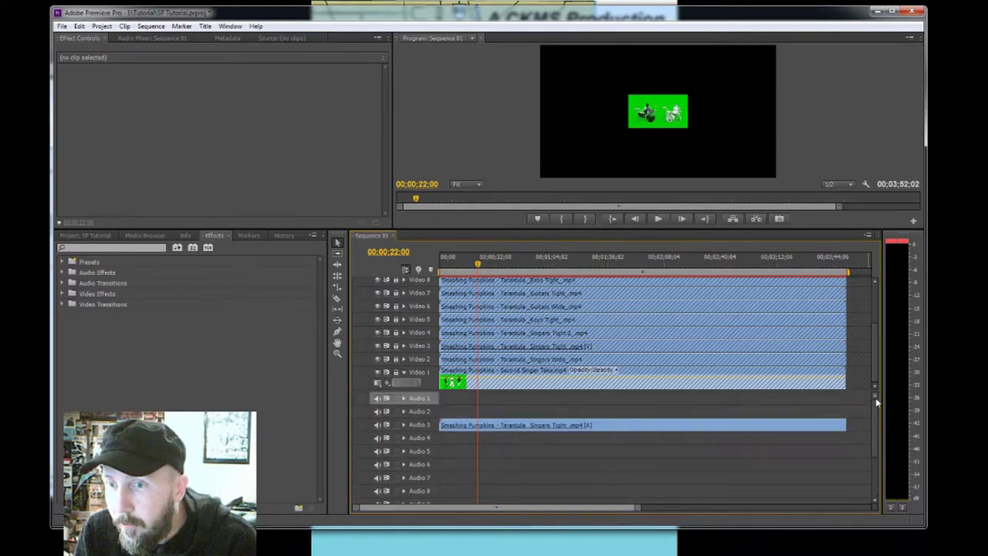
pyautogui.rightClick(420, 439)
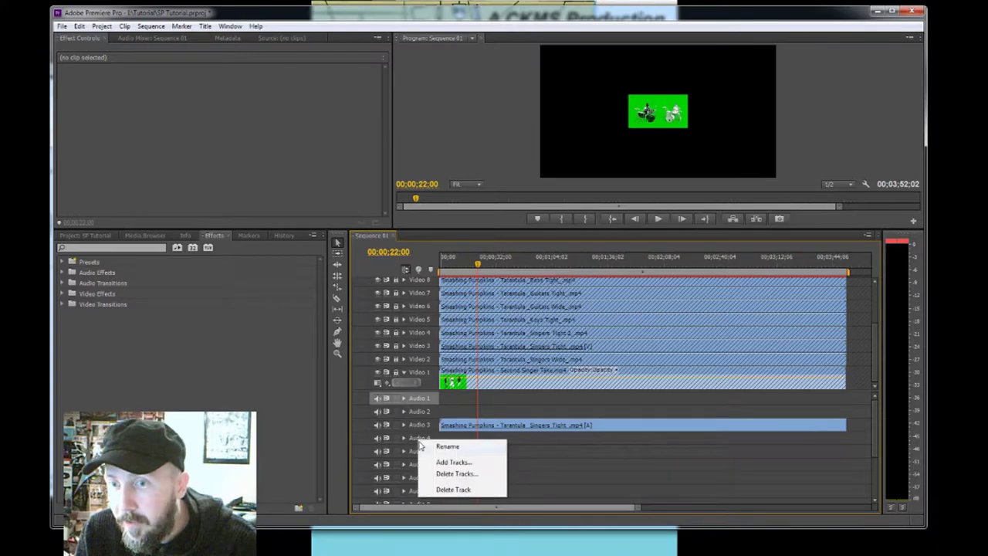
pyautogui.click(444, 474)
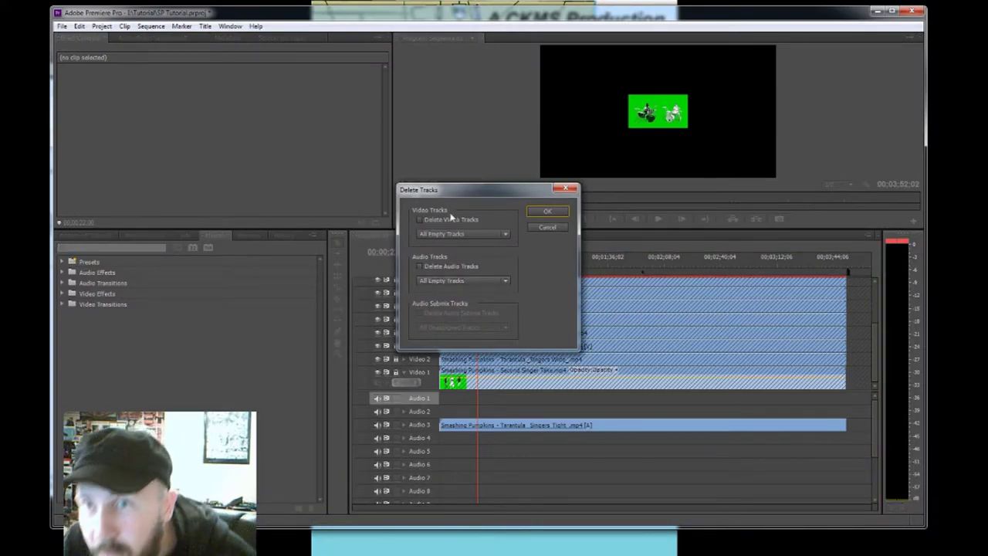
pyautogui.click(555, 213)
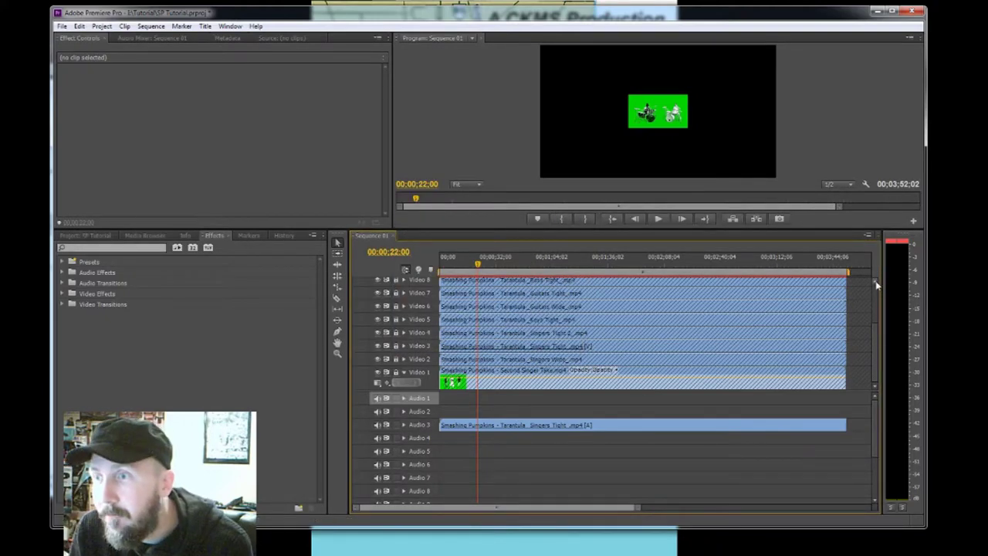
# Enlarge the video track area so Video 9–12 are visible
pyautogui.scroll(5, 877, 285)
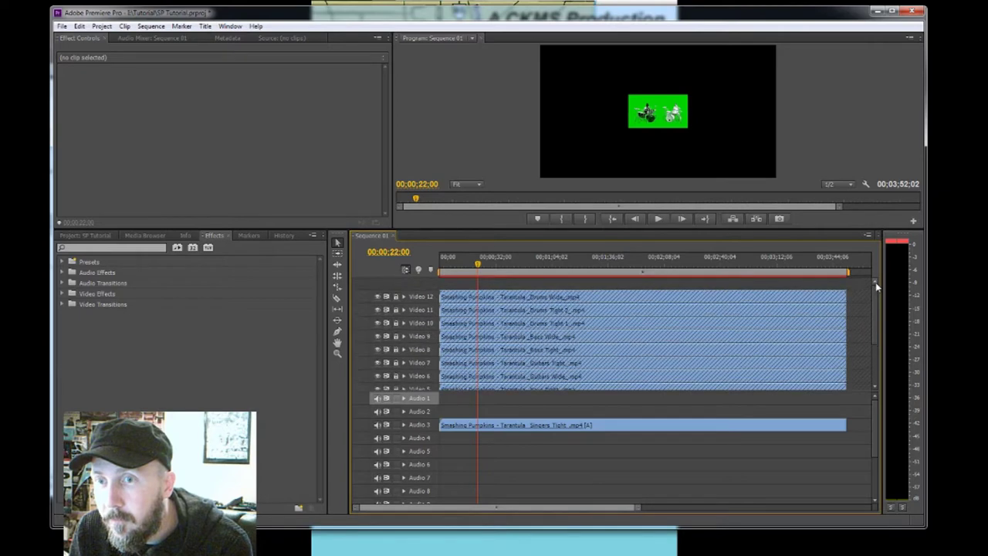
pyautogui.moveTo(876, 312); pyautogui.dragTo(877, 388)
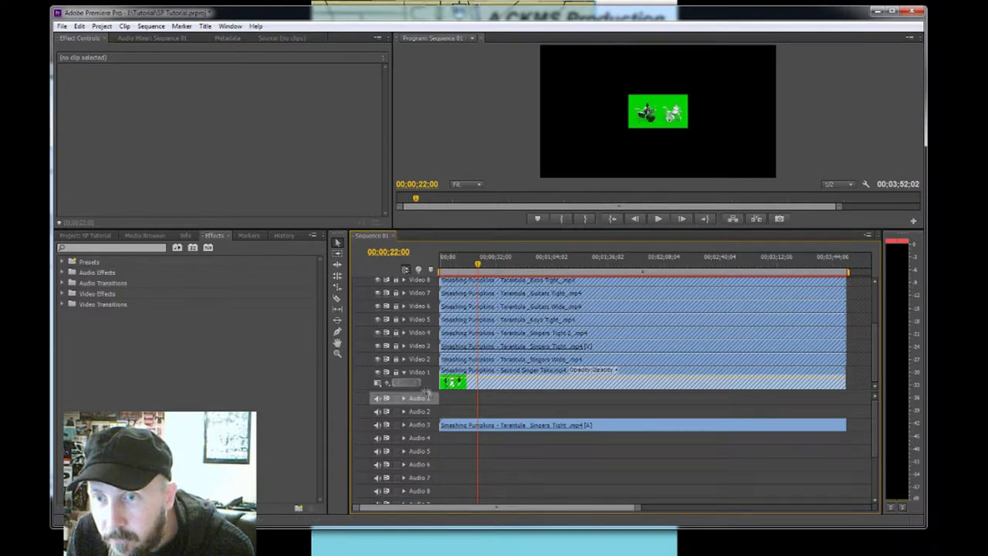
pyautogui.moveTo(426, 389); pyautogui.dragTo(429, 460)
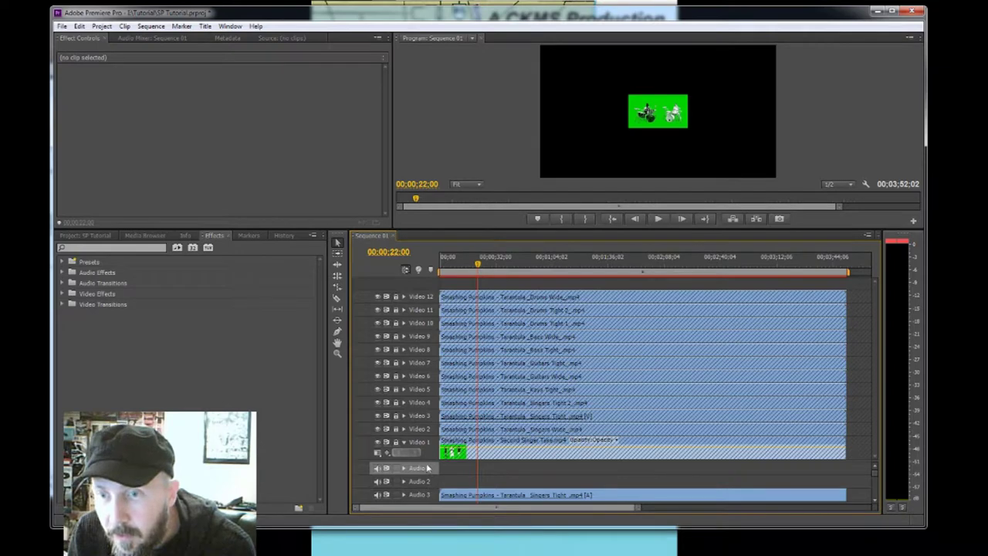
# Play the sequence briefly to check the Singers Tight audio on Audio 3
pyautogui.click(875, 501)
pyautogui.click(875, 501)
pyautogui.click(874, 501)
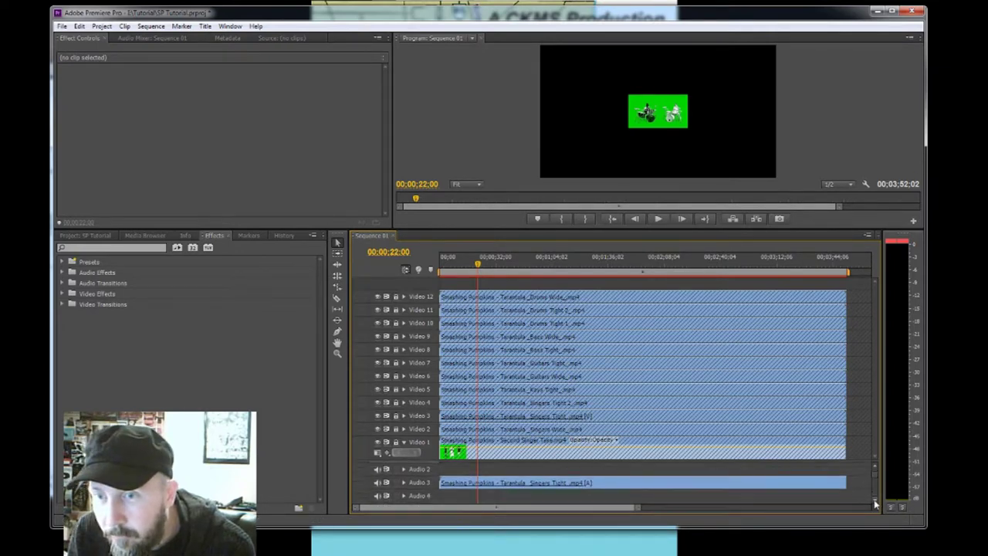
pyautogui.click(658, 219)
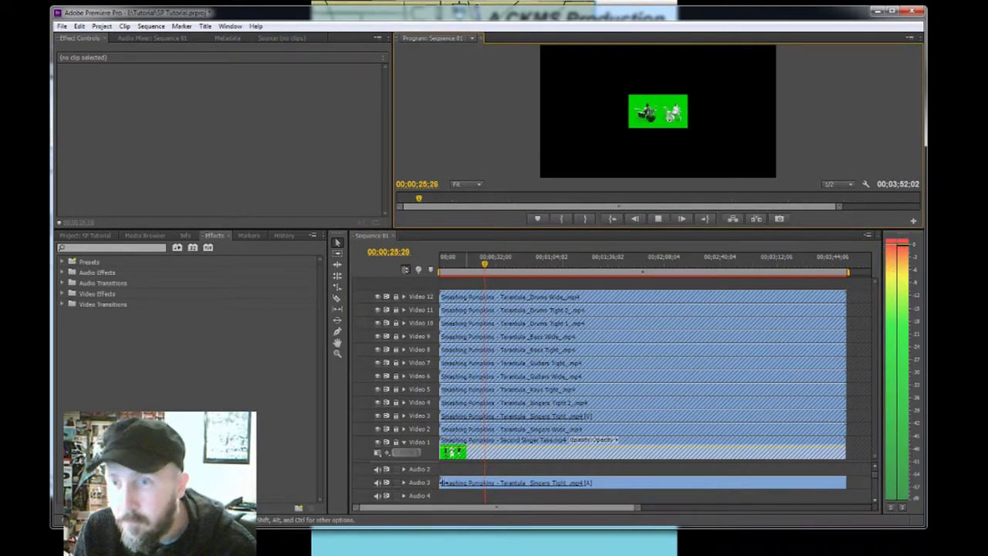
pyautogui.click(657, 219)
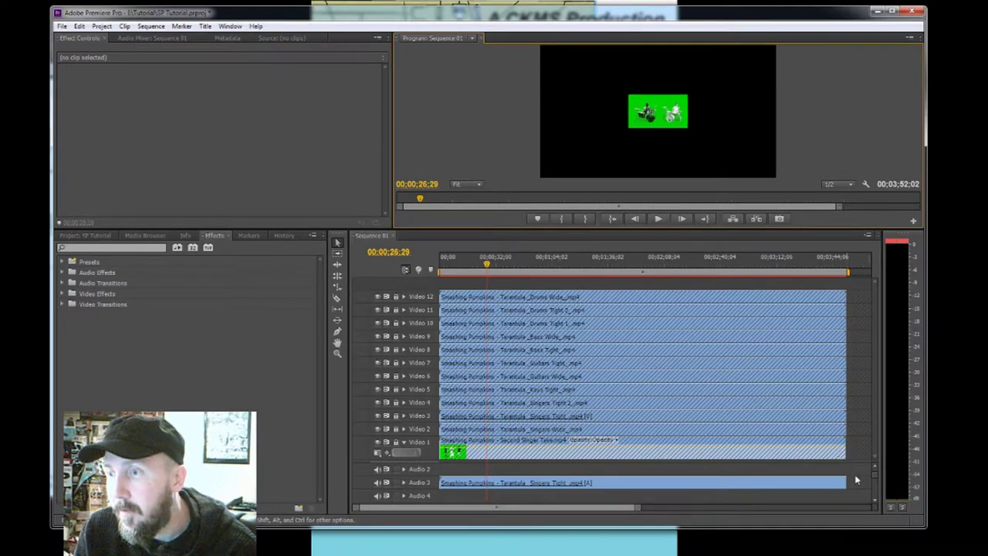
pyautogui.click(877, 502)
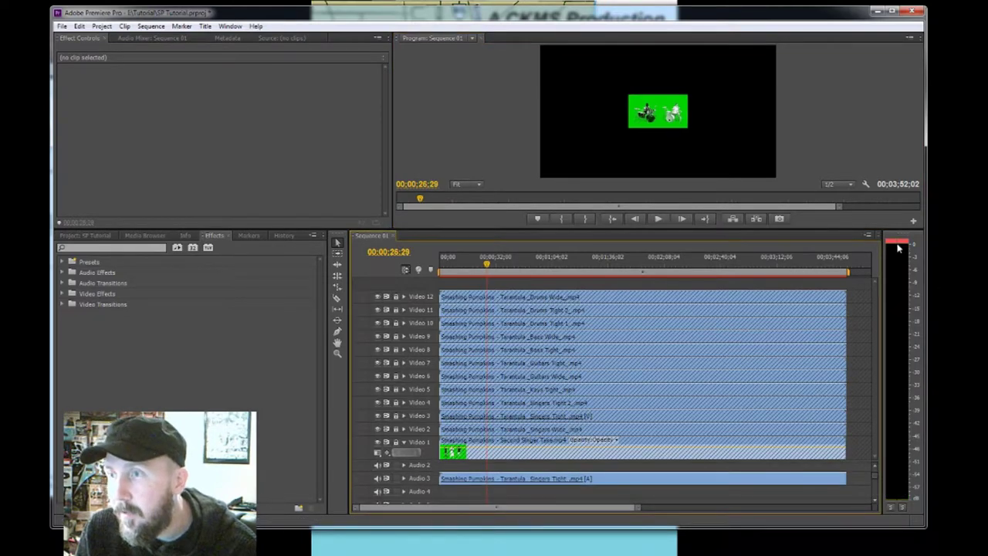
# Toggle targeting on and off for the Audio 3 and Audio 4 tracks
pyautogui.scroll(-2, 875, 503)
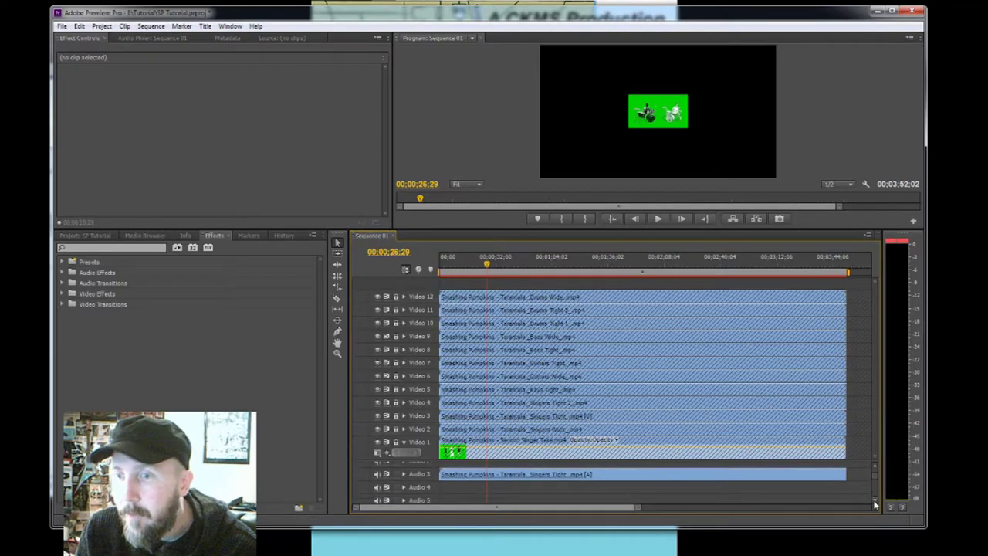
pyautogui.click(421, 482)
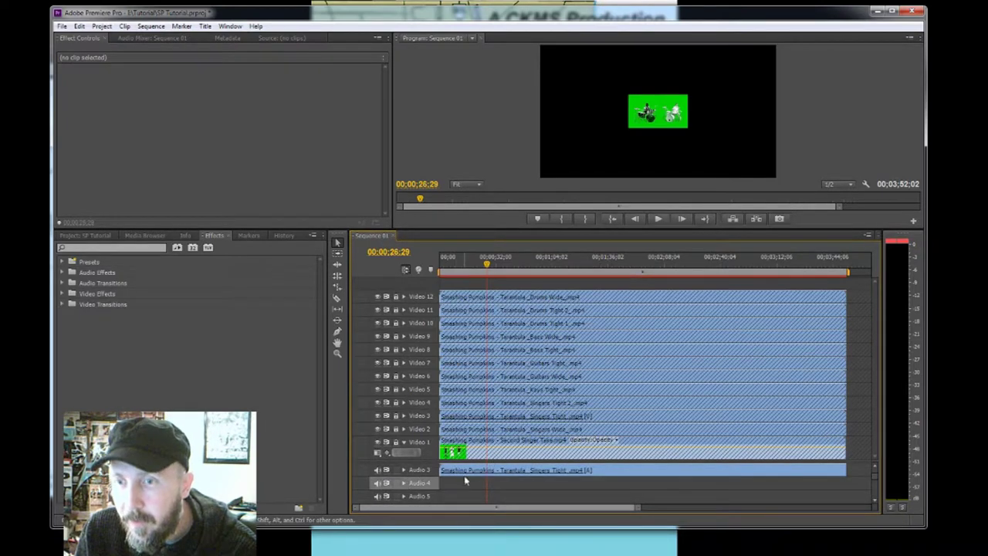
pyautogui.click(418, 474)
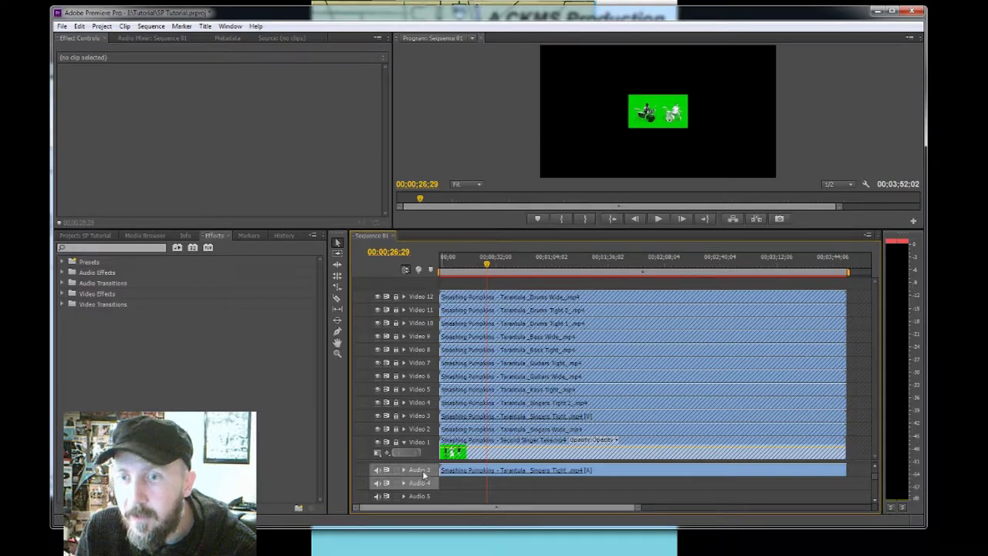
pyautogui.click(421, 471)
pyautogui.click(389, 482)
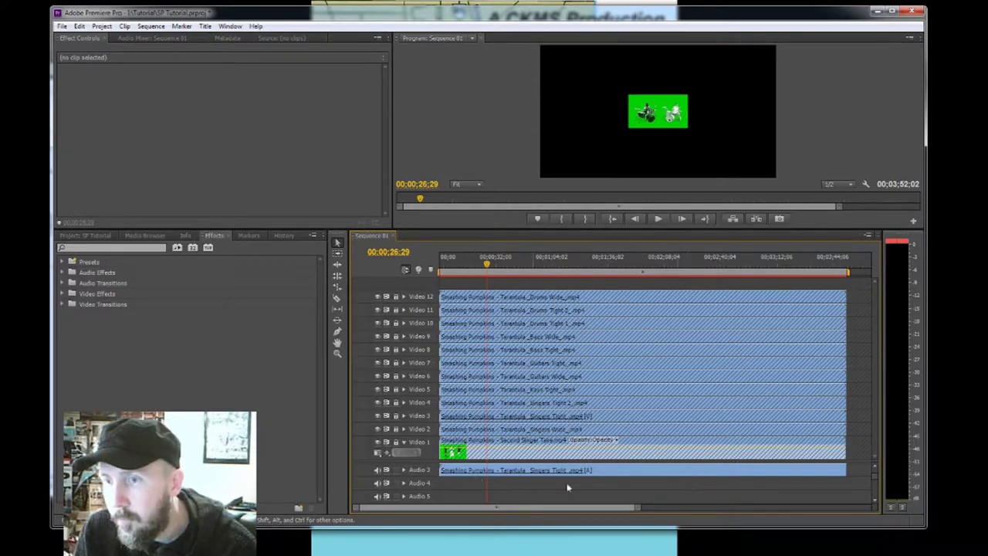
# Target Audio 3, expand it to show its waveform, and make the track taller
pyautogui.click(431, 479)
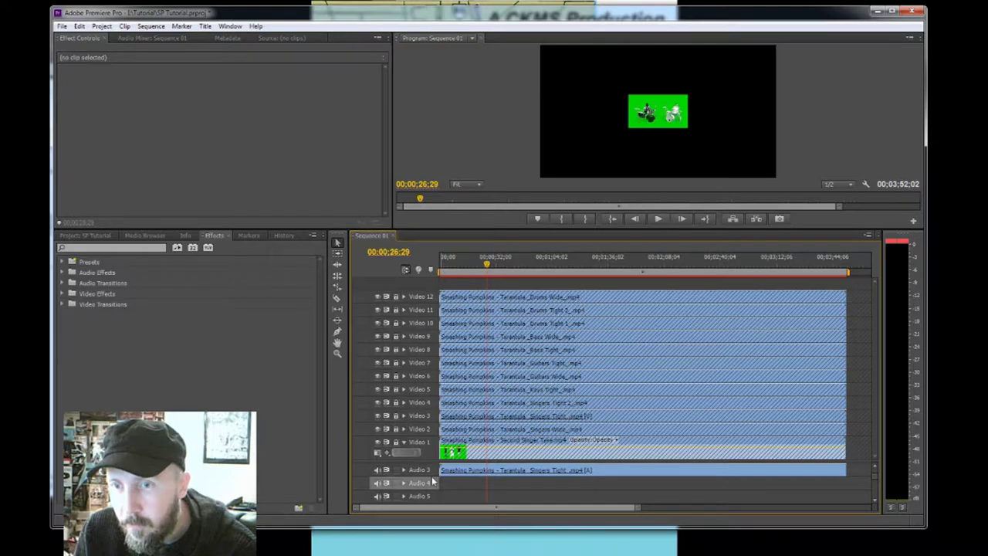
pyautogui.click(433, 477)
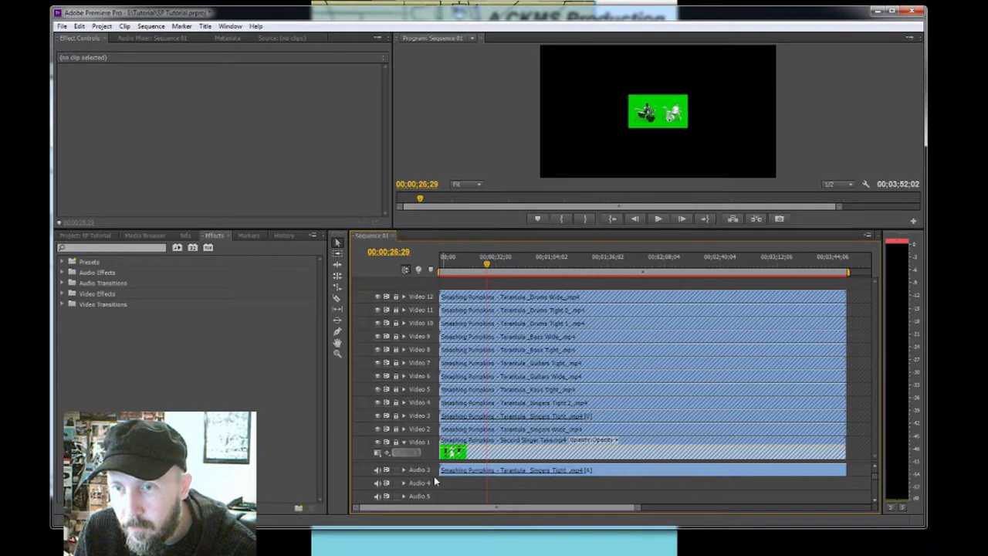
pyautogui.click(435, 481)
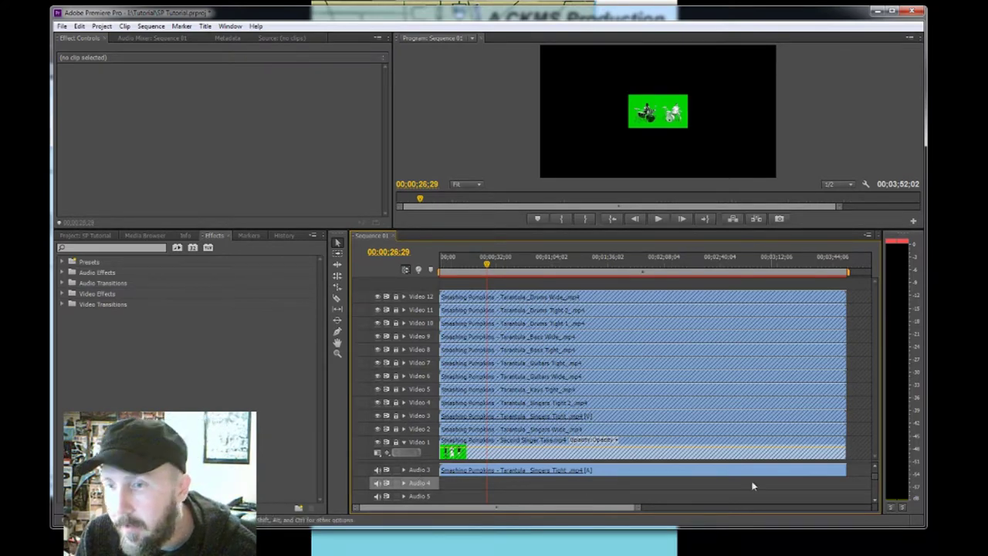
pyautogui.click(403, 471)
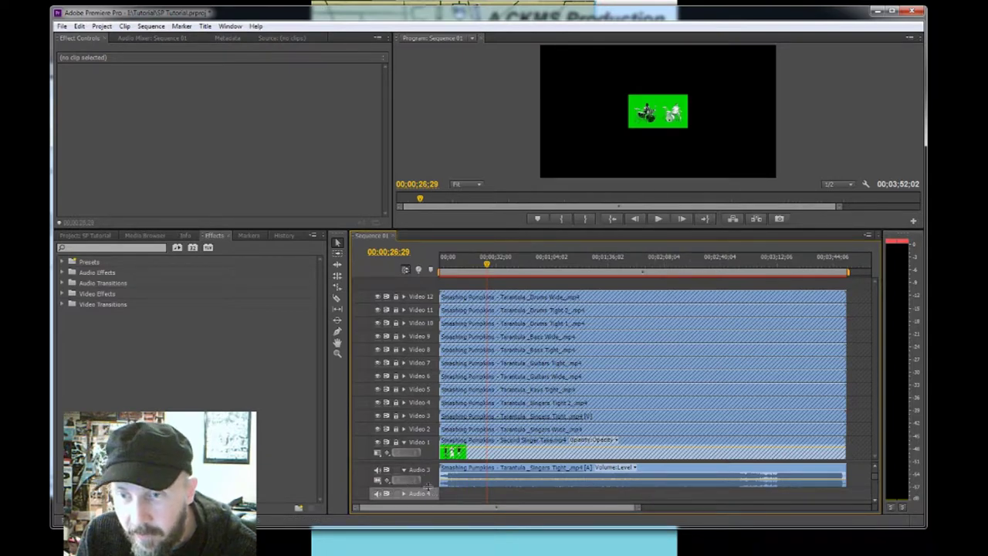
pyautogui.moveTo(427, 485); pyautogui.dragTo(427, 500)
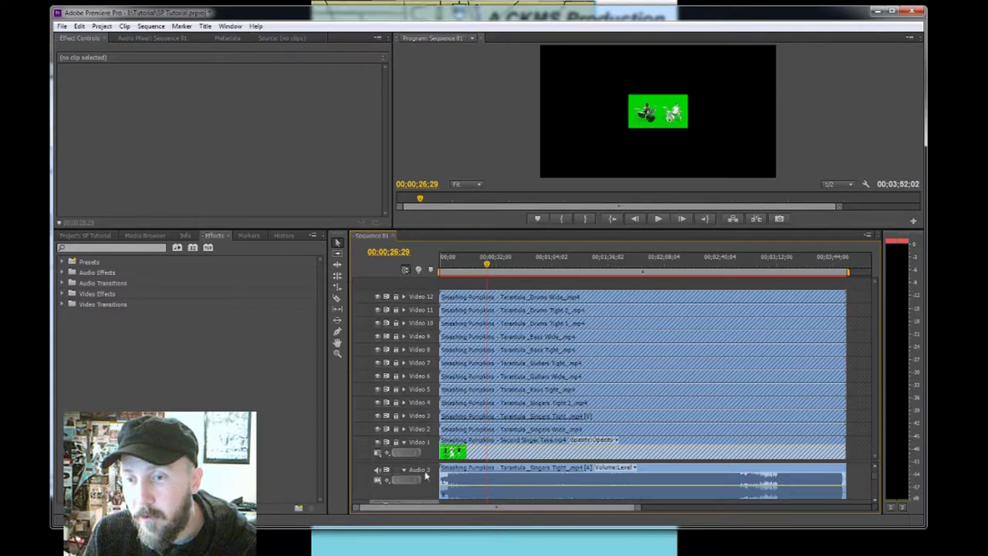
# Lower the Singers Tight clip's volume by about 1.58 dB and play back to hear it
pyautogui.click(454, 486)
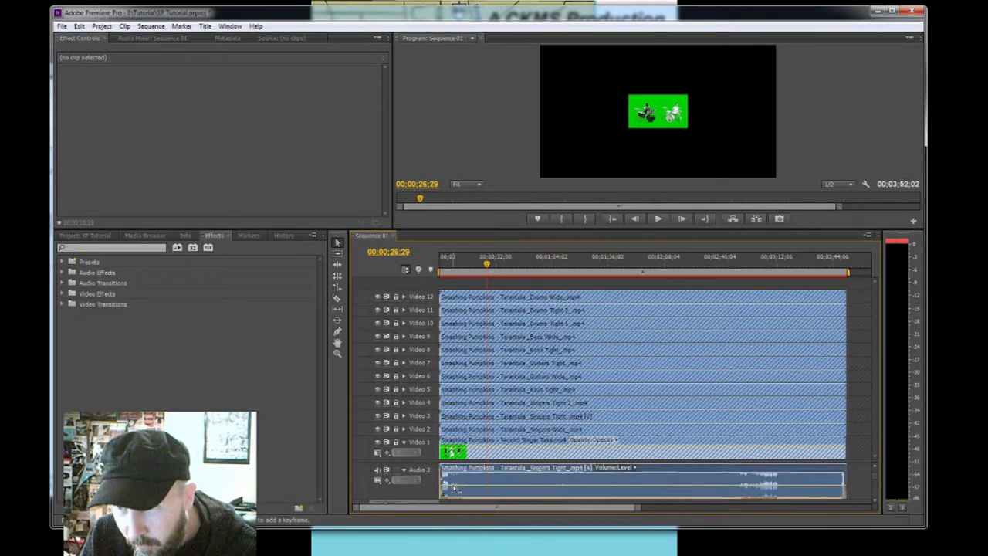
pyautogui.moveTo(454, 486); pyautogui.dragTo(455, 490)
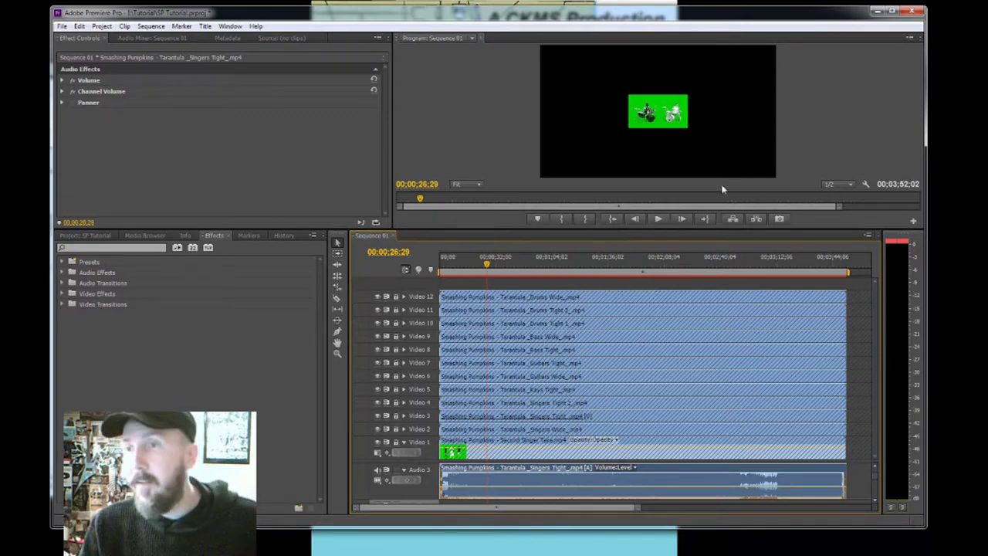
pyautogui.click(659, 219)
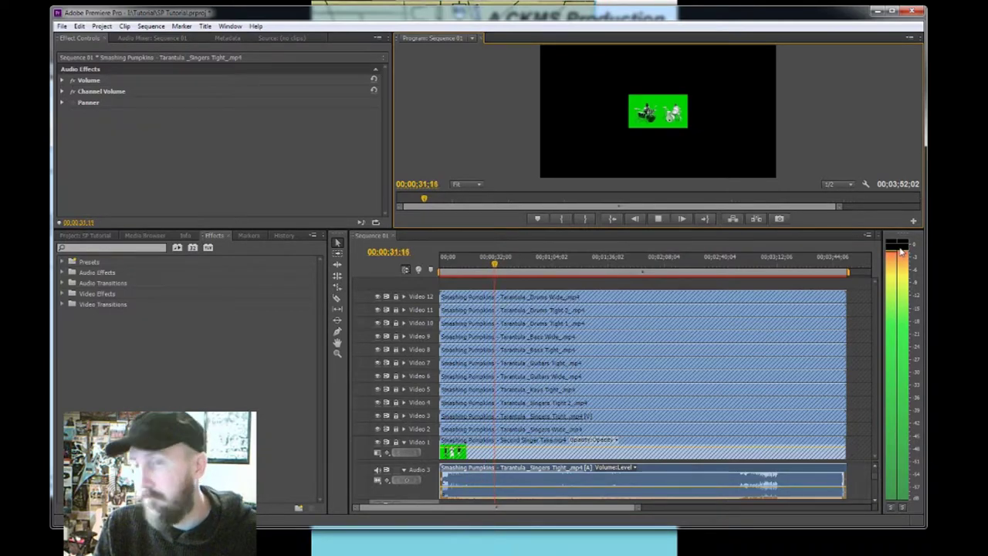
pyautogui.click(657, 218)
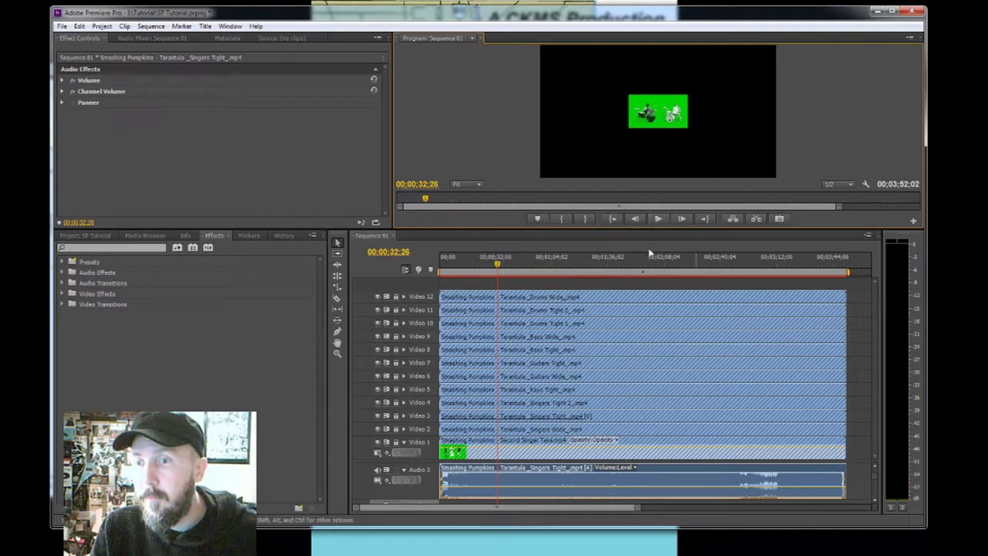
pyautogui.click(876, 295)
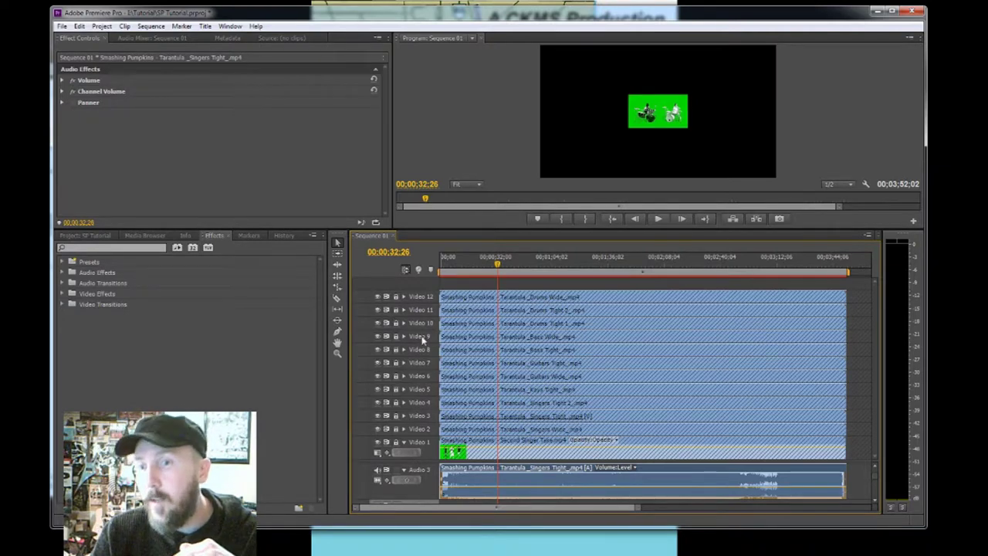
# Hide the outputs of Video 11, 10, 9, 8, 7 and 5, keep Video 12 visible, and unlock it
pyautogui.click(377, 310)
pyautogui.click(378, 323)
pyautogui.click(377, 336)
pyautogui.click(377, 350)
pyautogui.click(377, 363)
pyautogui.click(378, 389)
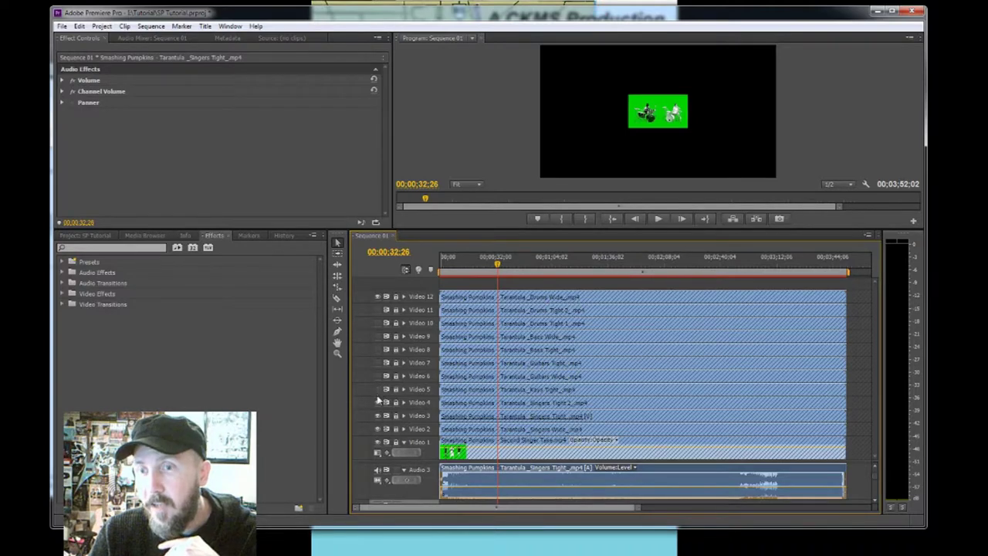
pyautogui.click(378, 297)
pyautogui.click(378, 297)
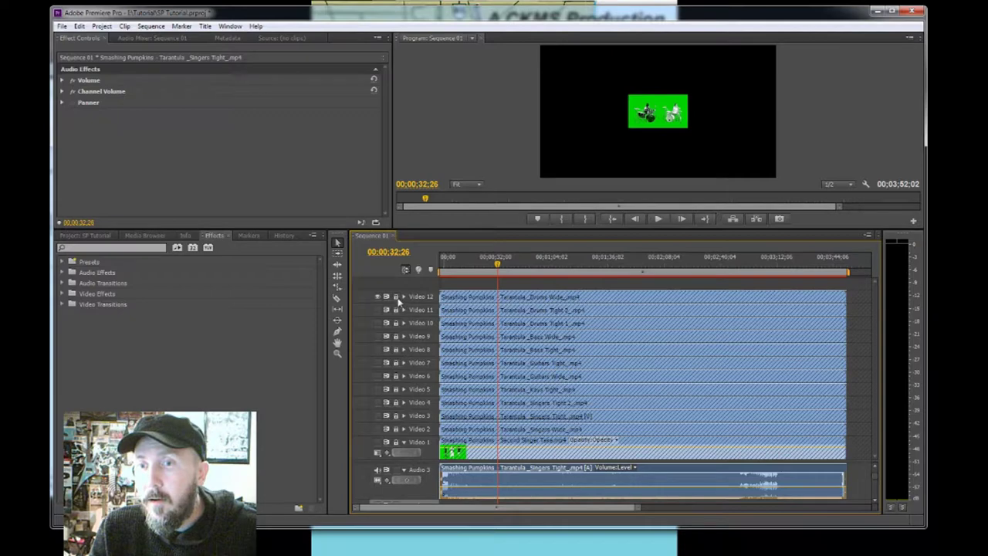
pyautogui.click(396, 298)
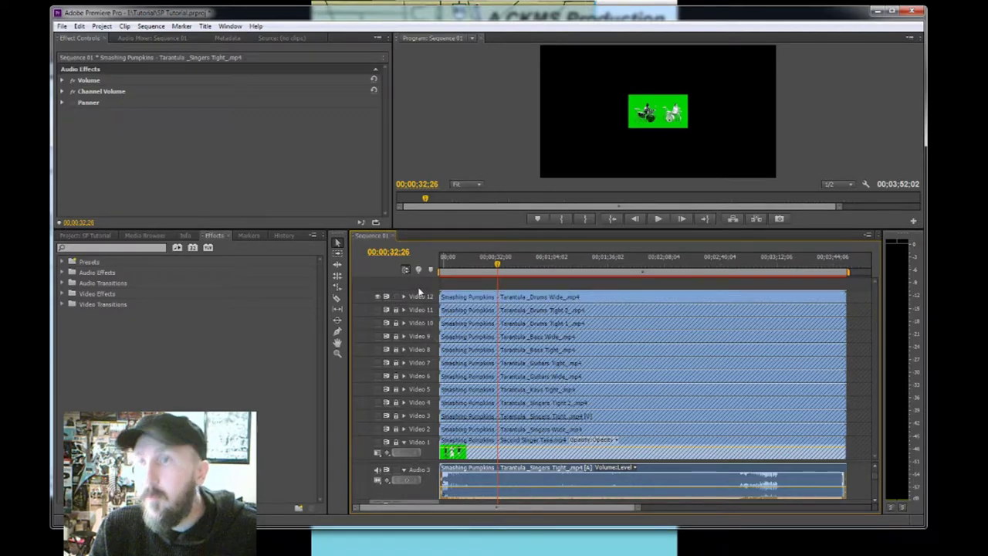
# Scale the Drums Wide clip in the Program monitor to fill the frame, then show Video 11 again
pyautogui.click(660, 112)
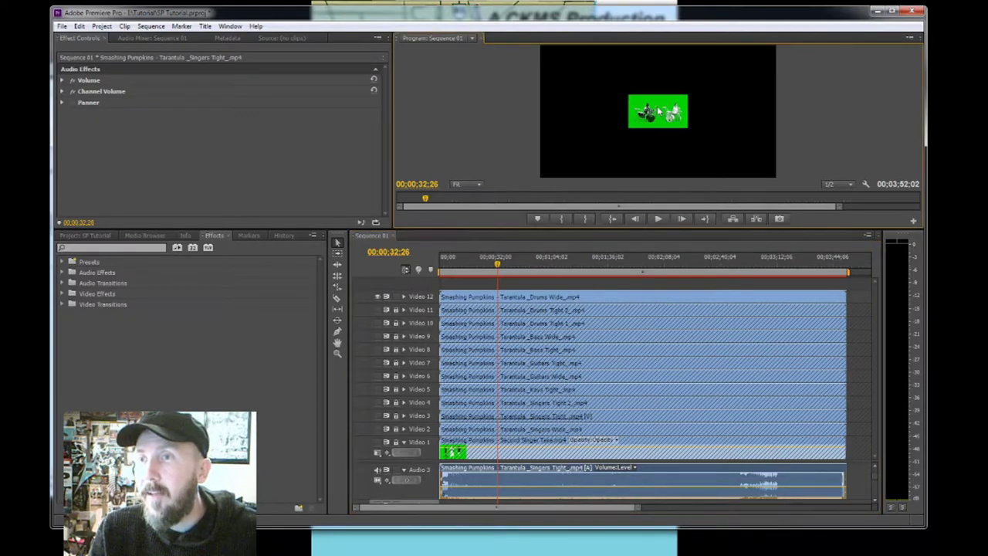
pyautogui.click(648, 114)
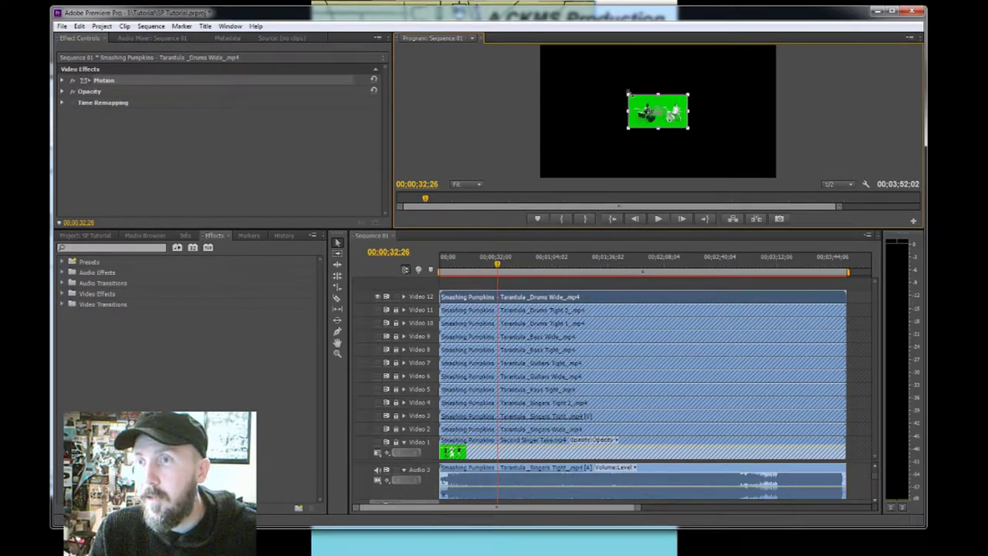
pyautogui.moveTo(628, 93); pyautogui.dragTo(540, 44)
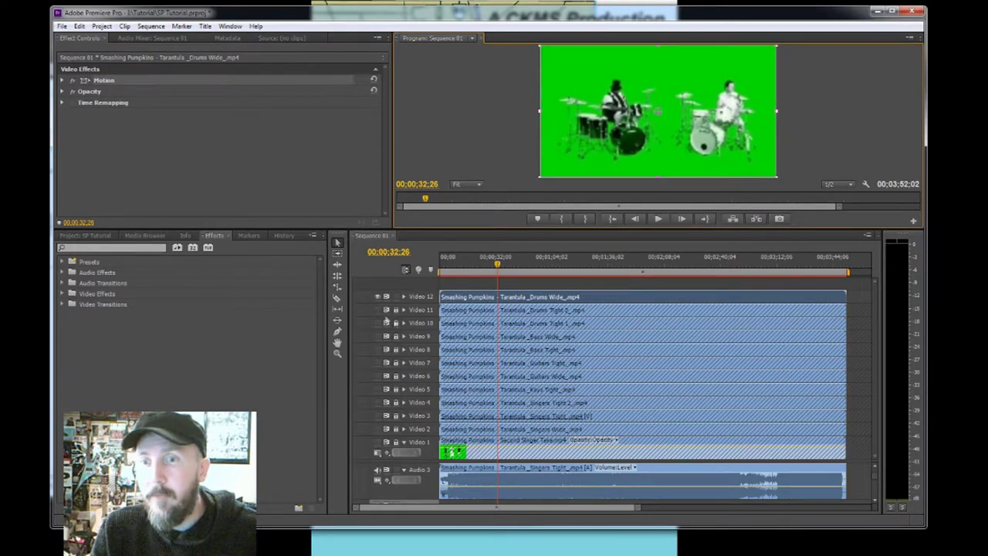
pyautogui.click(397, 300)
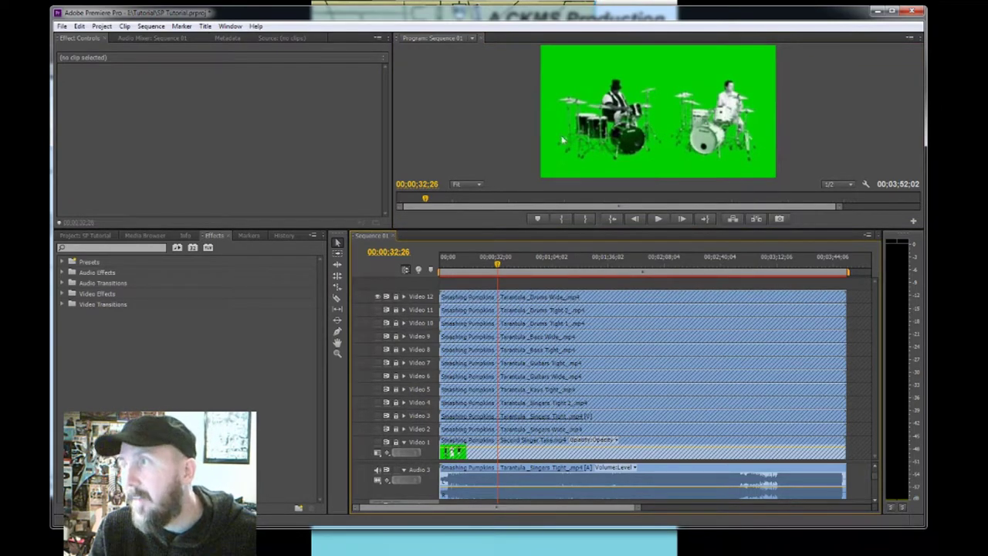
pyautogui.click(377, 310)
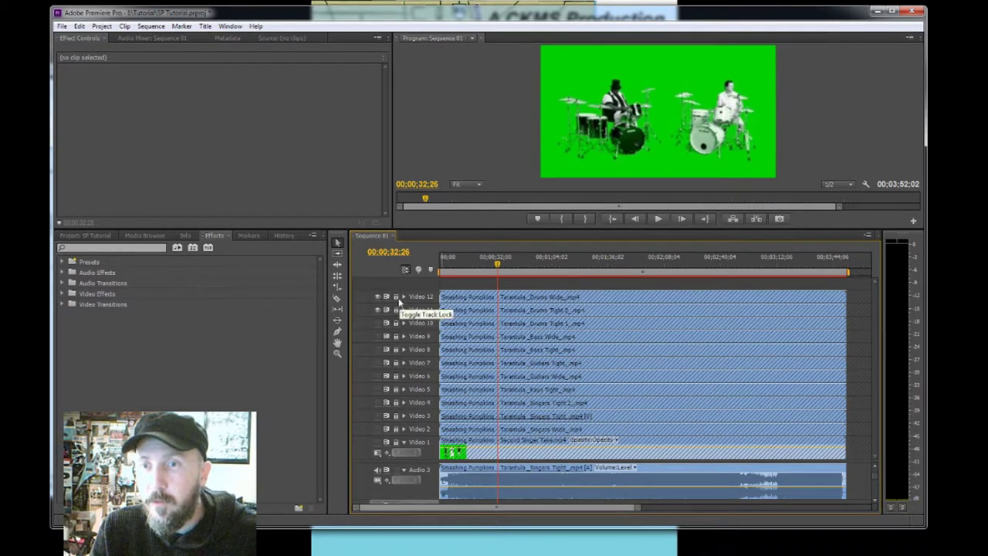
# Hide Video 12, scale Drums Tight 2 up to fill the frame, then hide Video 11
pyautogui.click(377, 297)
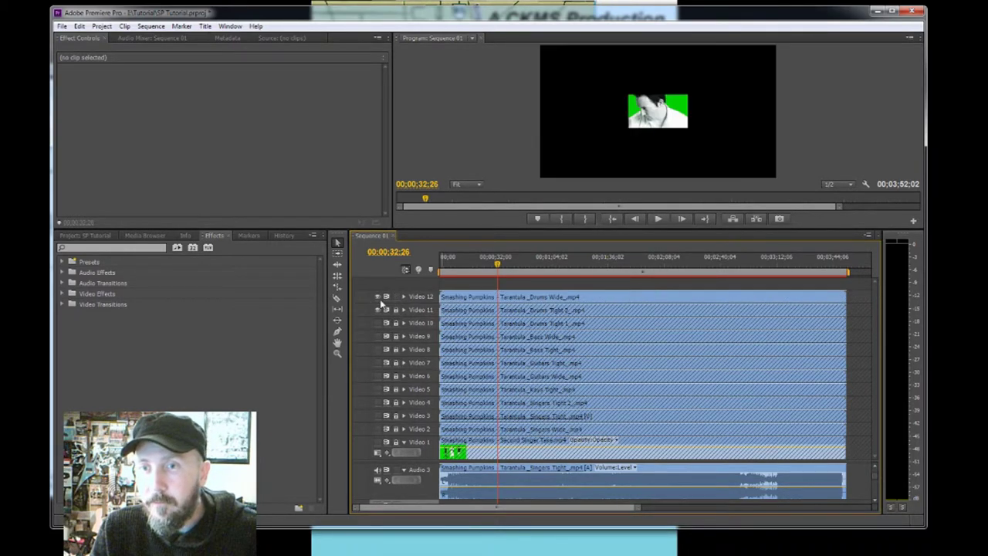
pyautogui.click(659, 116)
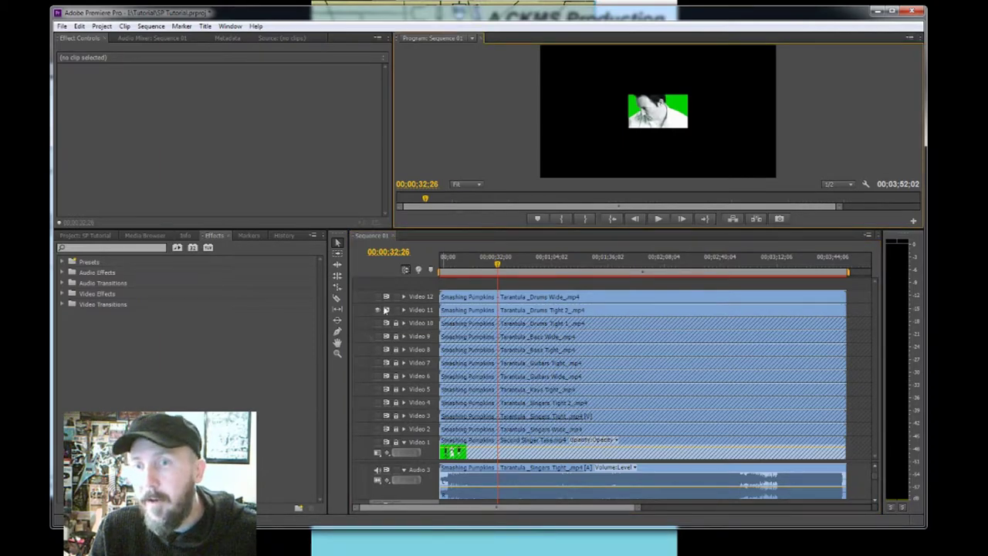
pyautogui.click(396, 307)
pyautogui.click(662, 117)
pyautogui.click(651, 112)
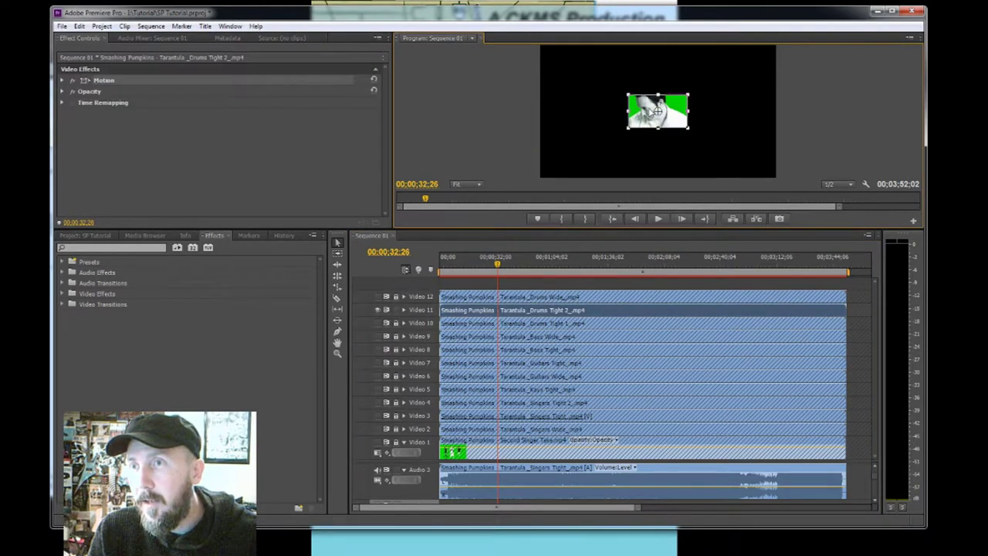
pyautogui.moveTo(628, 95); pyautogui.dragTo(486, 45)
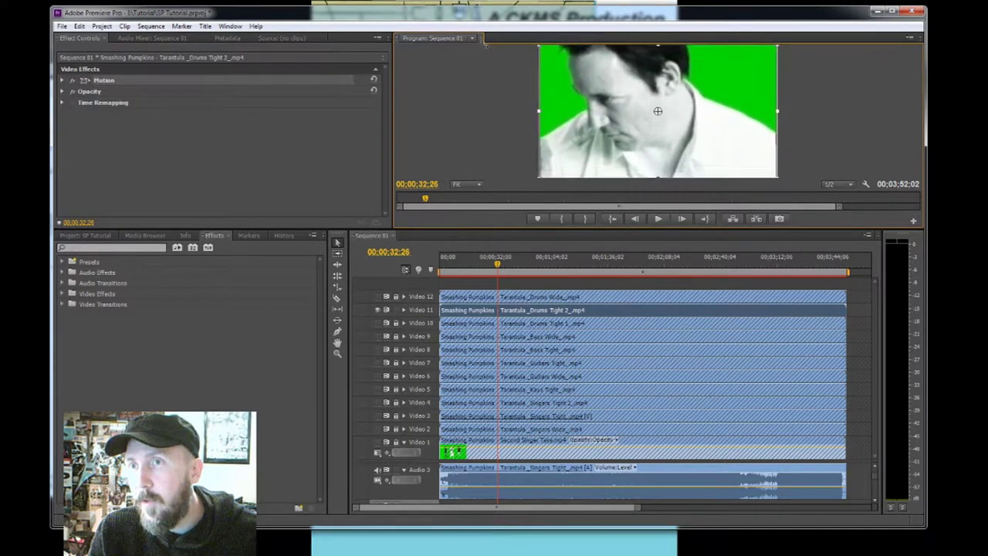
pyautogui.click(398, 313)
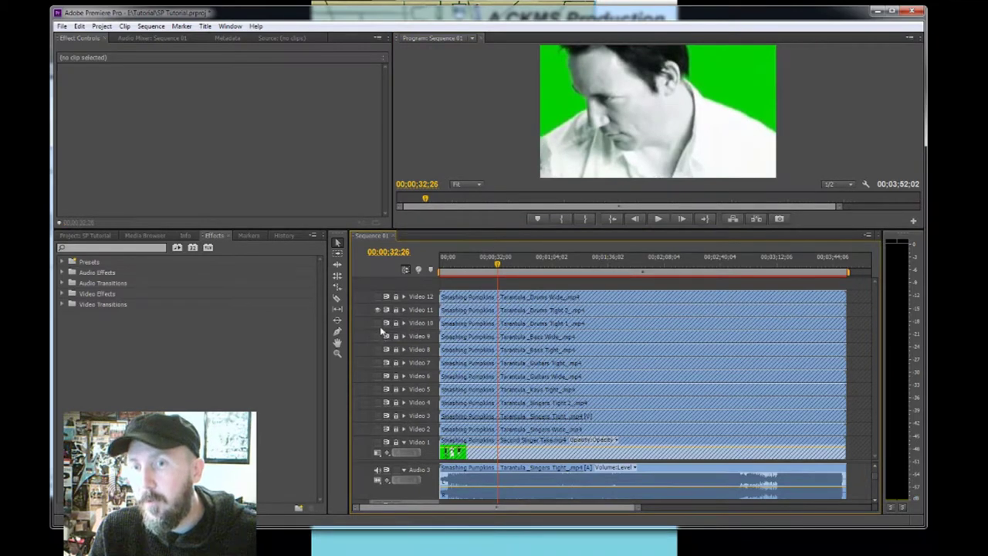
pyautogui.click(386, 309)
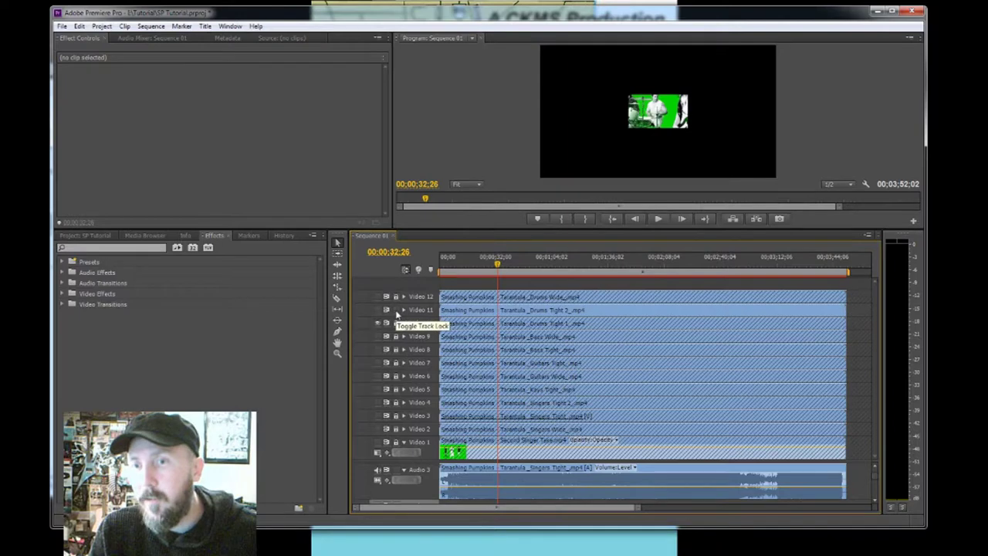
# Scale the Drums Tight 1 clip on Video 10 to full frame, then lock and hide Video 10
pyautogui.hotkey('shift', '4')
pyautogui.click(656, 112)
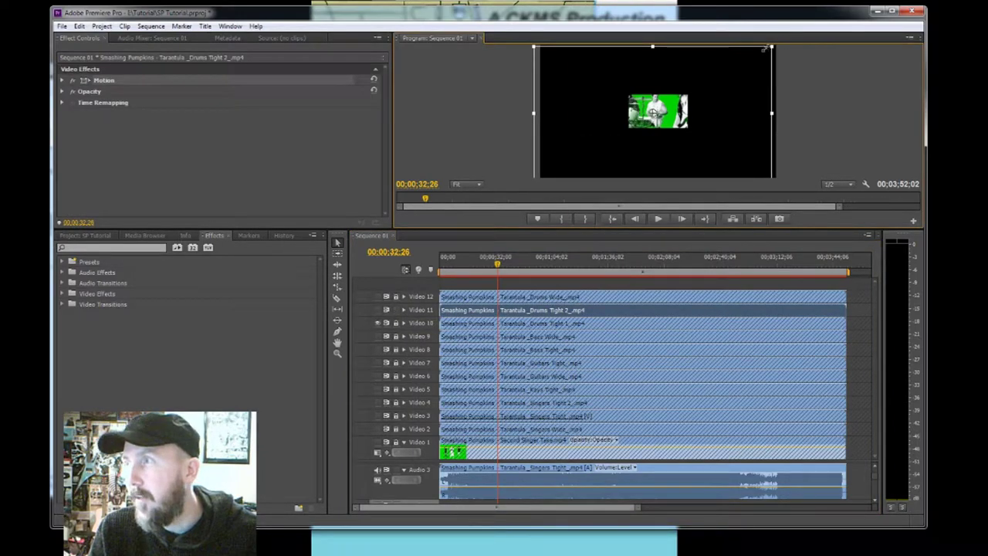
pyautogui.click(398, 311)
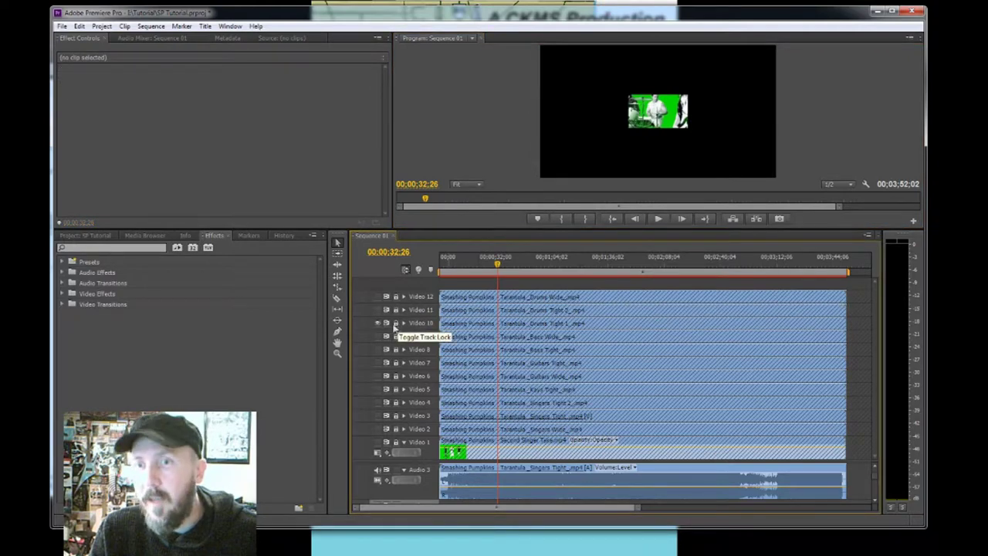
pyautogui.click(670, 112)
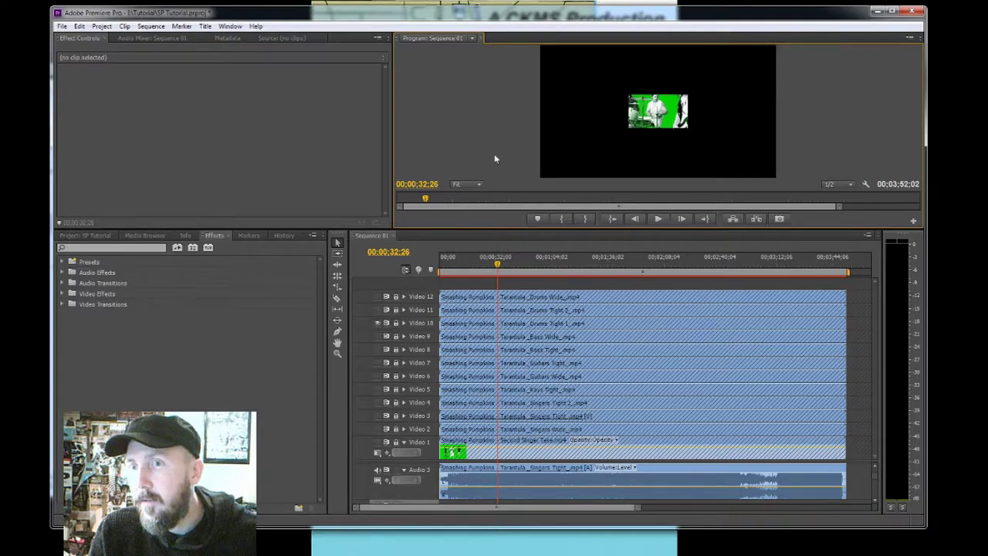
pyautogui.click(401, 339)
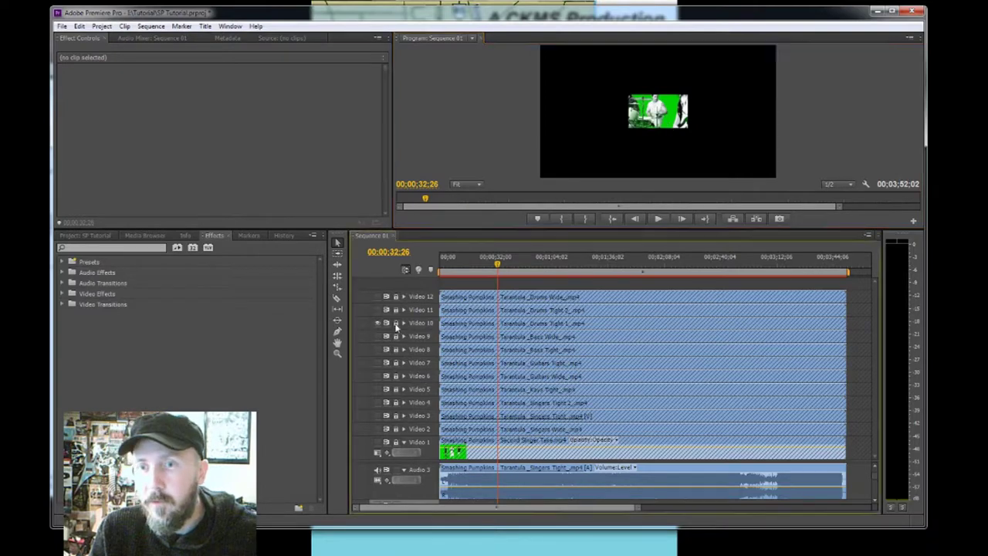
pyautogui.click(653, 118)
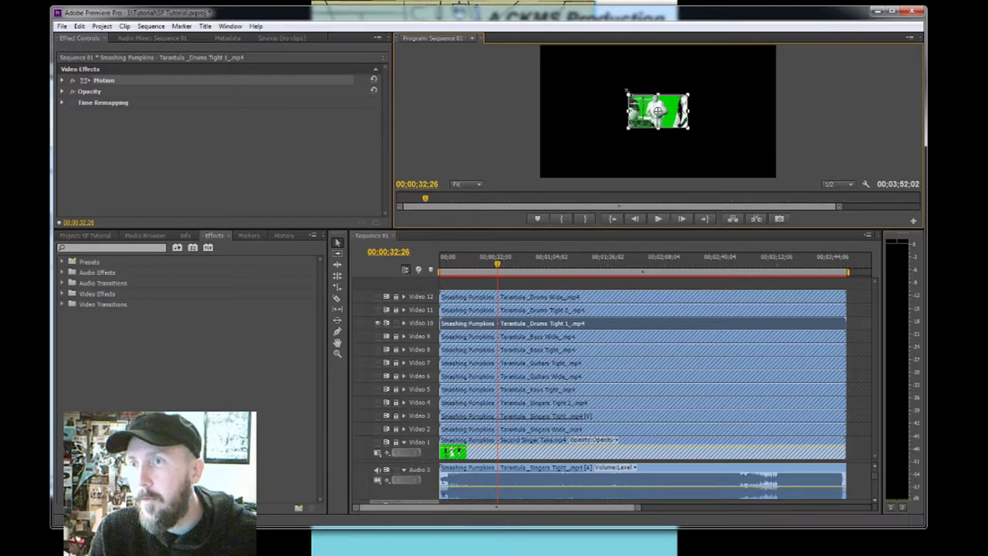
pyautogui.moveTo(627, 93); pyautogui.dragTo(521, 46)
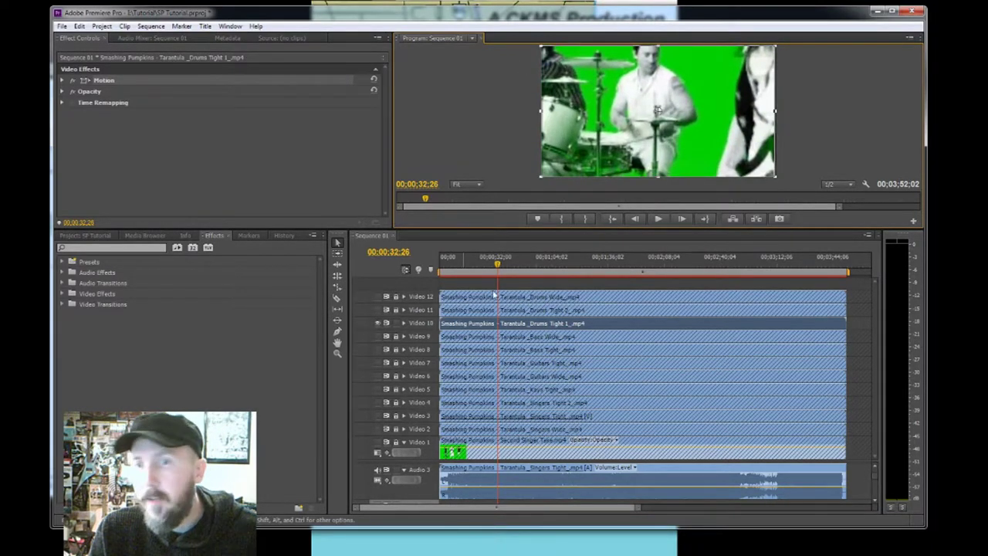
pyautogui.click(399, 329)
pyautogui.click(397, 324)
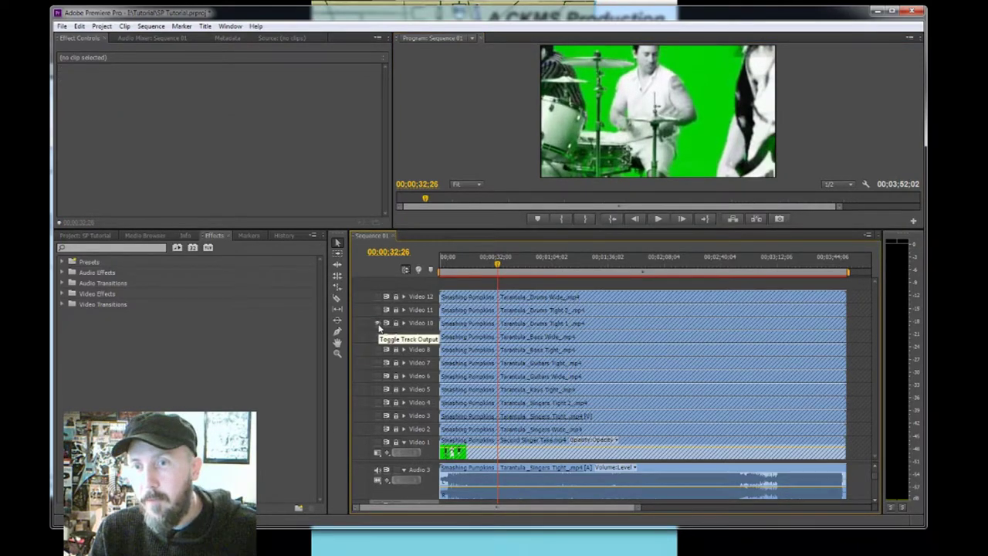
pyautogui.click(378, 325)
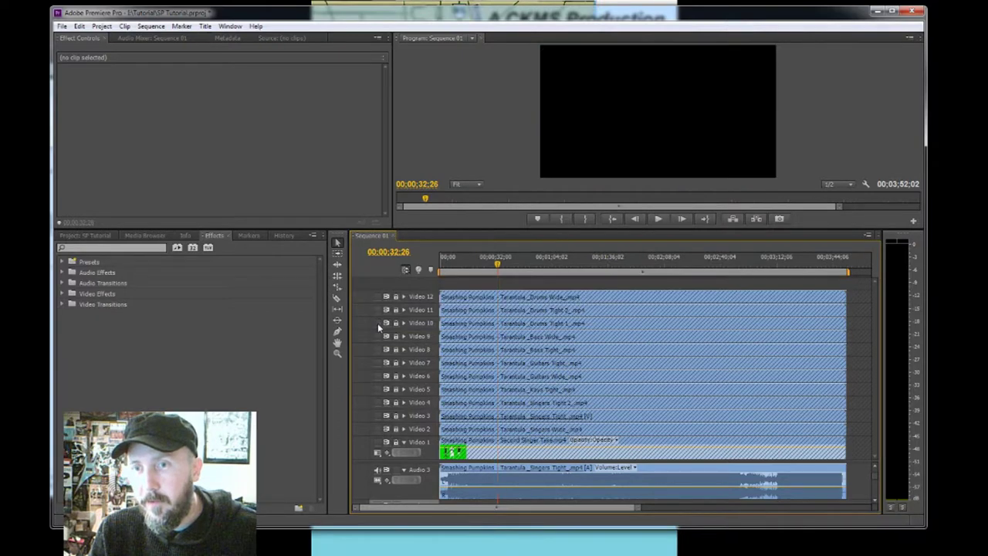
# Enlarge the Bass Wide and Bass Tight clips to full frame, hiding Video 9 and 8
pyautogui.click(378, 337)
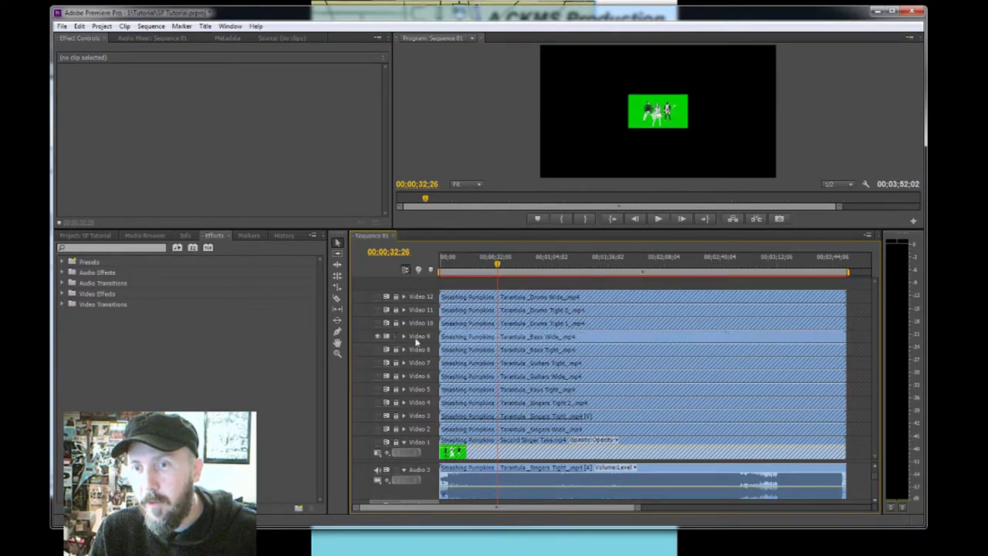
pyautogui.click(641, 114)
pyautogui.moveTo(628, 94); pyautogui.dragTo(512, 43)
pyautogui.click(386, 337)
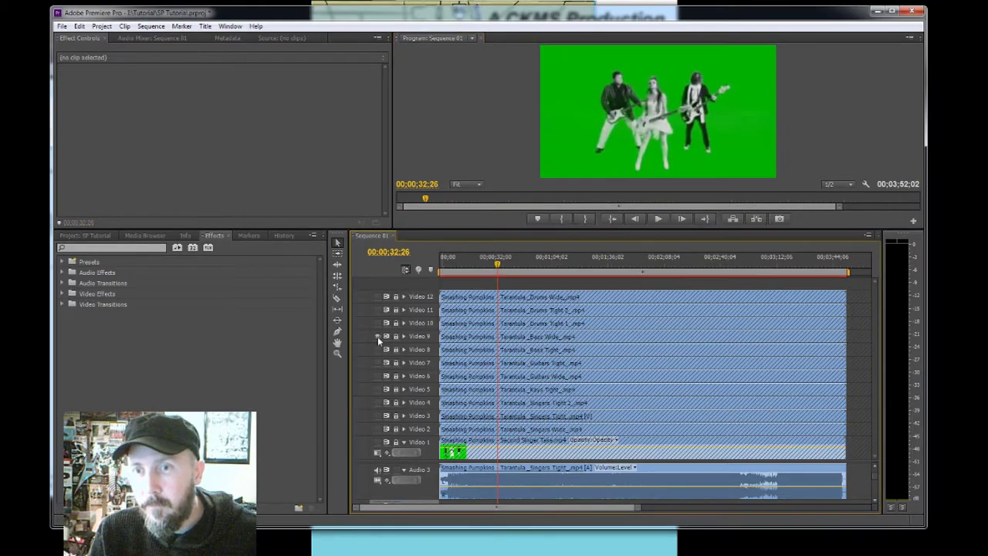
pyautogui.click(541, 349)
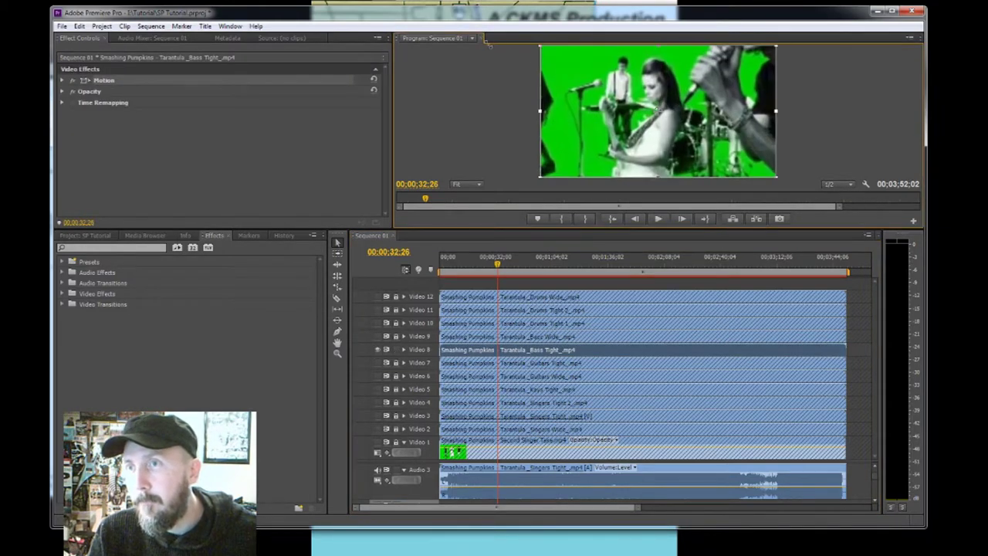
pyautogui.click(380, 363)
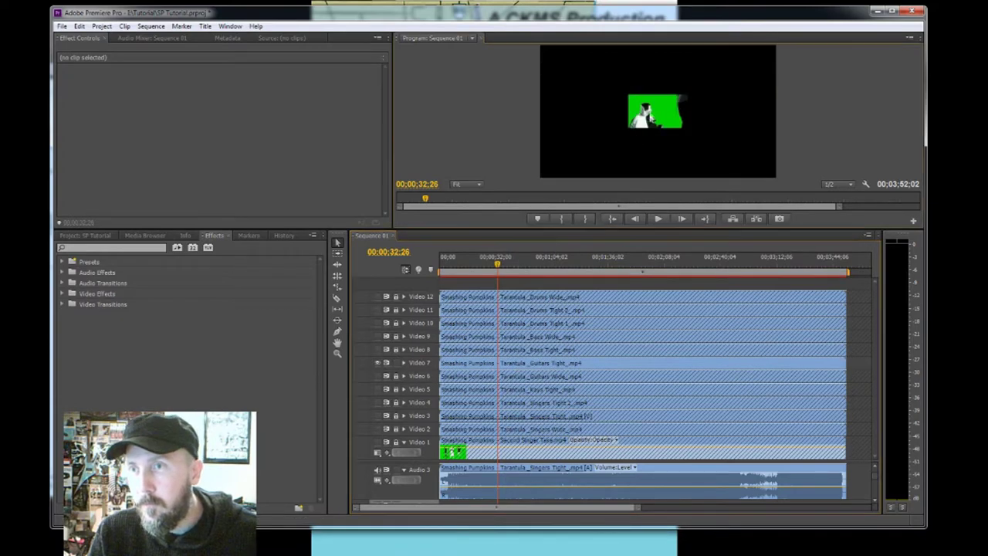
# Enlarge Guitars Tight, Guitars Wide, Keys Tight and Singers Tight 2 to full frame, hiding Video 7–4
pyautogui.click(399, 370)
pyautogui.click(386, 363)
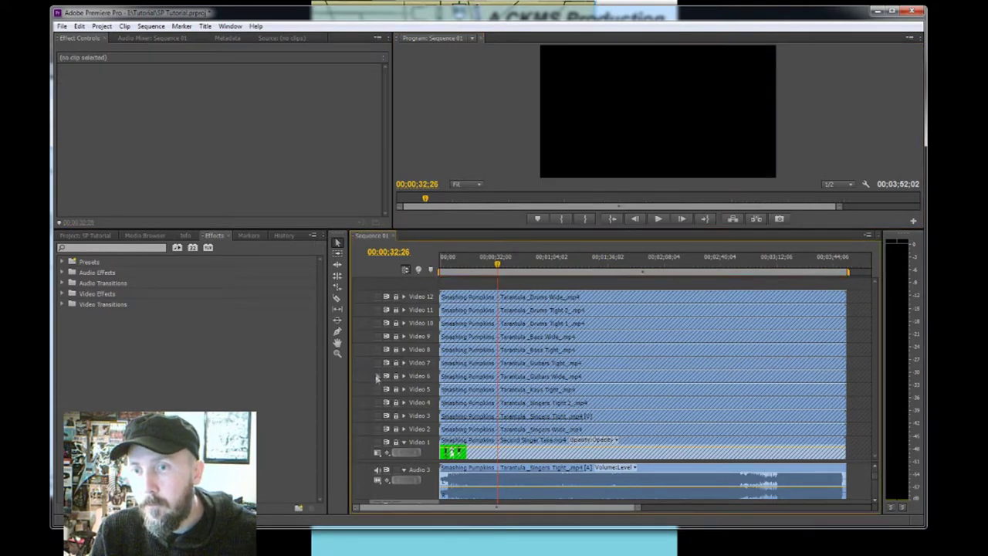
pyautogui.click(398, 376)
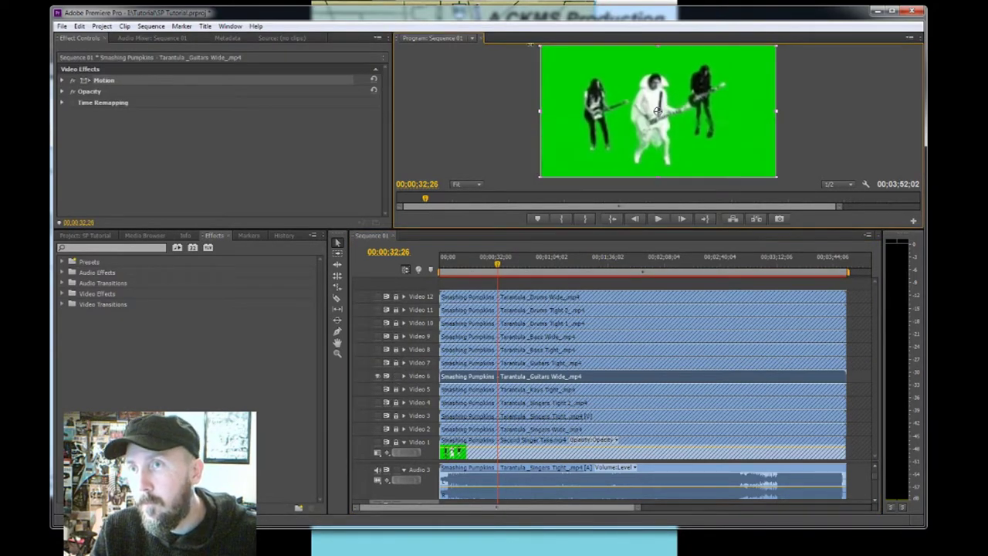
pyautogui.click(385, 376)
pyautogui.click(733, 128)
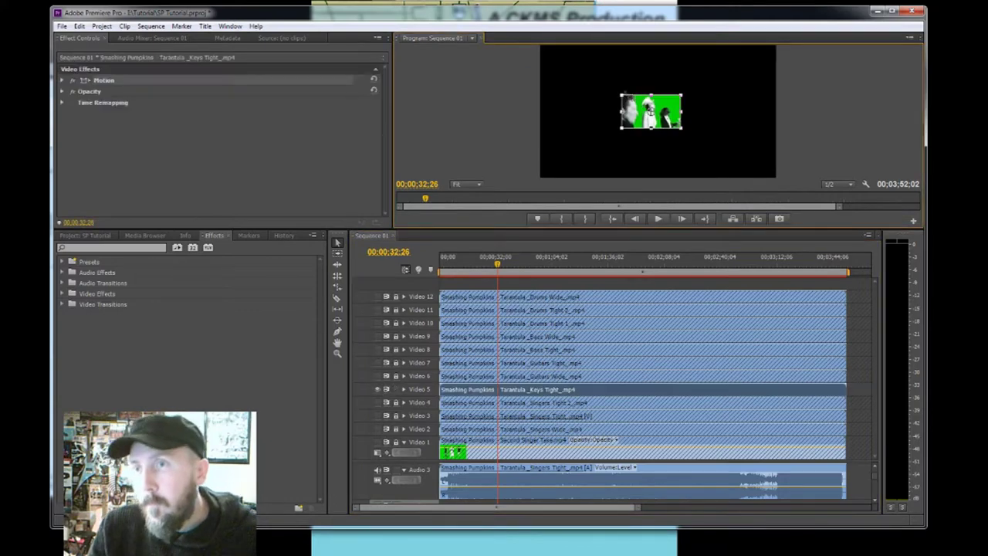
pyautogui.click(386, 389)
pyautogui.click(397, 405)
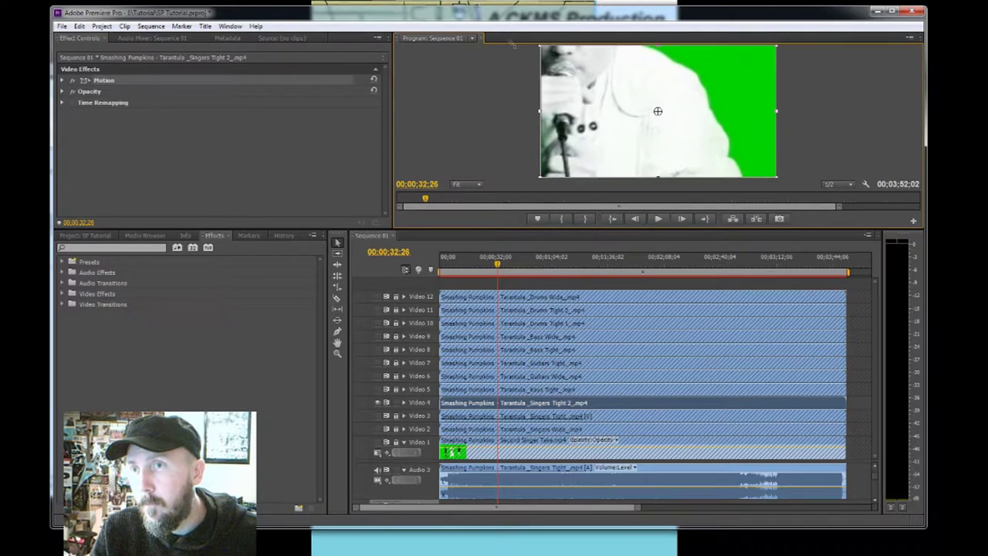
pyautogui.click(386, 402)
# Enlarge Singers Tight and Singers Wide to full frame, hiding Video 3, 2 and 1
pyautogui.click(397, 418)
pyautogui.click(657, 112)
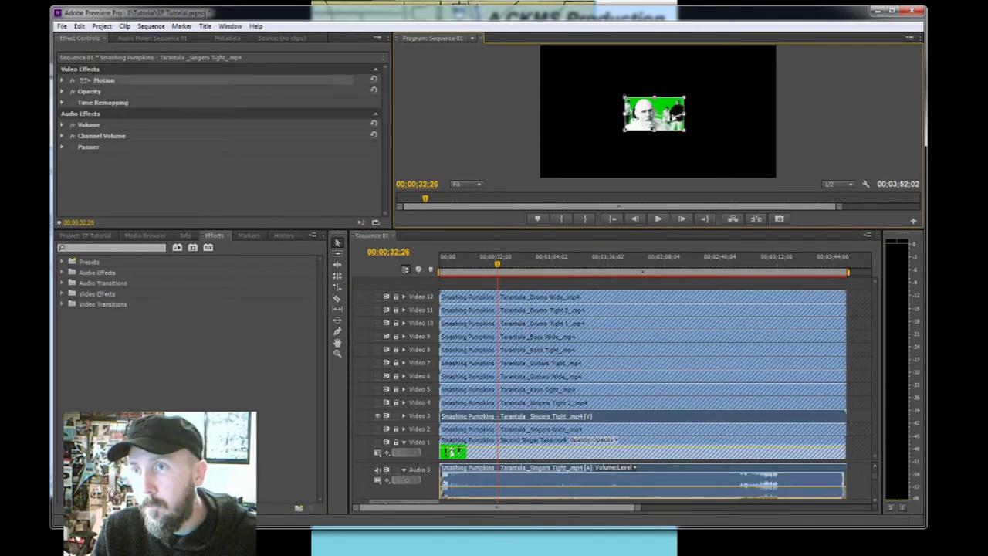
pyautogui.click(388, 417)
pyautogui.click(397, 430)
pyautogui.click(670, 127)
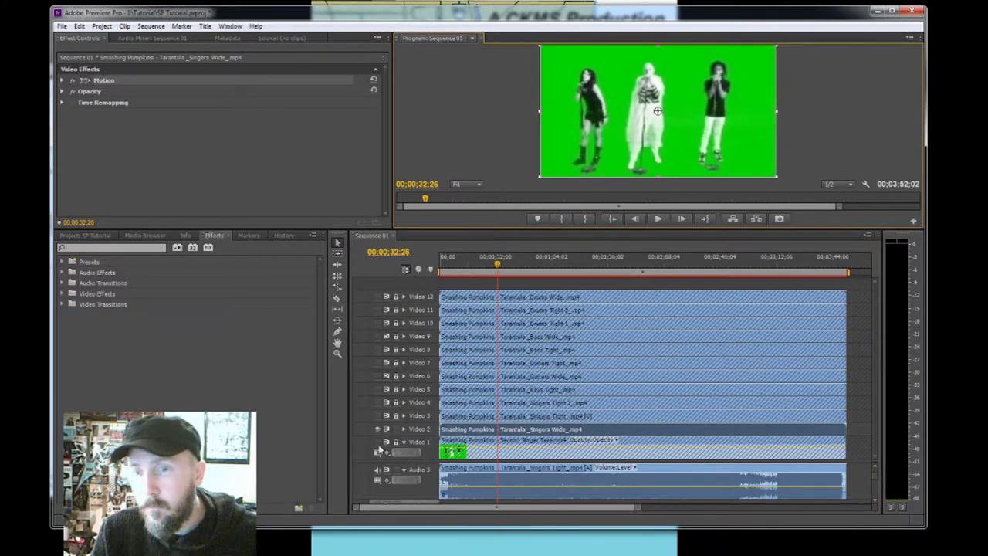
pyautogui.click(386, 429)
pyautogui.click(666, 110)
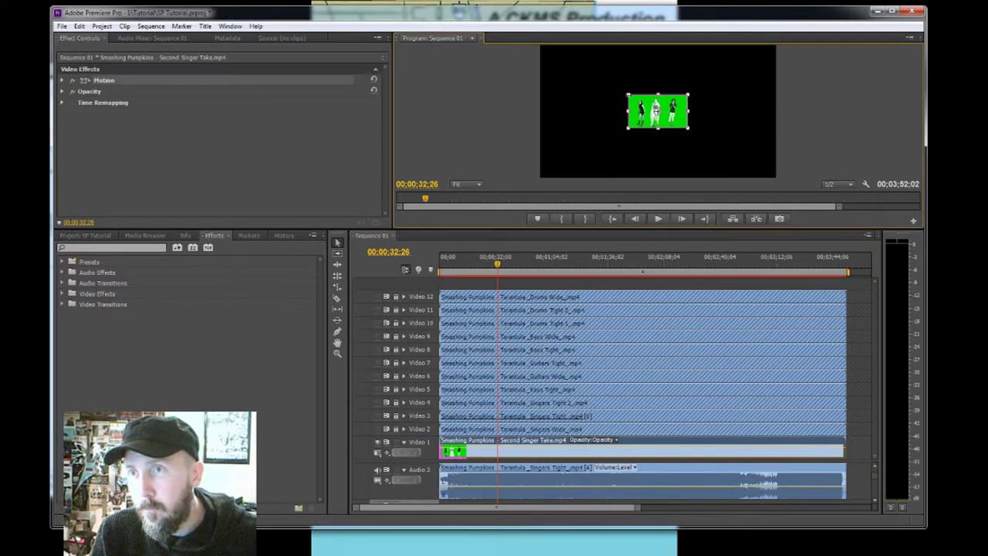
pyautogui.click(386, 442)
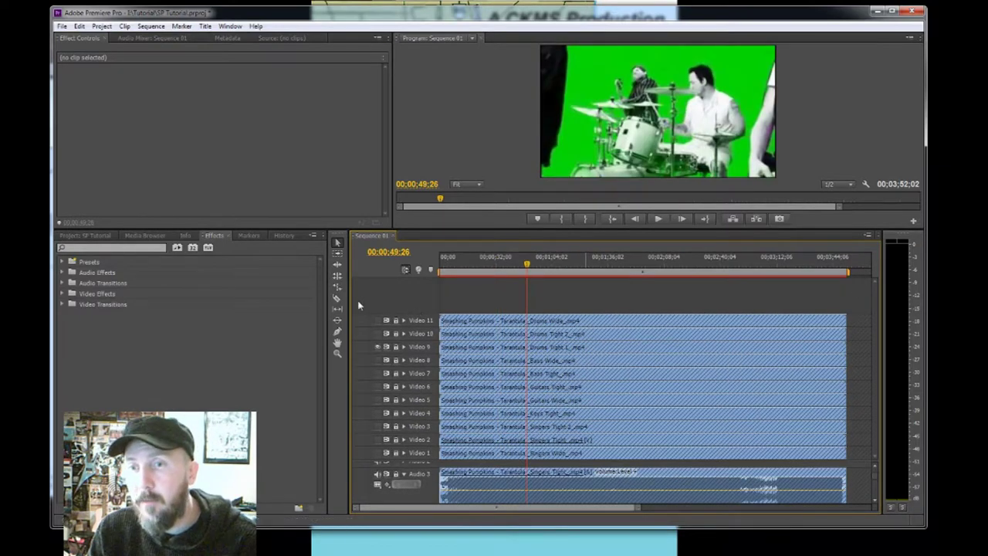
# Bring up the track header options to delete the Second Singer Take track
pyautogui.rightClick(391, 296)
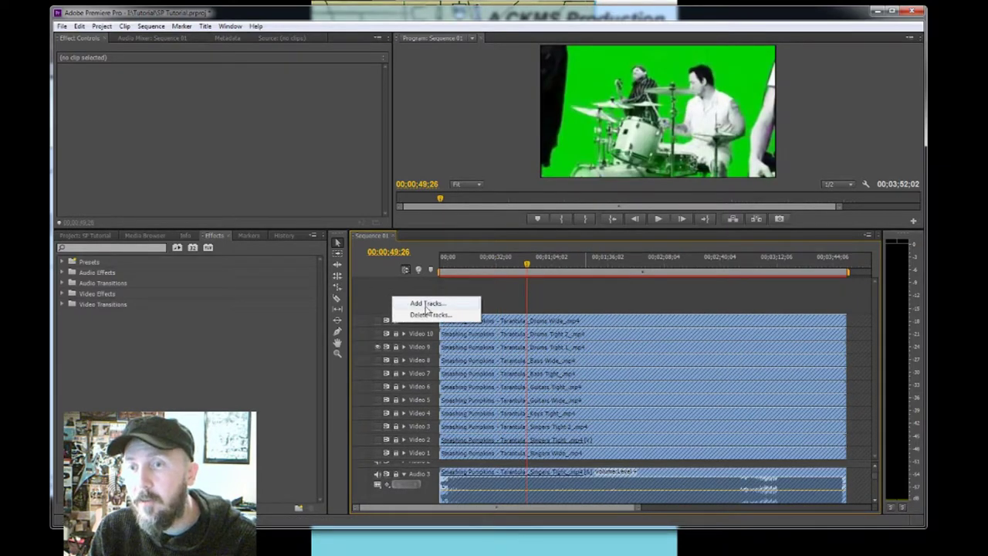
# Add one video track, Video 12, with 0 audio tracks
pyautogui.click(427, 303)
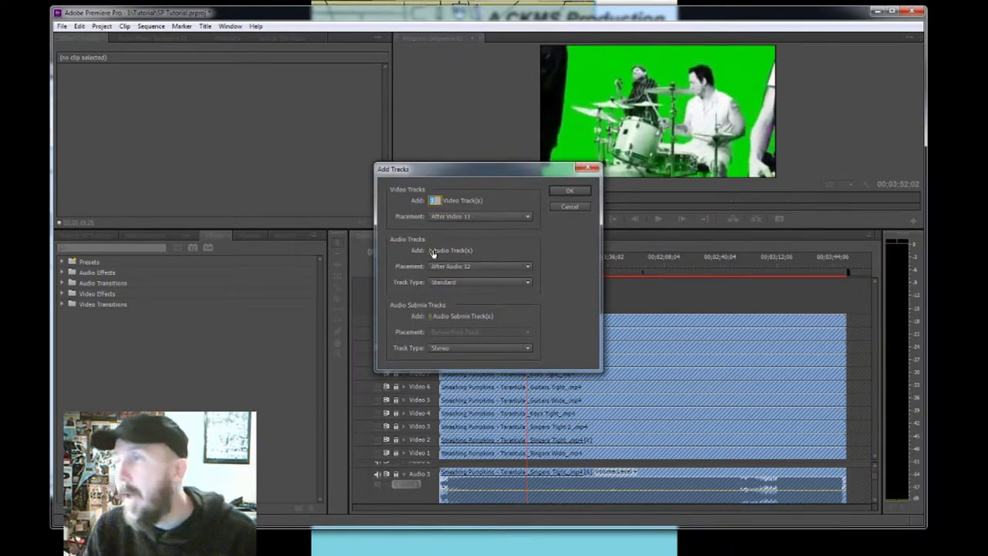
pyautogui.click(433, 250)
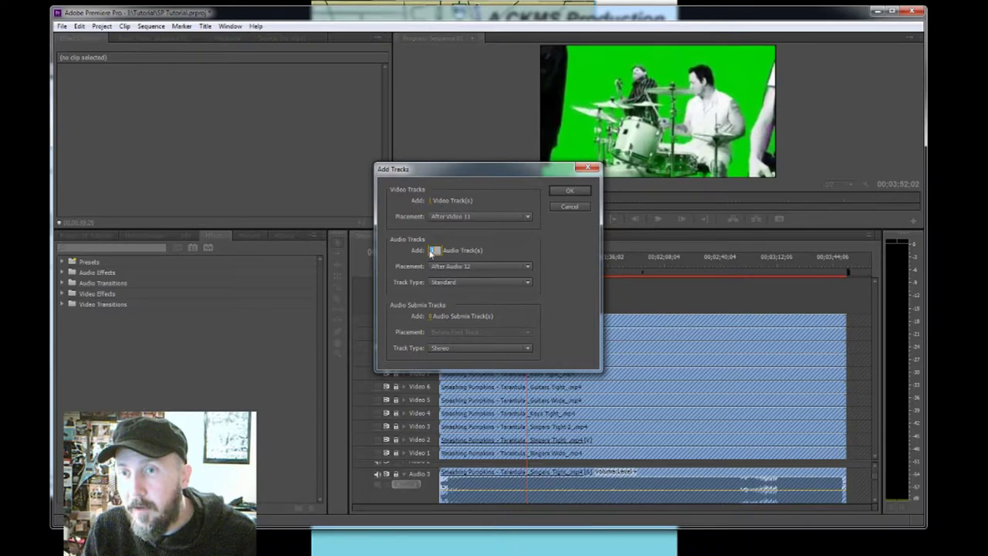
pyautogui.write('0')
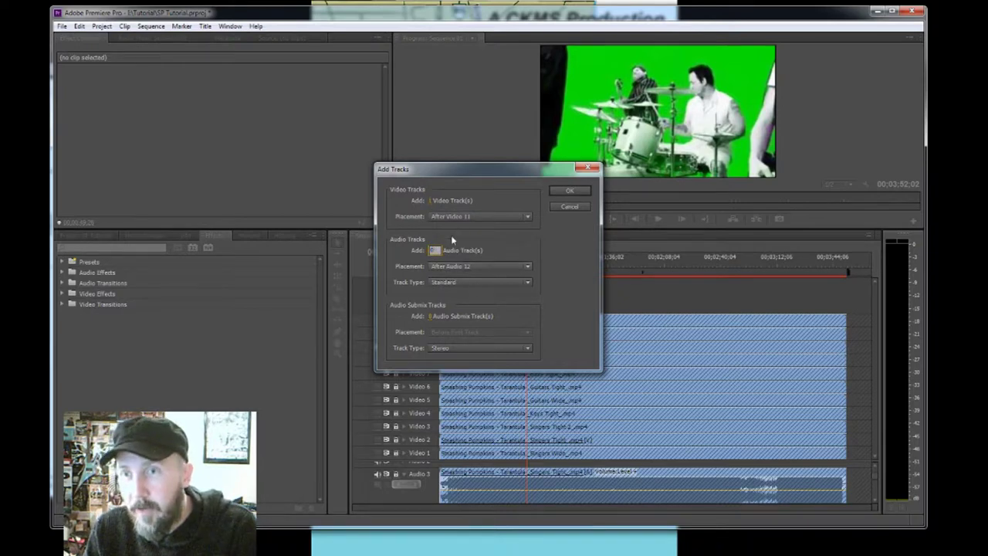
pyautogui.click(568, 192)
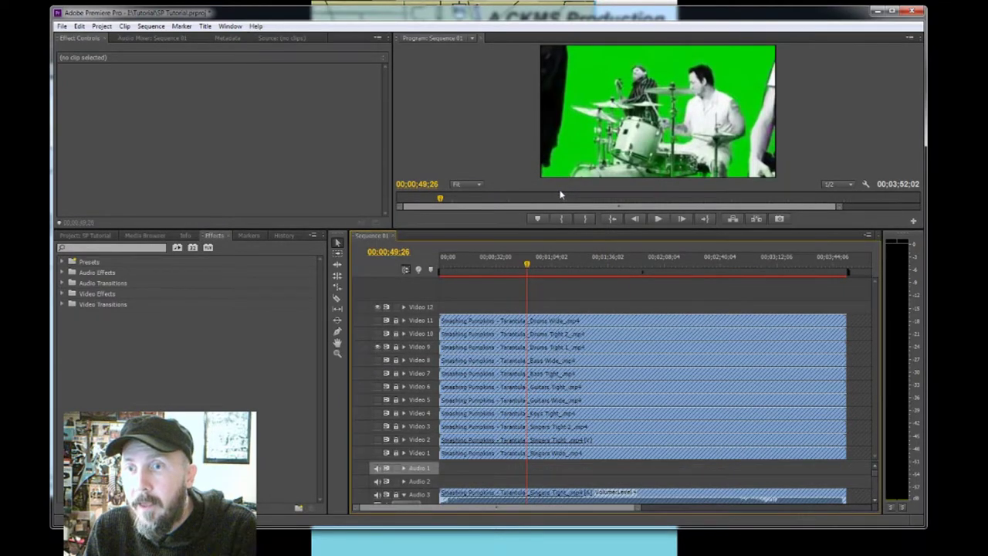
# Add a second video track, Video 13, again with 0 audio tracks
pyautogui.rightClick(419, 292)
pyautogui.click(446, 299)
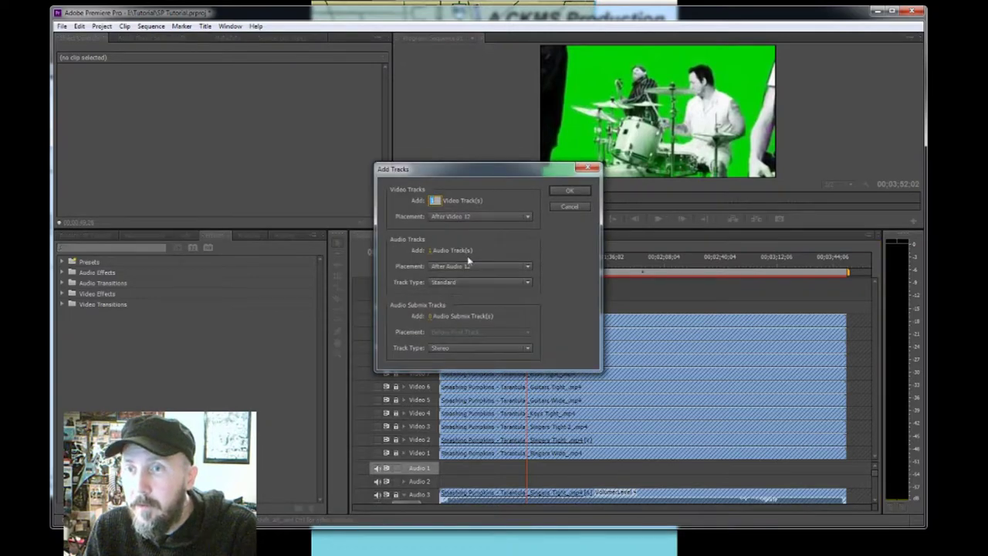
pyautogui.click(434, 250)
pyautogui.write('0')
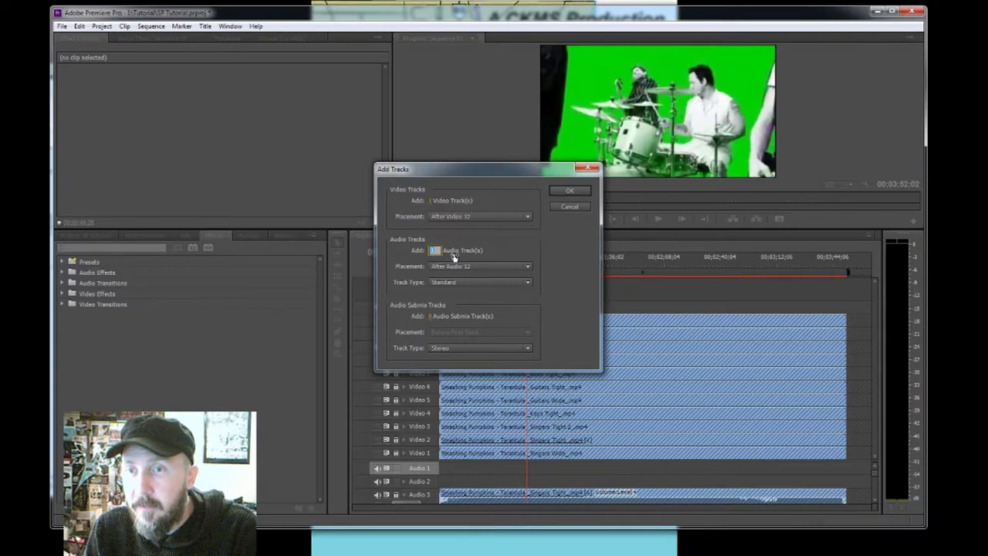
pyautogui.click(570, 193)
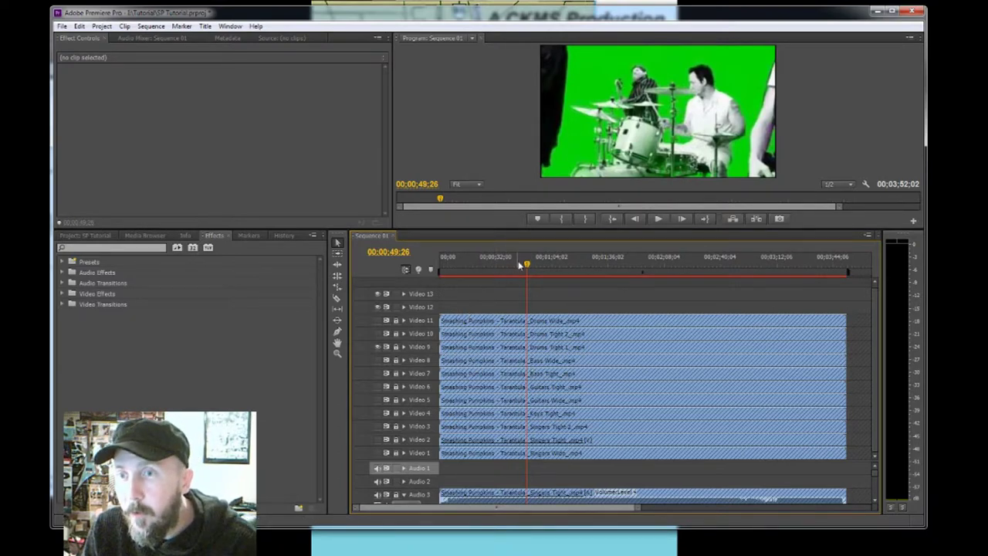
# Play Sequence 01 from its start, stopping at about 19 seconds
pyautogui.moveTo(527, 266); pyautogui.dragTo(414, 272)
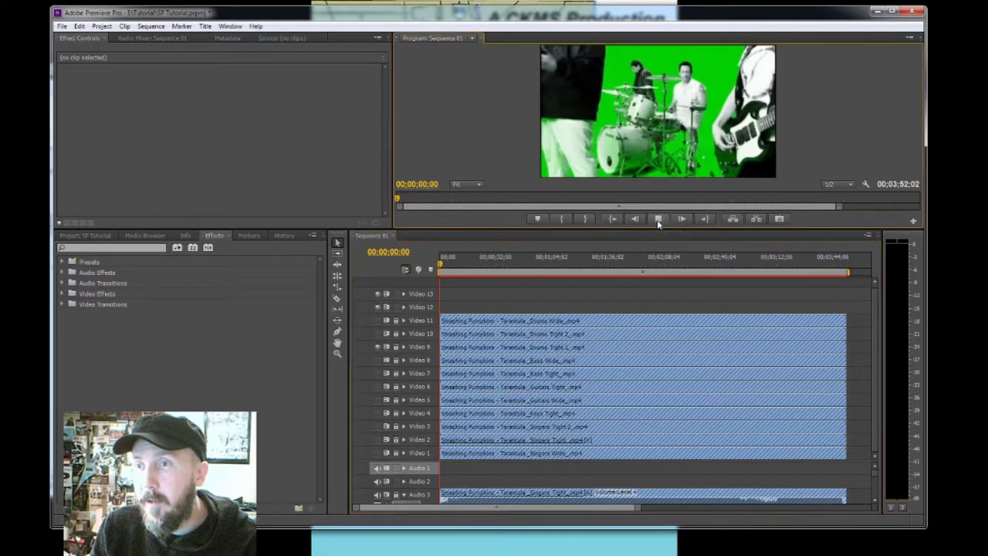
pyautogui.click(658, 220)
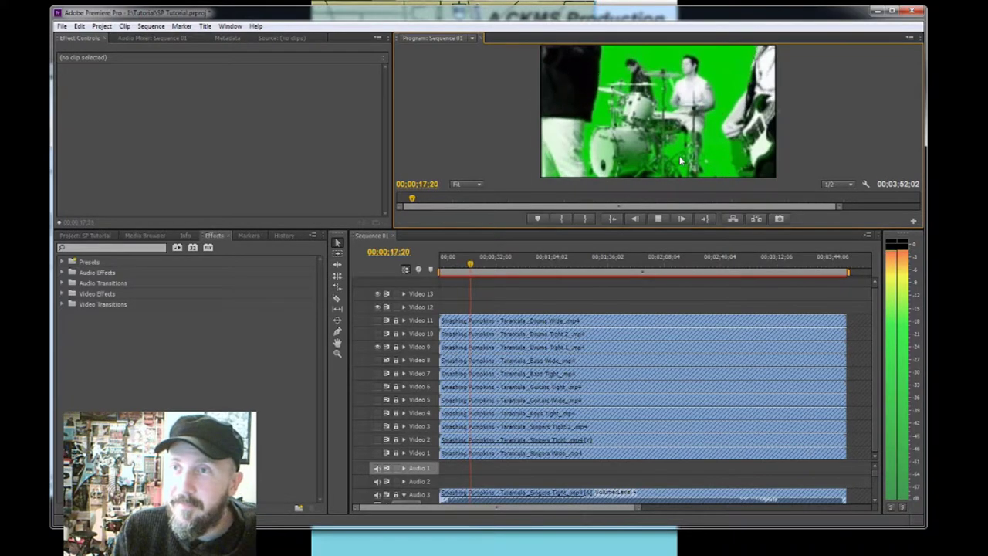
pyautogui.click(658, 219)
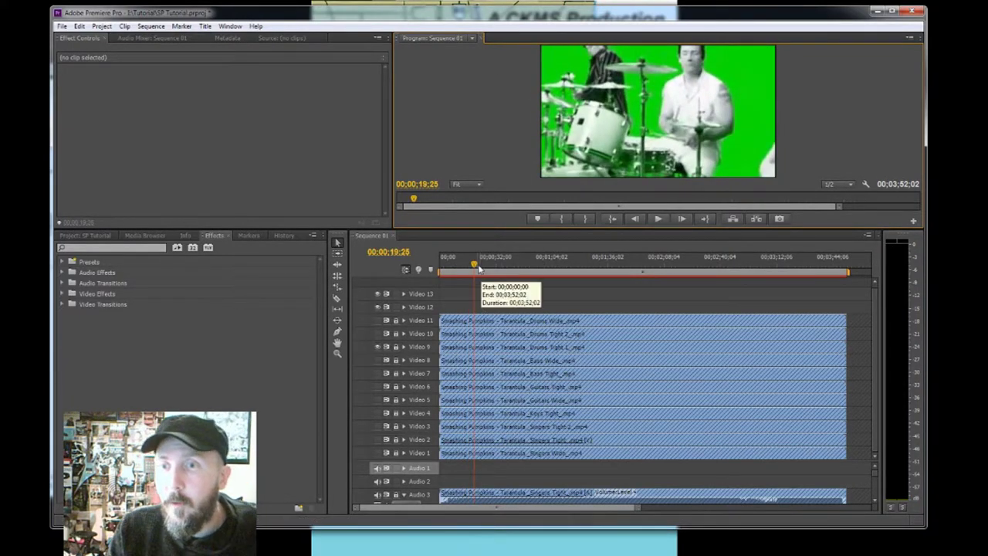
# Return the playhead to 00;00;15;20 and toggle the lock on Video 9
pyautogui.moveTo(475, 267); pyautogui.dragTo(468, 266)
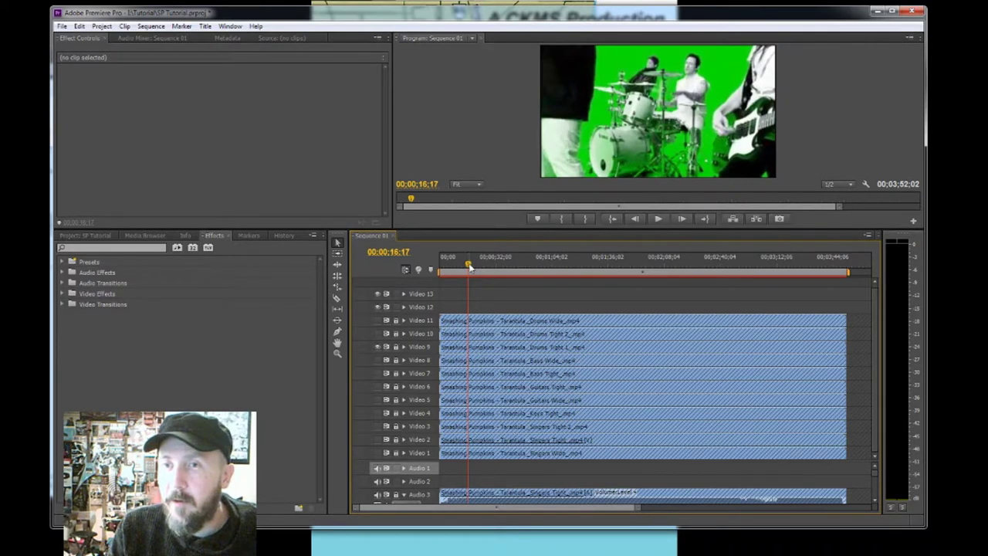
pyautogui.moveTo(469, 266); pyautogui.dragTo(467, 266)
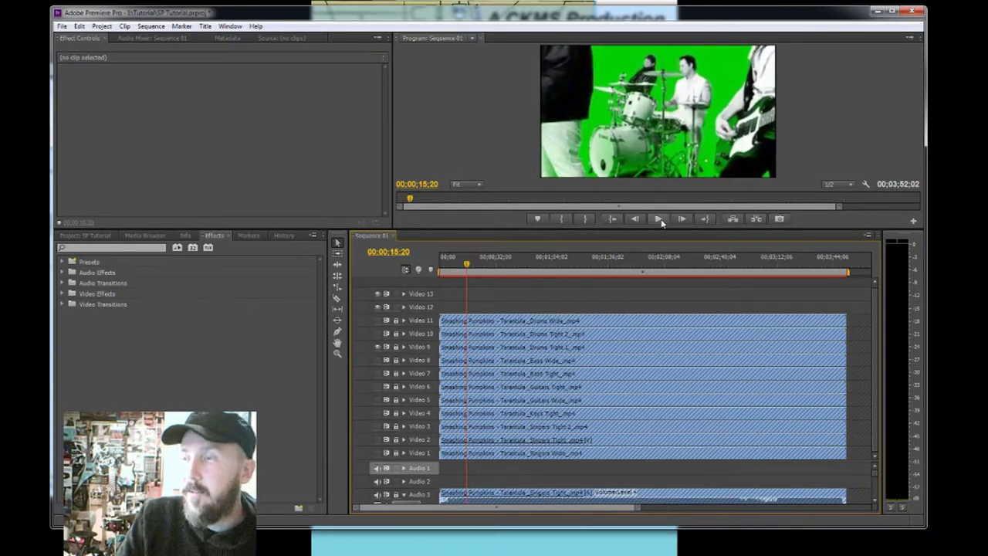
pyautogui.click(395, 347)
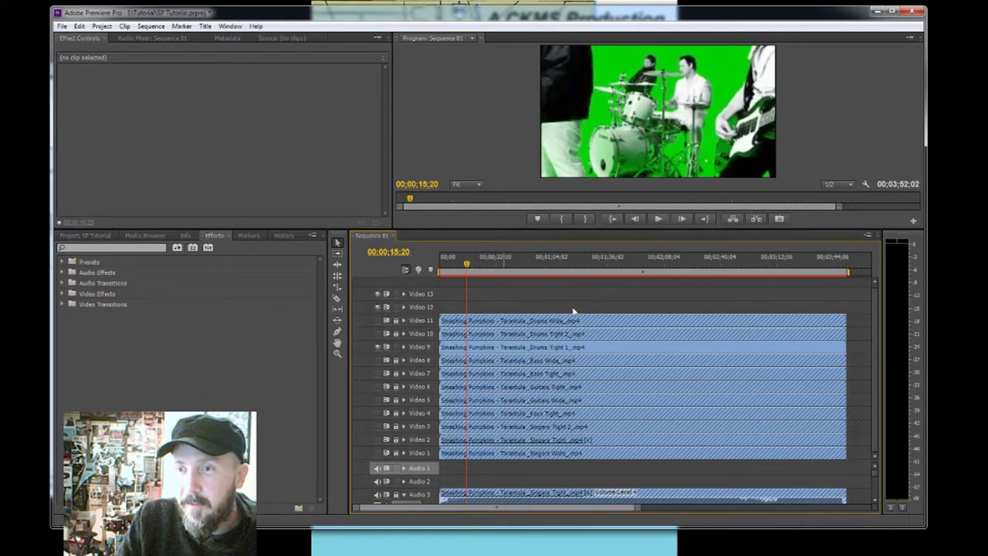
# Scrub the playhead back to about 00;00;14;23 and zoom the timeline in
pyautogui.click(659, 220)
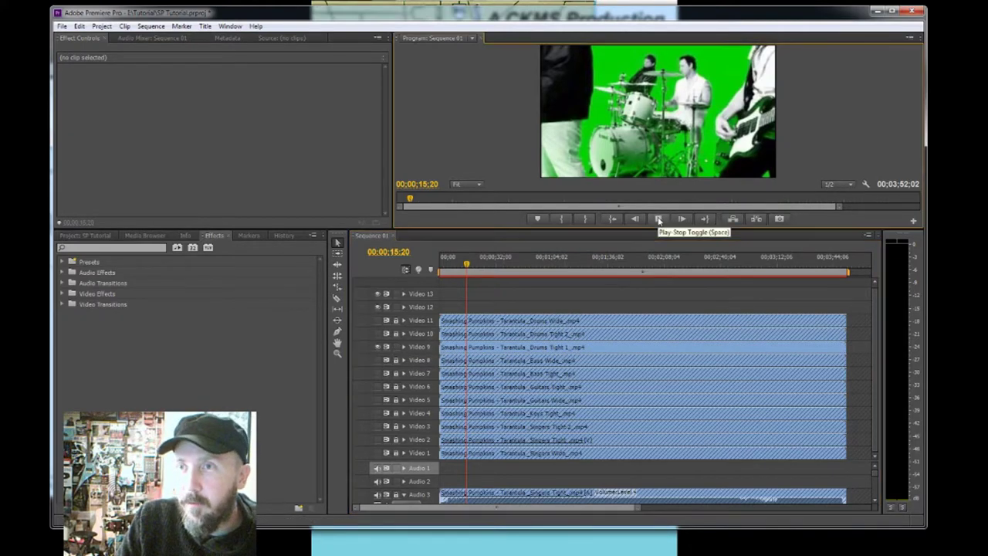
pyautogui.click(658, 220)
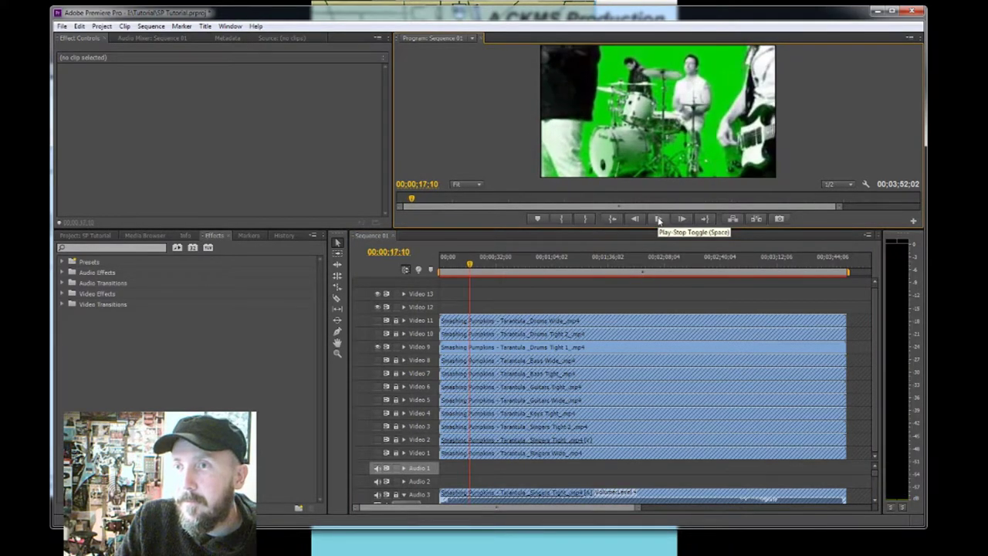
pyautogui.click(469, 266)
pyautogui.moveTo(470, 267); pyautogui.dragTo(464, 266)
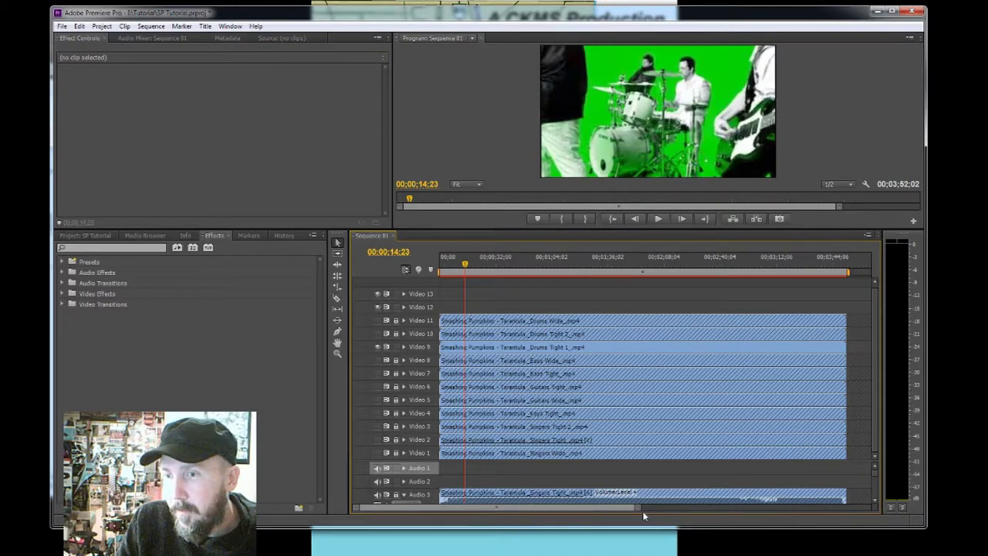
pyautogui.moveTo(640, 511); pyautogui.dragTo(625, 514)
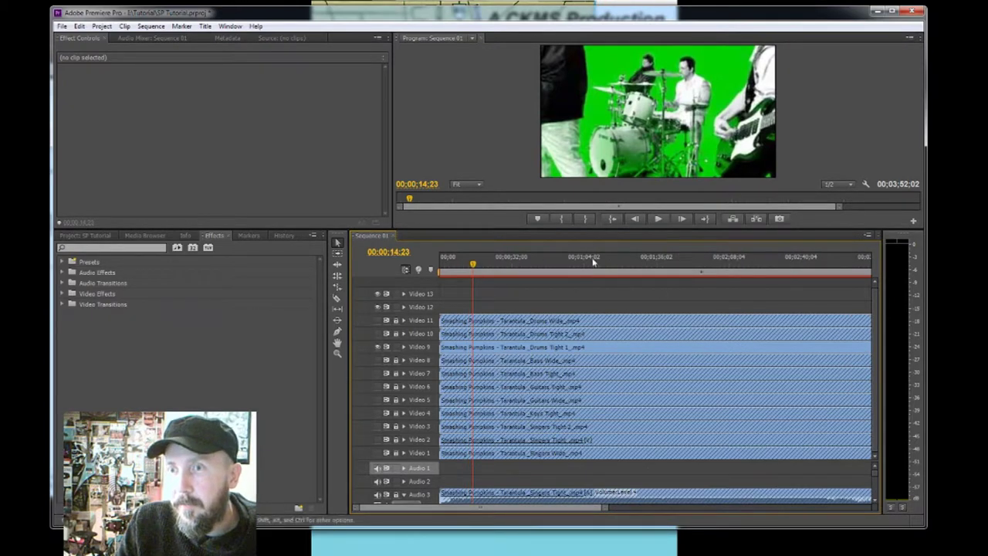
# Razor-cut the Drums Tight 1 clip on Video 9 at the playhead and play back the cut
pyautogui.click(338, 297)
pyautogui.click(477, 347)
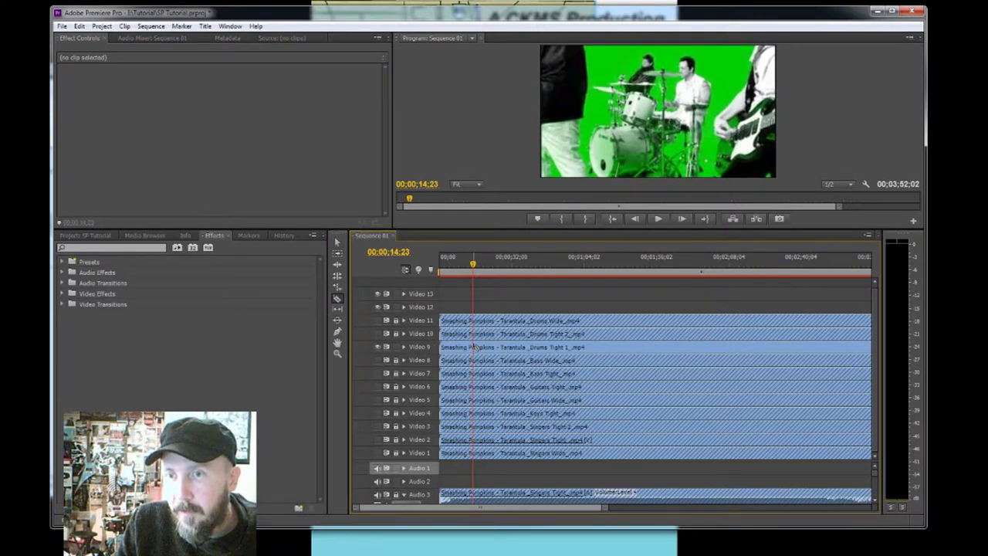
pyautogui.click(658, 220)
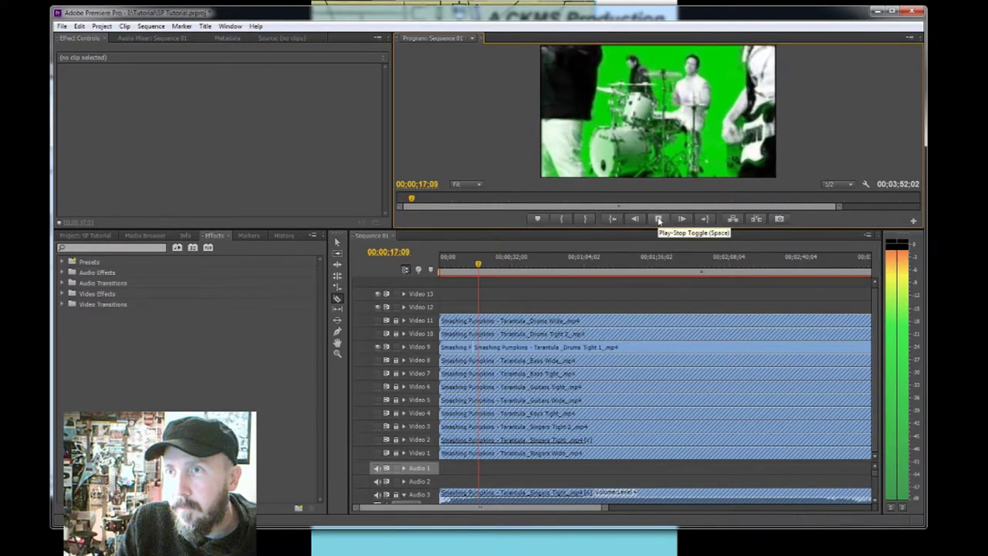
pyautogui.click(658, 219)
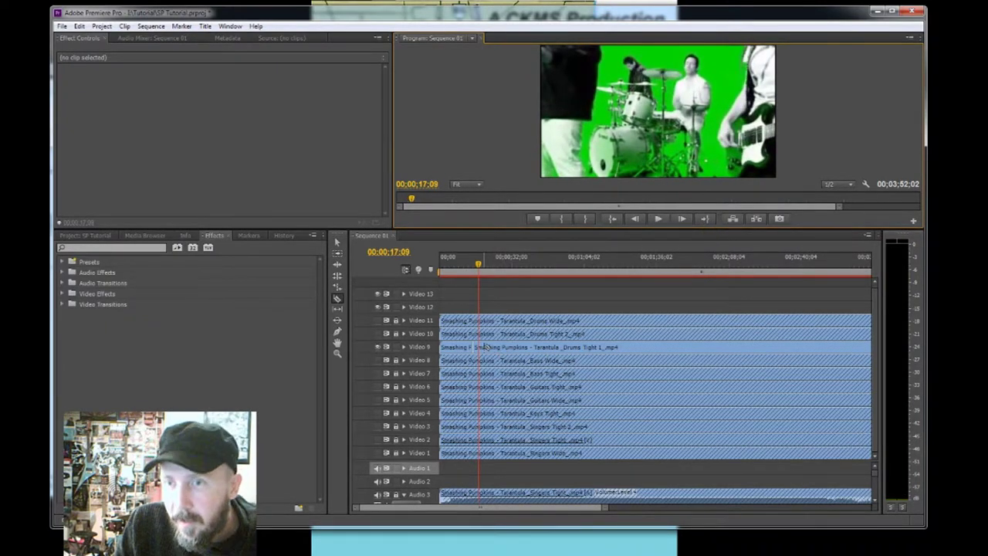
pyautogui.click(479, 346)
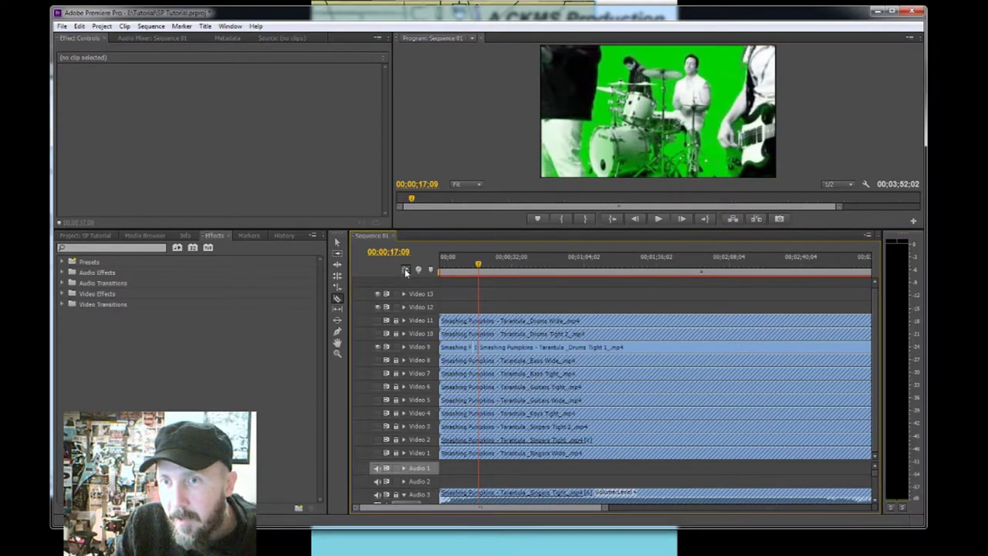
# Drag the short cut Drums Tight 1 piece from Video 9 onto Video 13
pyautogui.click(336, 242)
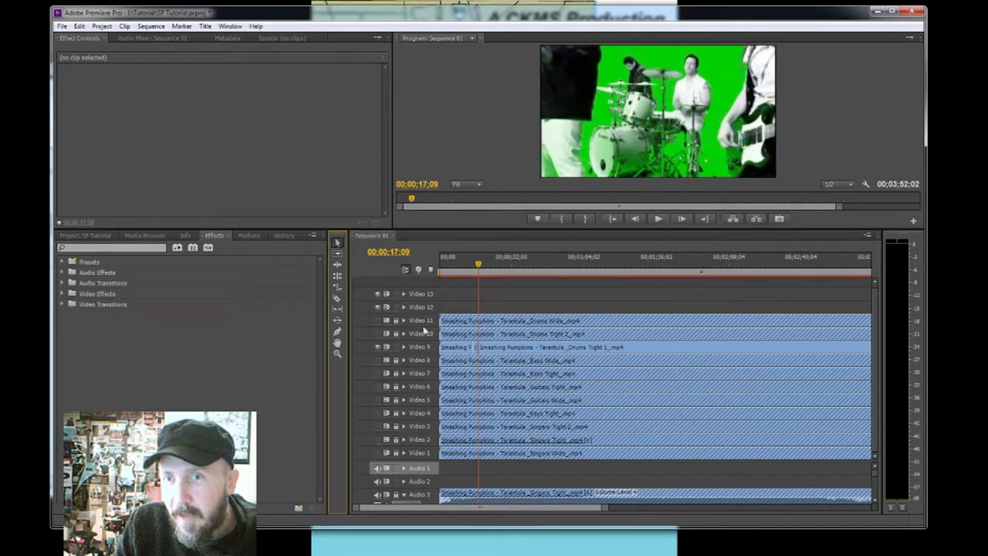
pyautogui.moveTo(474, 346); pyautogui.dragTo(479, 305)
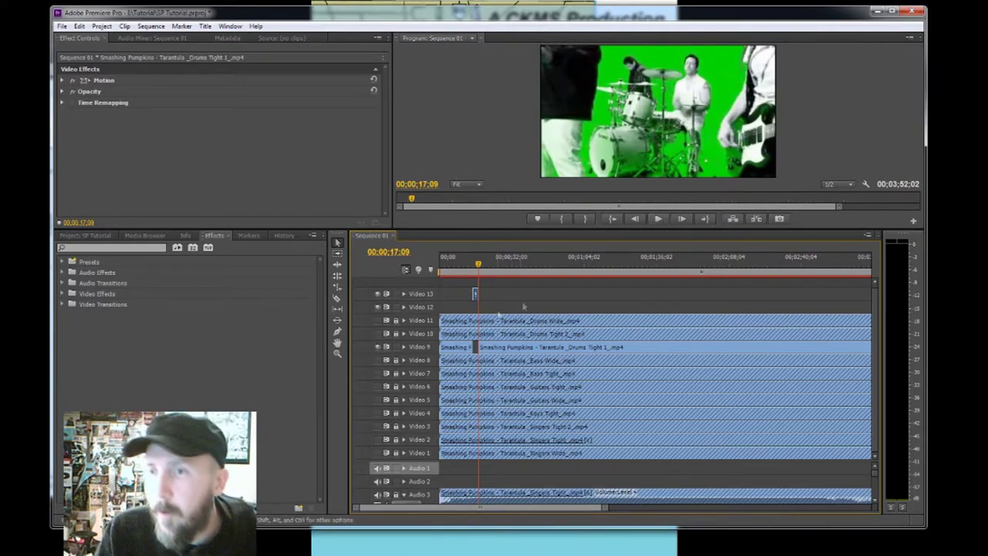
pyautogui.rightClick(423, 298)
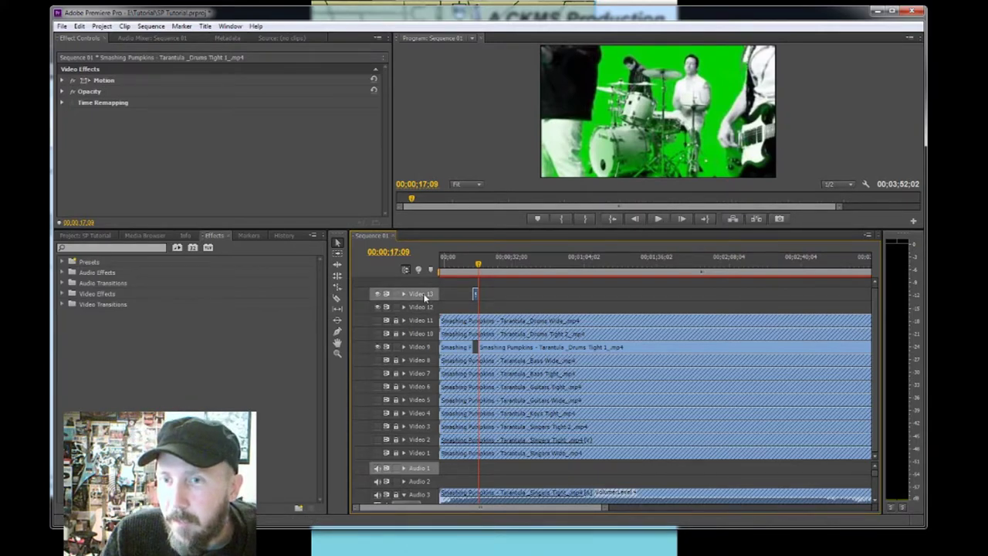
# Rename the Video 13 track header to 'Keeper' and resume playback
pyautogui.click(451, 306)
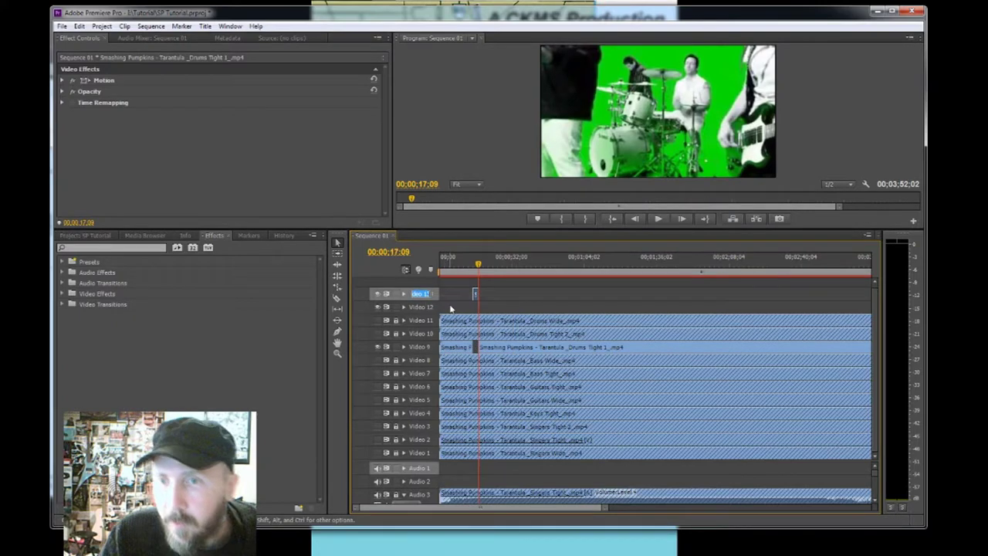
pyautogui.write('Keye')
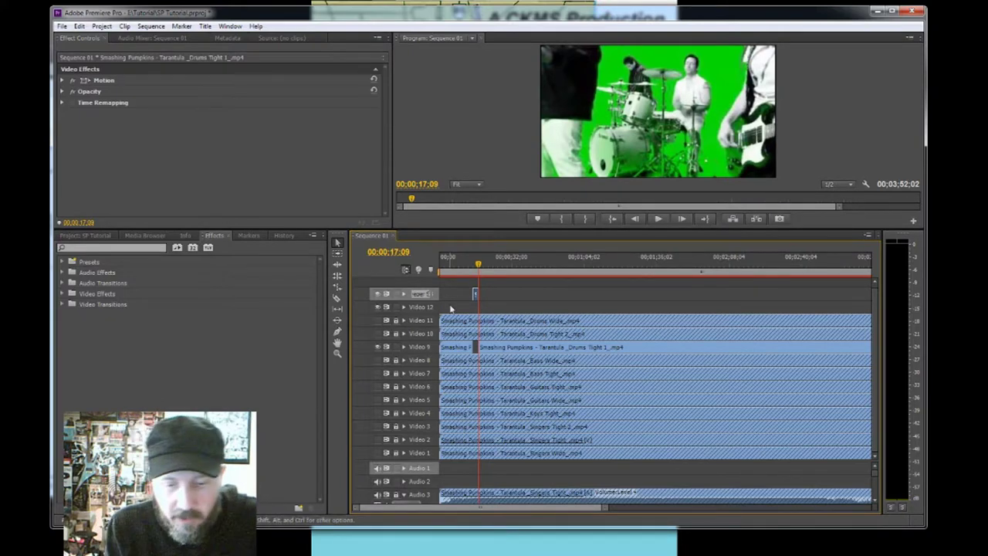
pyautogui.click(451, 308)
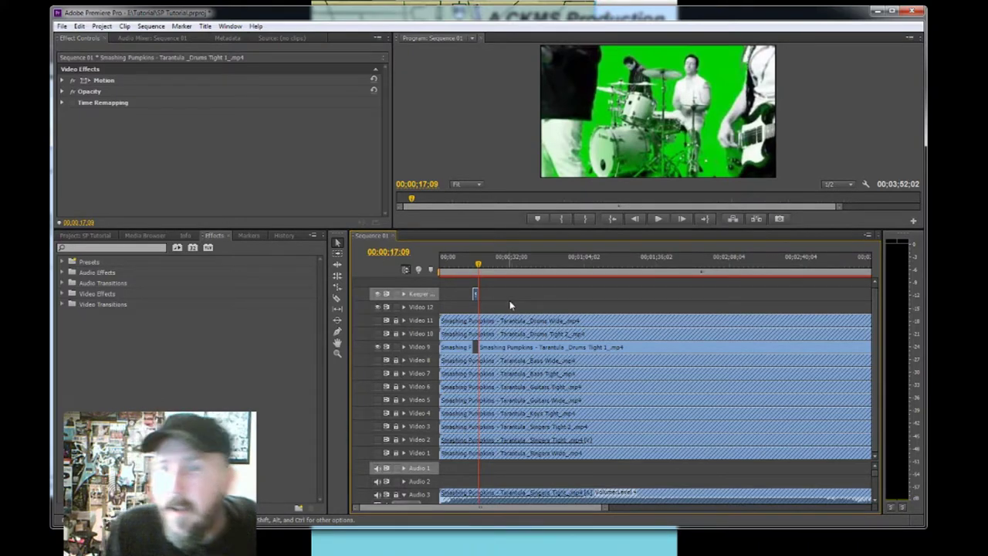
pyautogui.click(657, 219)
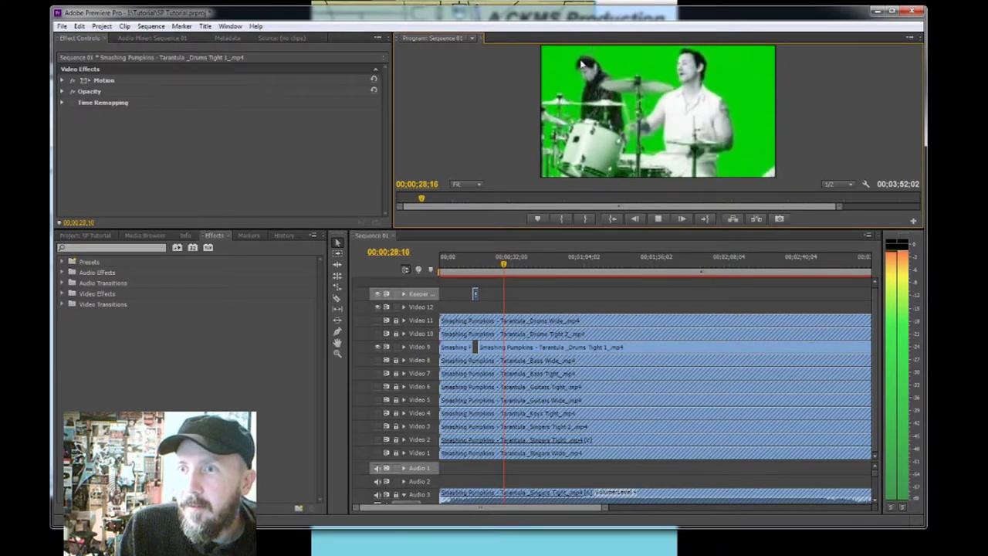
# Razor-cut the Video 9 drums clip at 00;00;26;18 and 00;00;29;29
pyautogui.click(658, 218)
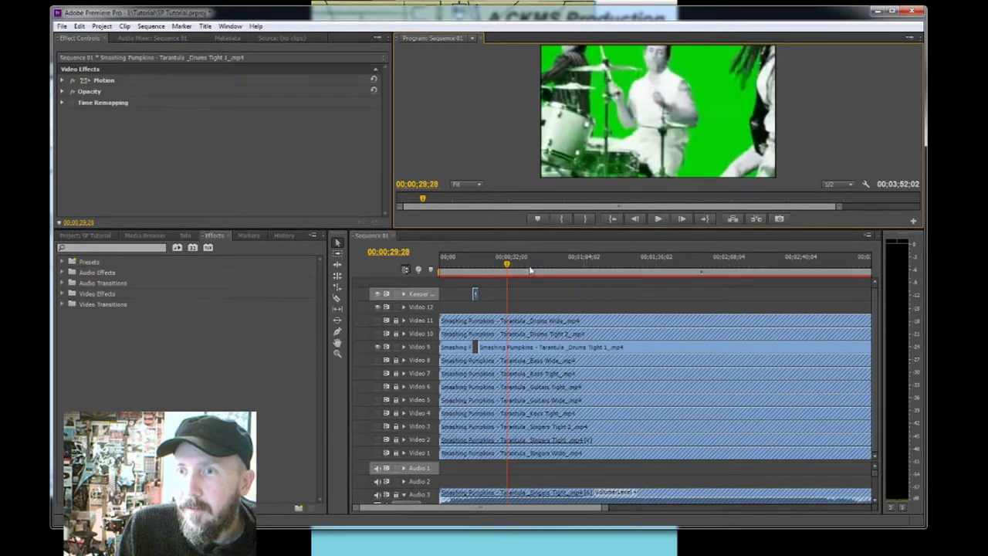
pyautogui.moveTo(507, 266); pyautogui.dragTo(496, 268)
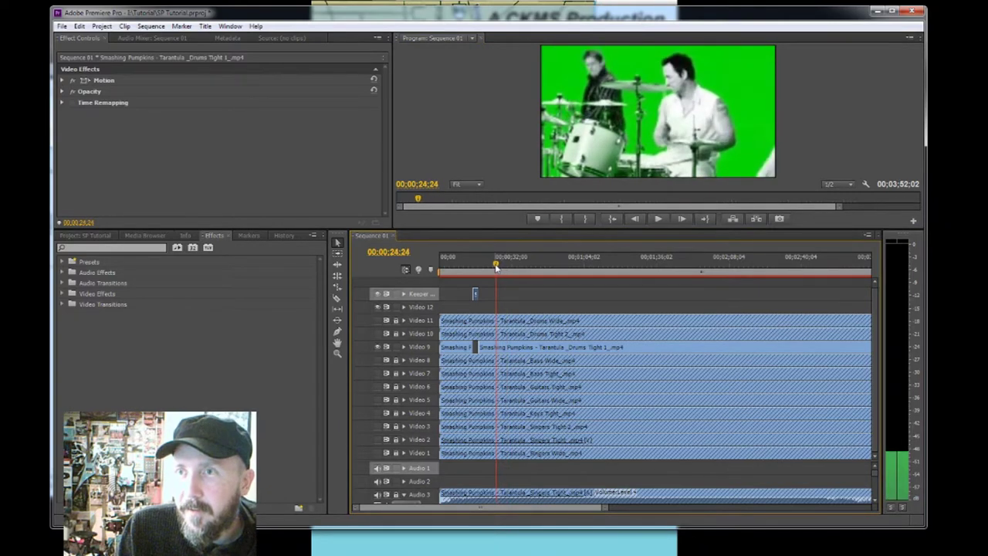
pyautogui.click(658, 219)
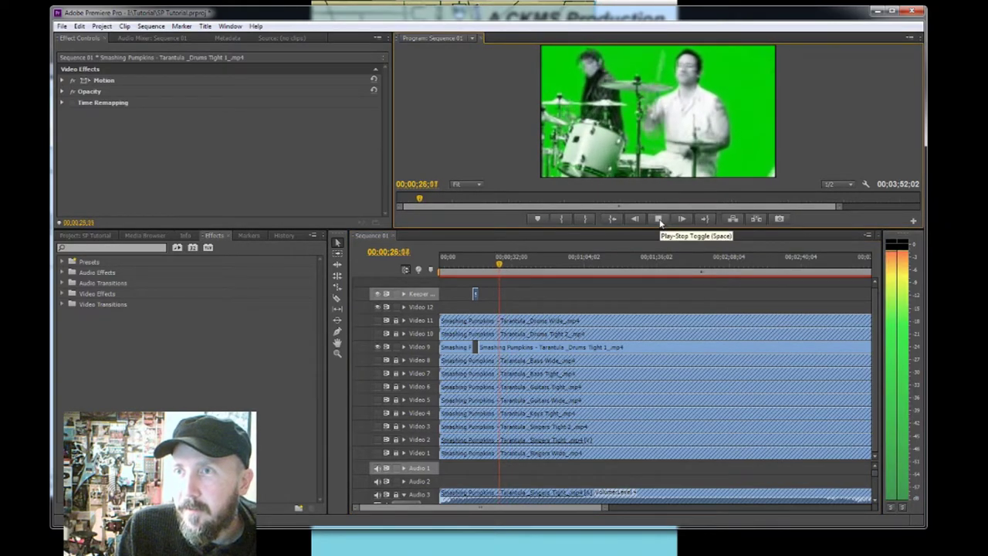
pyautogui.click(658, 219)
pyautogui.click(338, 297)
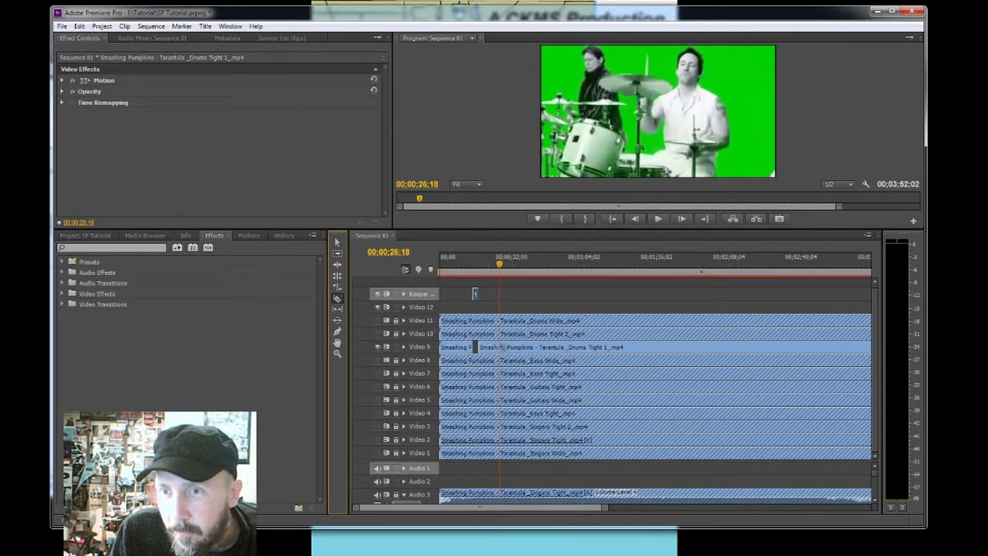
pyautogui.click(501, 346)
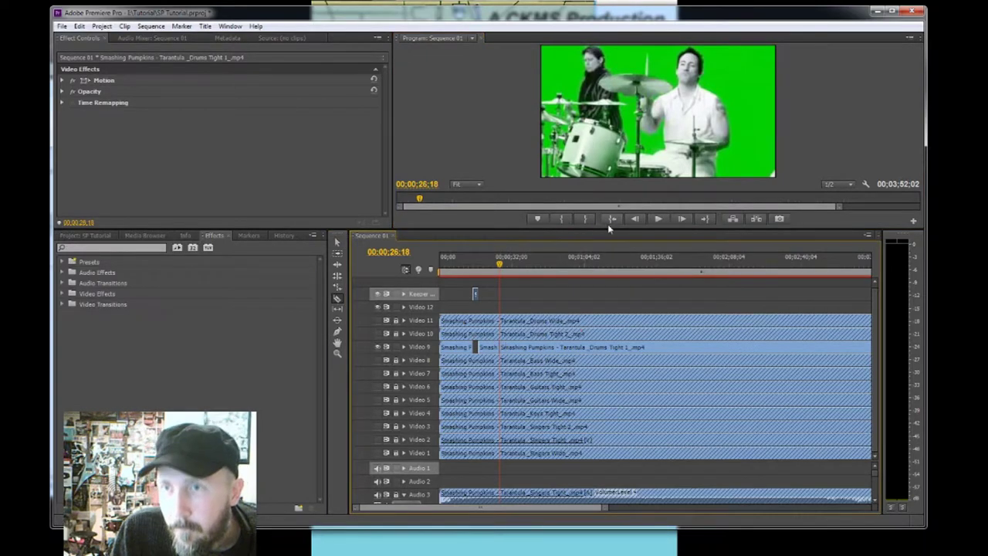
pyautogui.click(659, 219)
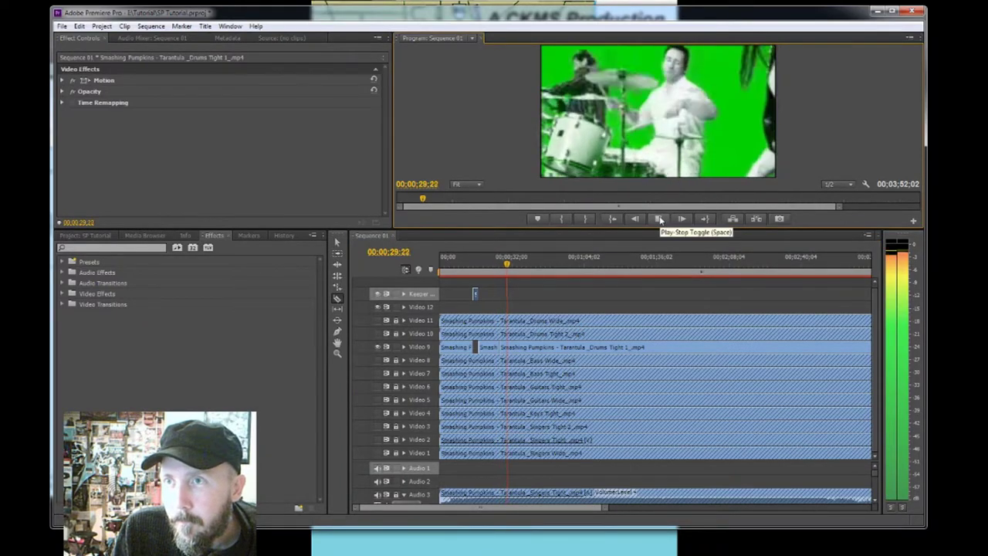
pyautogui.click(659, 220)
pyautogui.click(508, 348)
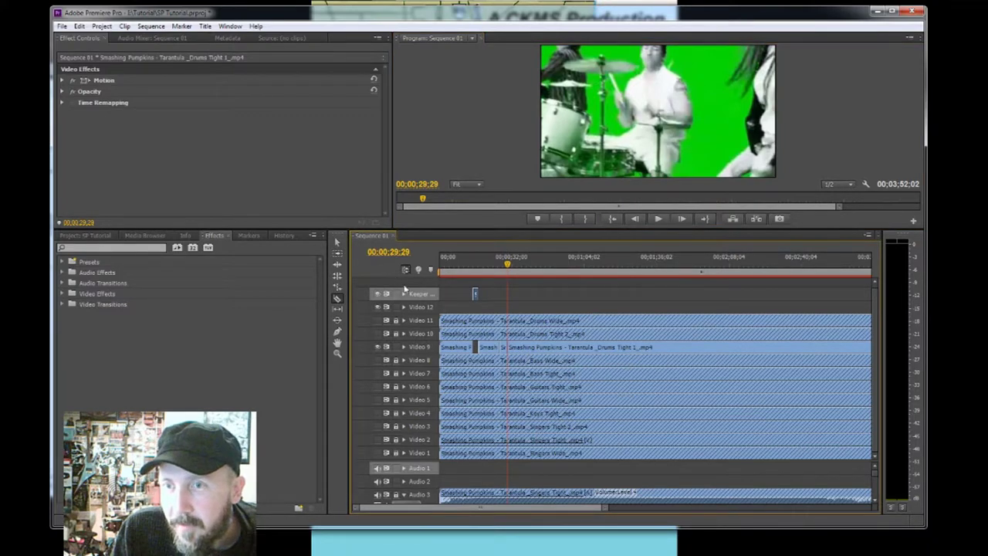
# Move the cut drums piece onto the Keeper track and play on to 00;00;39;13
pyautogui.click(336, 242)
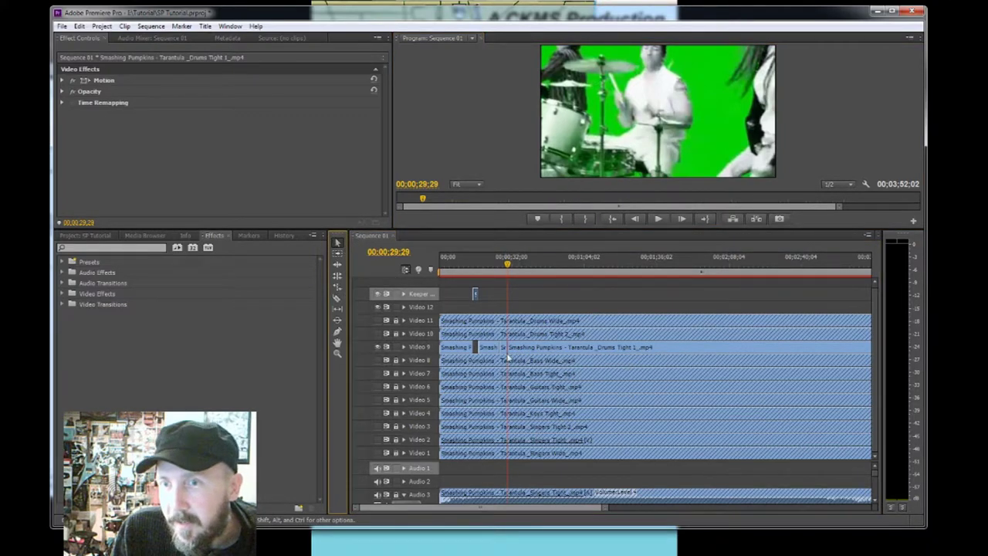
pyautogui.moveTo(503, 348); pyautogui.dragTo(506, 298)
pyautogui.click(660, 218)
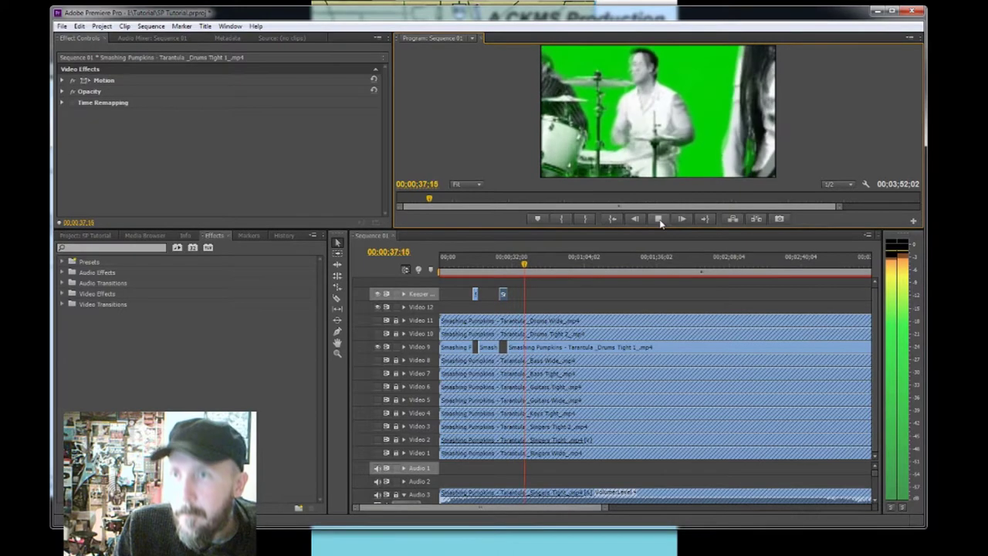
pyautogui.click(659, 219)
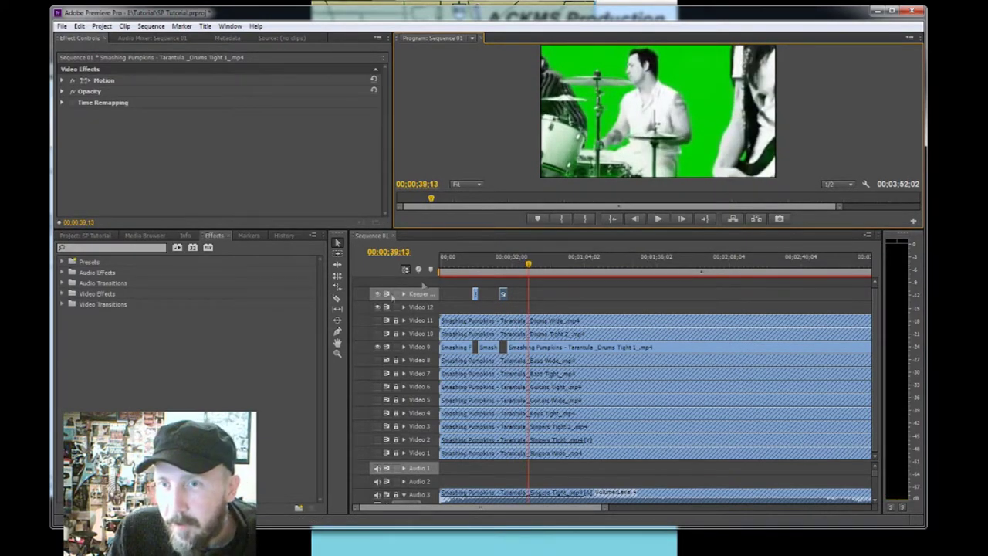
# Razor-cut the Video 9 drums clip at 00;00;39;13 and play from the cut
pyautogui.click(338, 300)
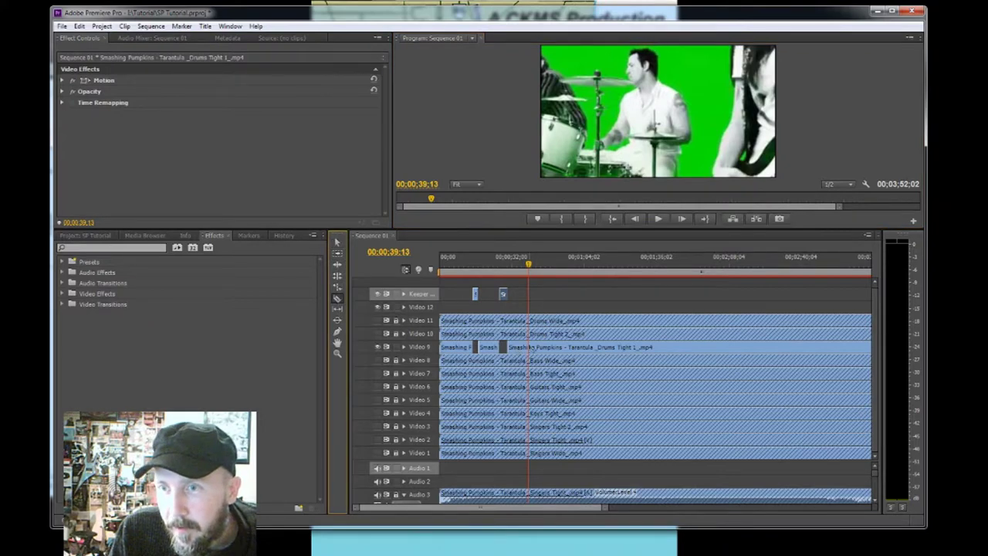
pyautogui.click(530, 347)
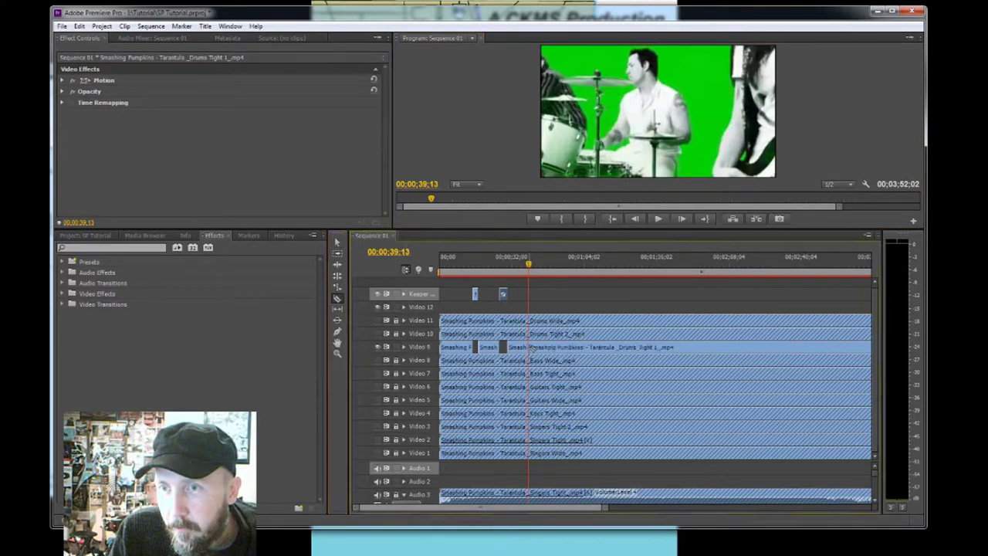
pyautogui.click(658, 219)
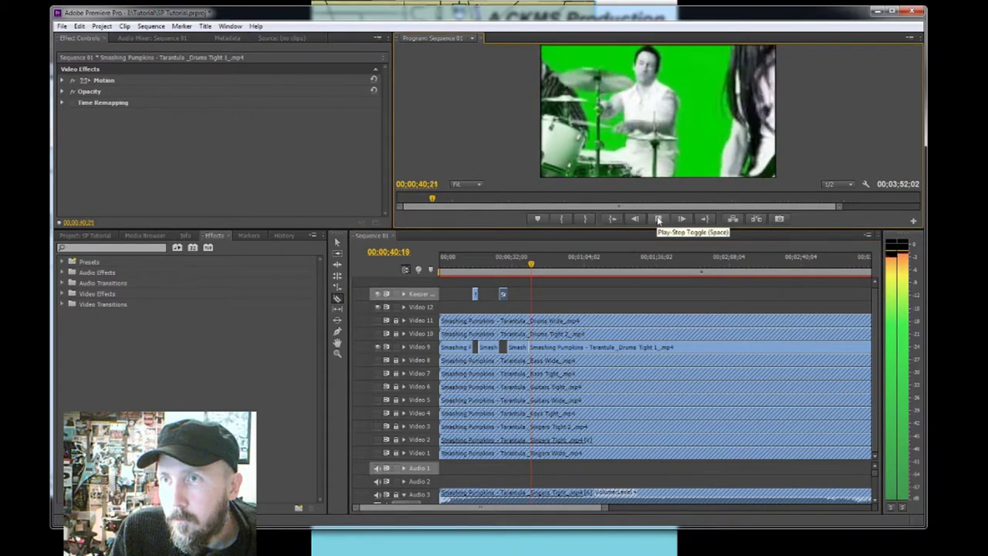
pyautogui.click(658, 219)
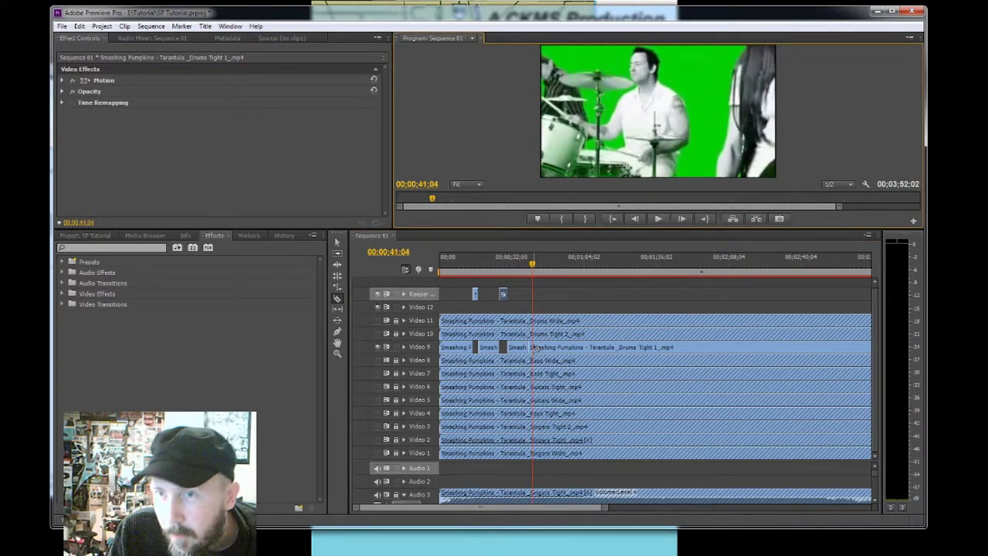
pyautogui.click(537, 347)
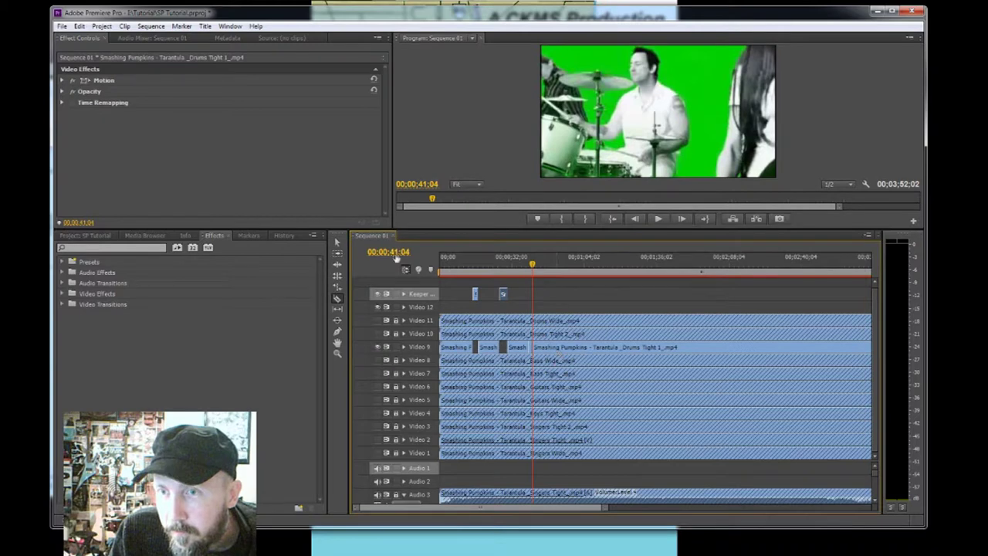
# Drag the cut drums piece onto the Keeper track and return the playhead to 11 seconds
pyautogui.click(336, 242)
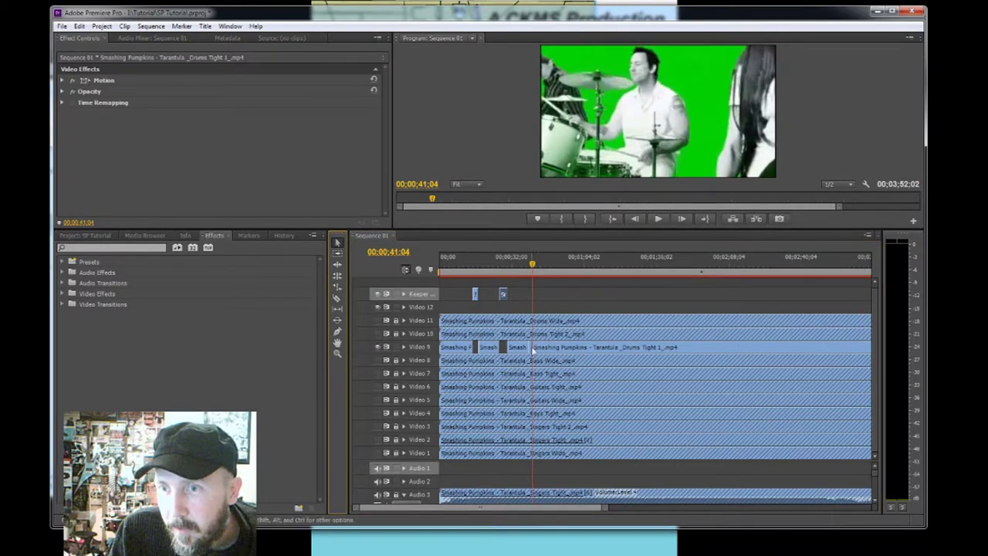
pyautogui.moveTo(539, 347); pyautogui.dragTo(529, 295)
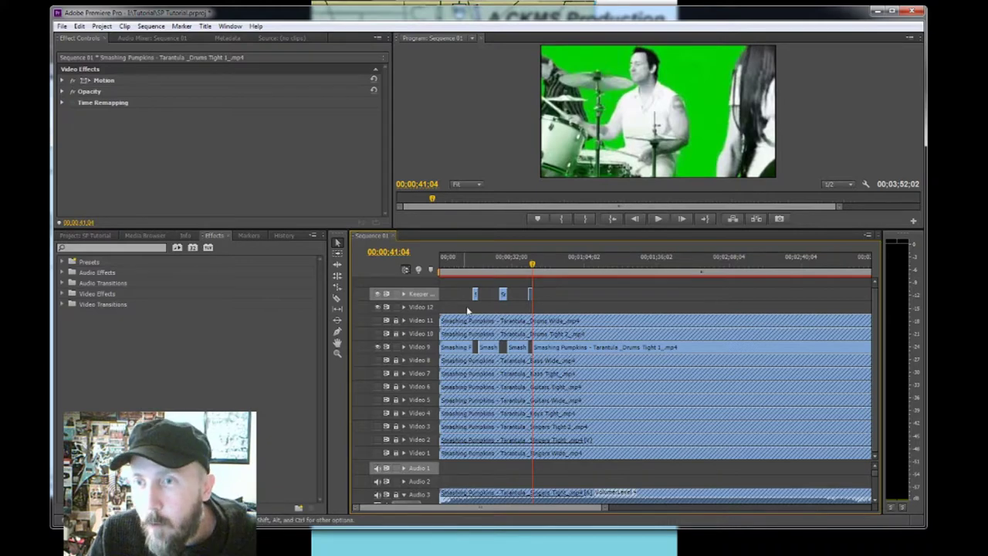
pyautogui.click(465, 266)
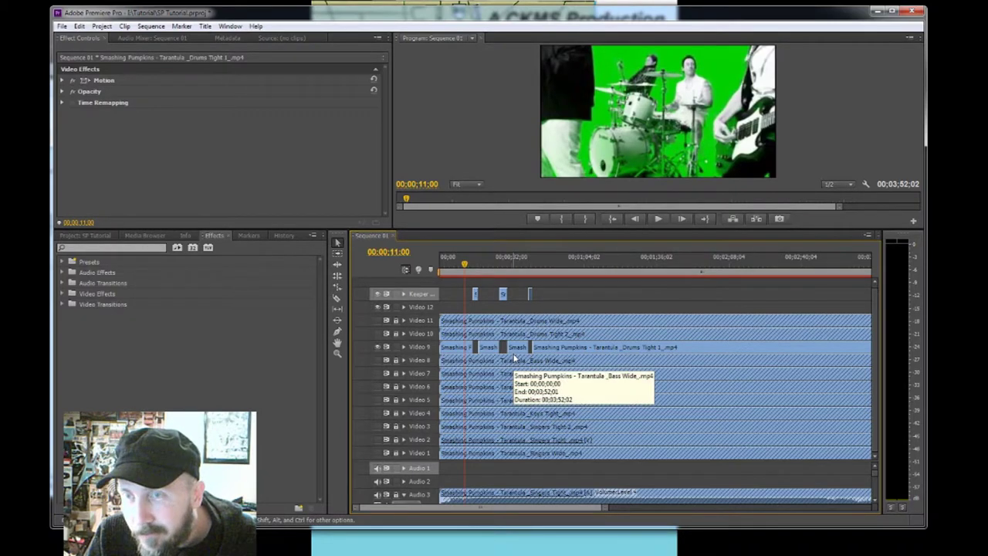
# Turn off Video 9's track output, toggle the Video 3 and Video 2 outputs, and deselect all
pyautogui.click(377, 347)
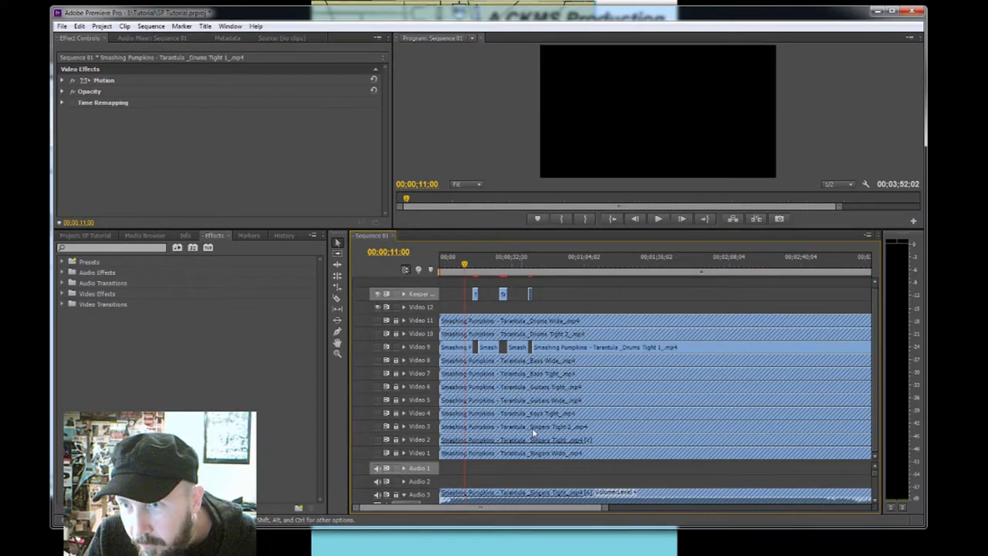
pyautogui.click(379, 426)
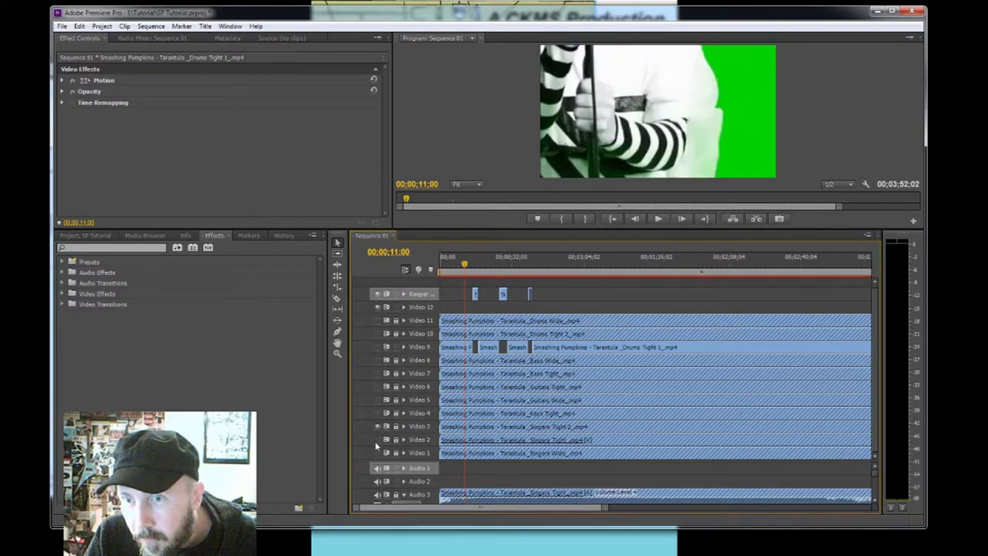
pyautogui.click(379, 427)
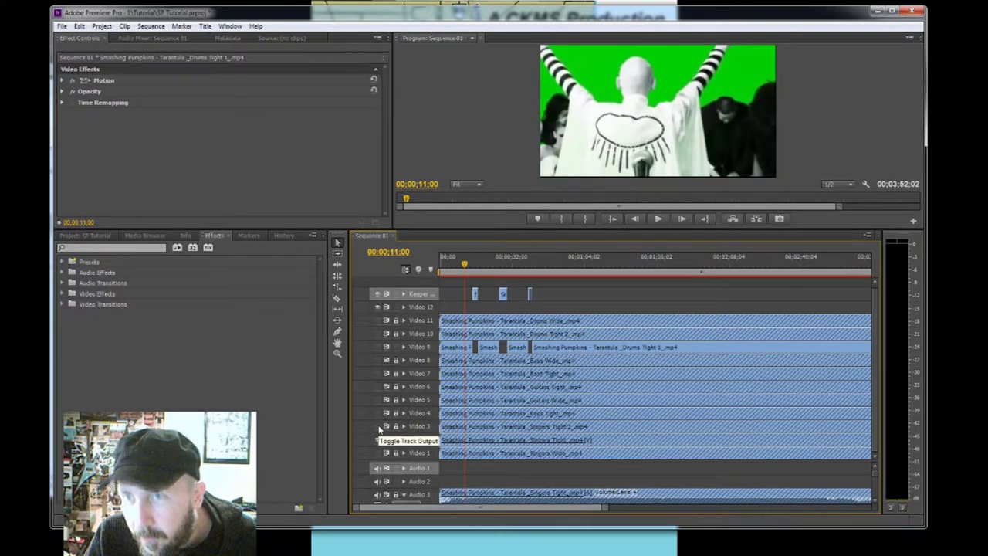
pyautogui.click(470, 309)
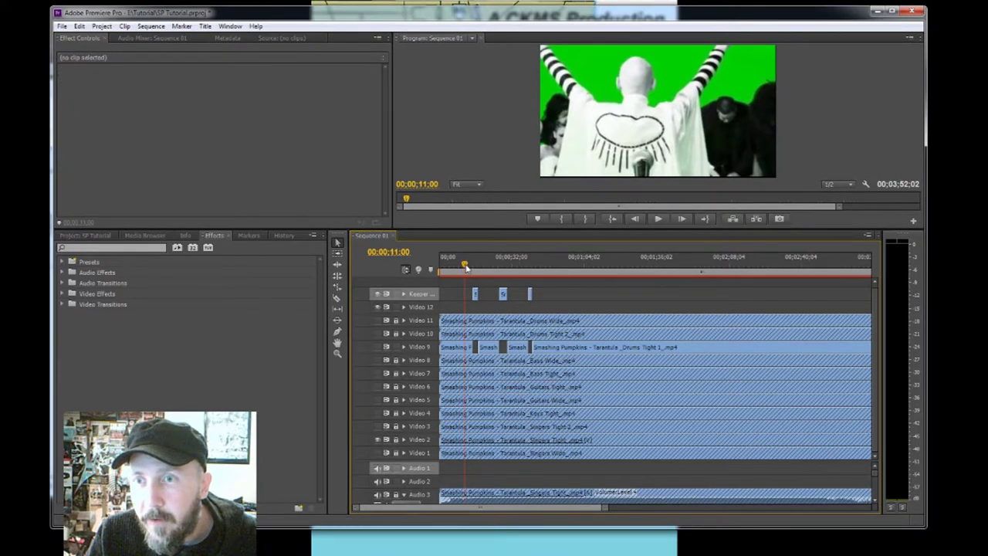
# Preview the singer footage from about 11 to 32 seconds, then hide Video 2
pyautogui.moveTo(465, 267); pyautogui.dragTo(468, 266)
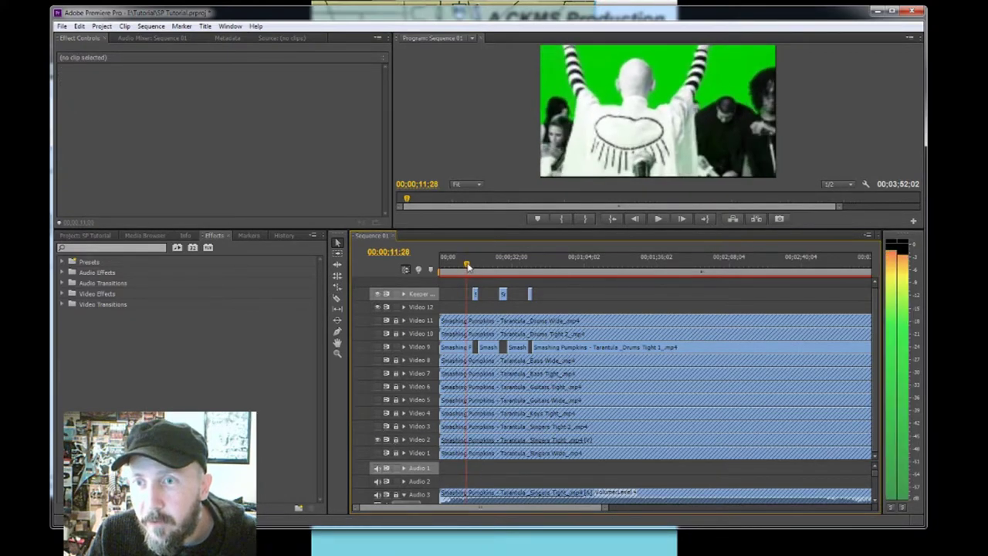
pyautogui.click(658, 219)
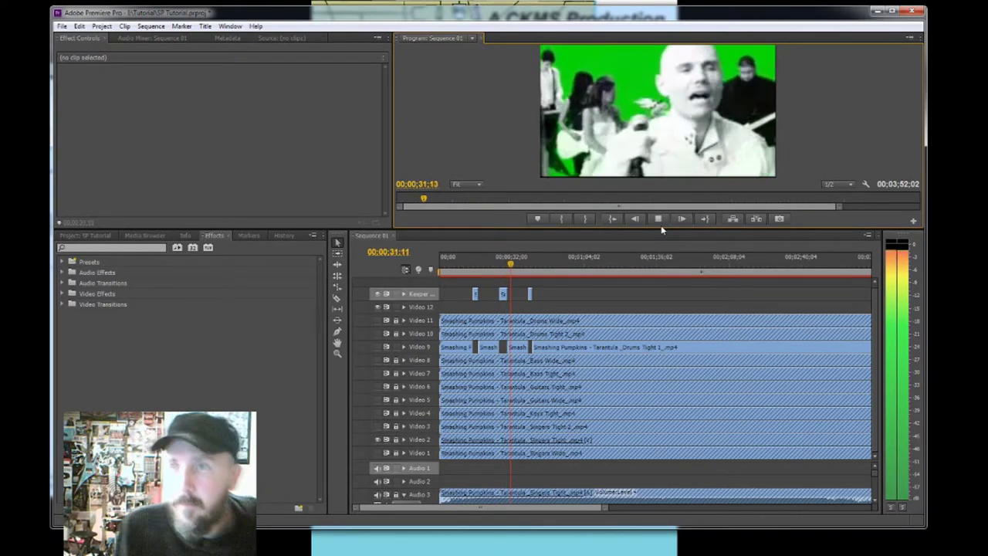
pyautogui.click(659, 220)
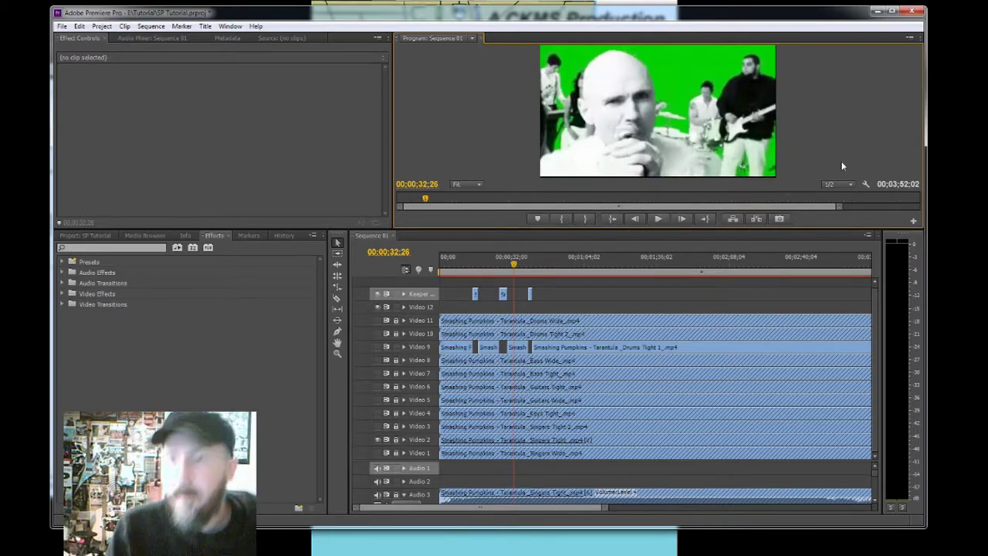
pyautogui.click(379, 440)
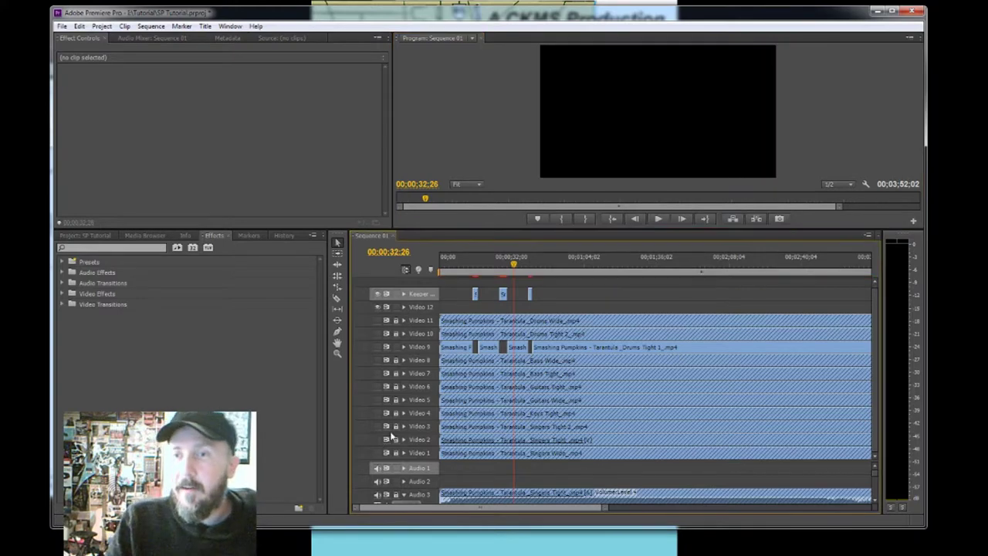
# Re-enable Video 9's output and play through to position the playhead at 00;01;08;04
pyautogui.click(379, 347)
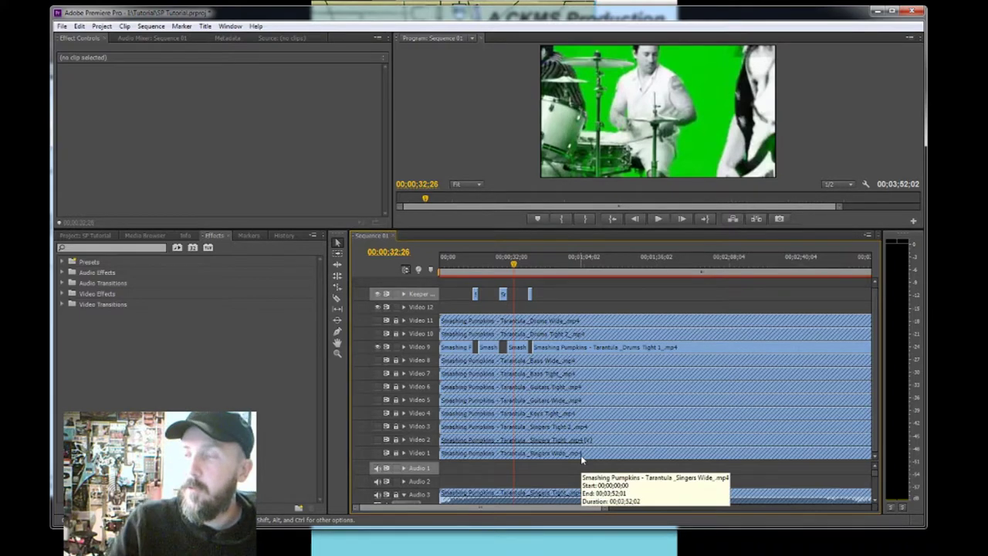
pyautogui.click(542, 264)
pyautogui.click(658, 219)
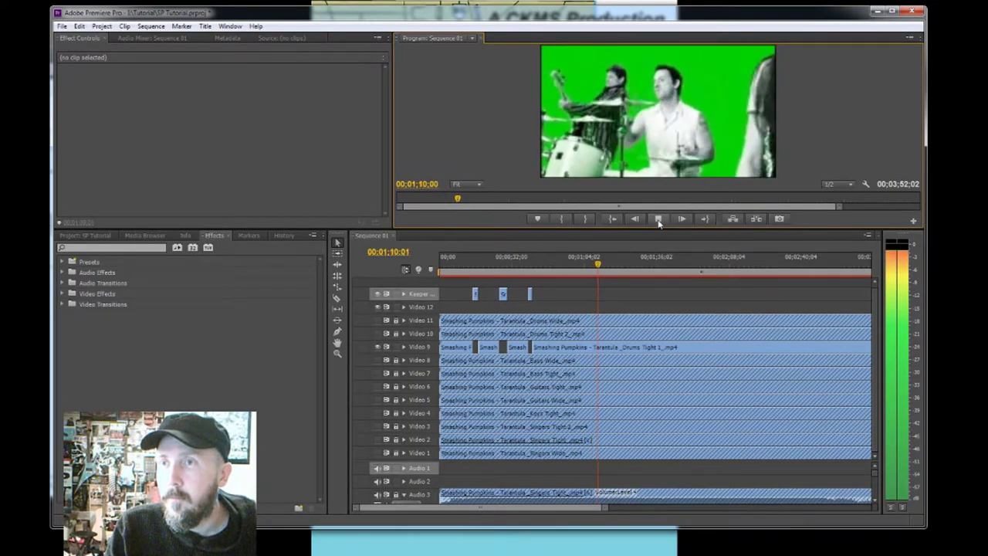
pyautogui.click(658, 220)
pyautogui.moveTo(599, 266); pyautogui.dragTo(589, 265)
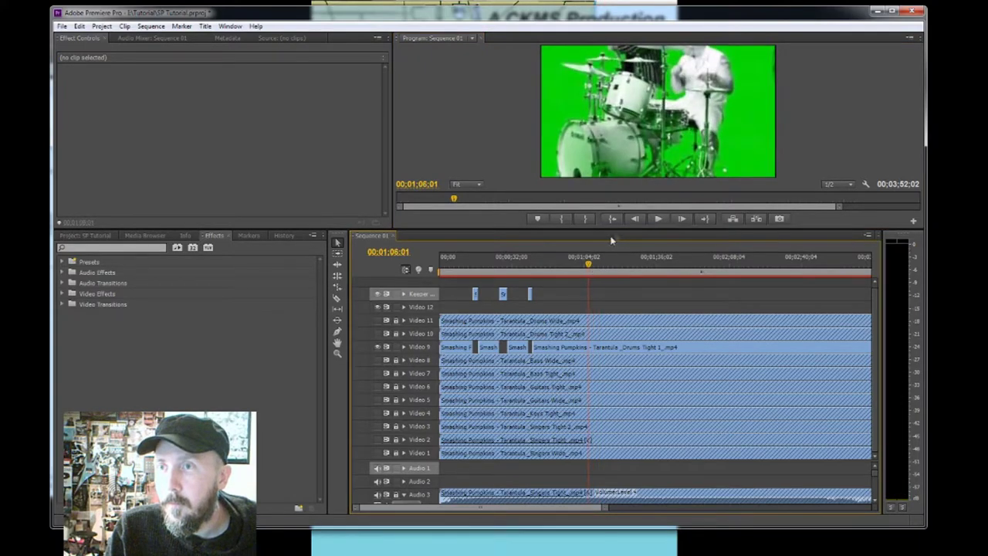
pyautogui.click(657, 220)
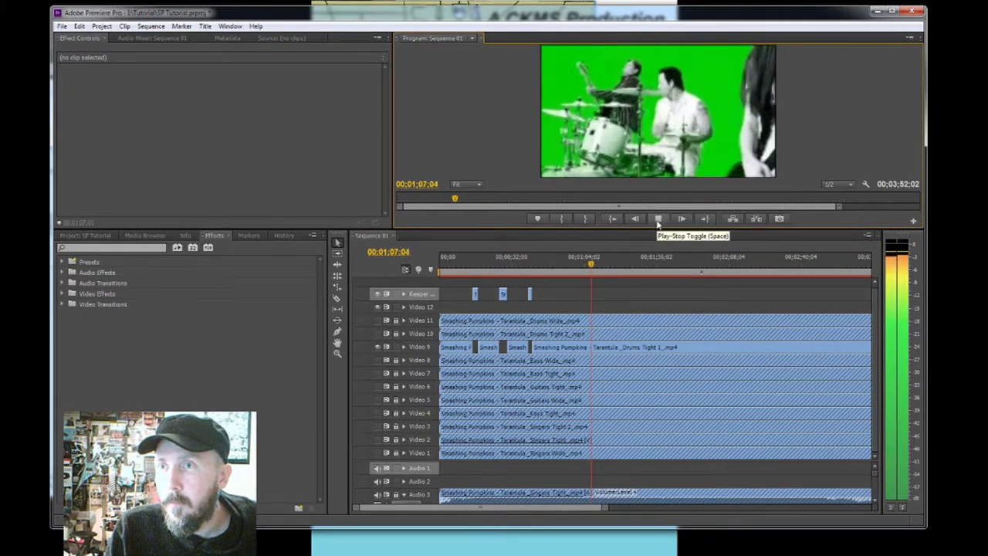
pyautogui.click(656, 220)
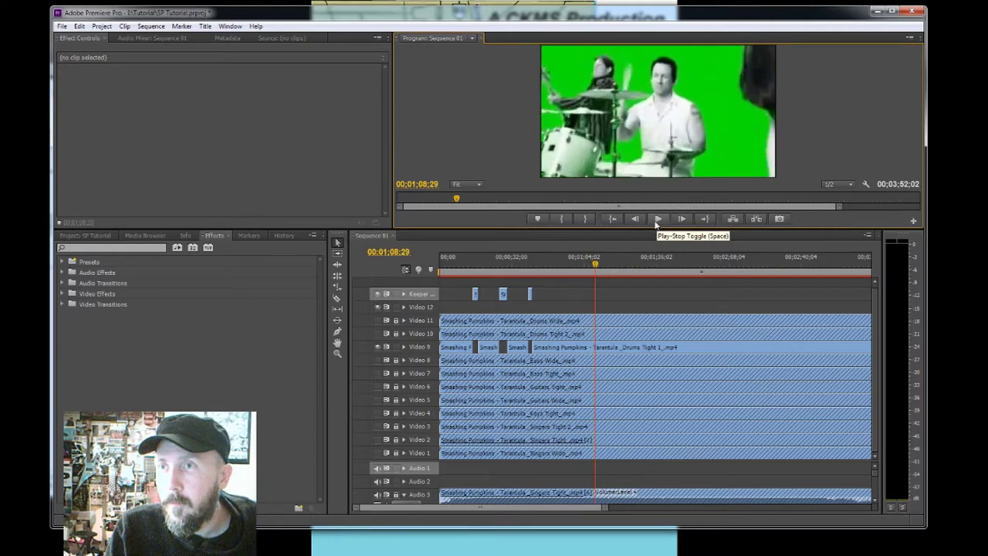
pyautogui.click(596, 267)
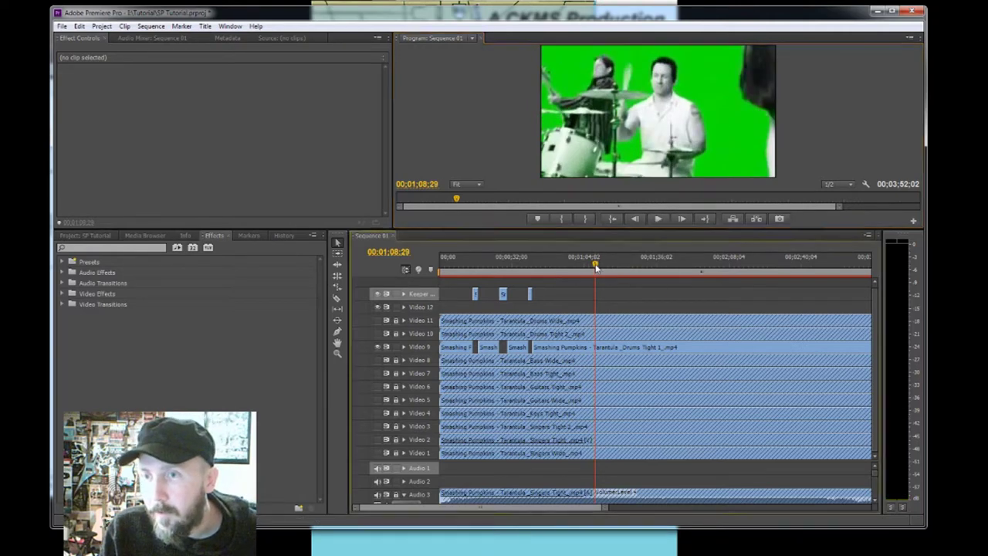
pyautogui.moveTo(596, 267); pyautogui.dragTo(593, 267)
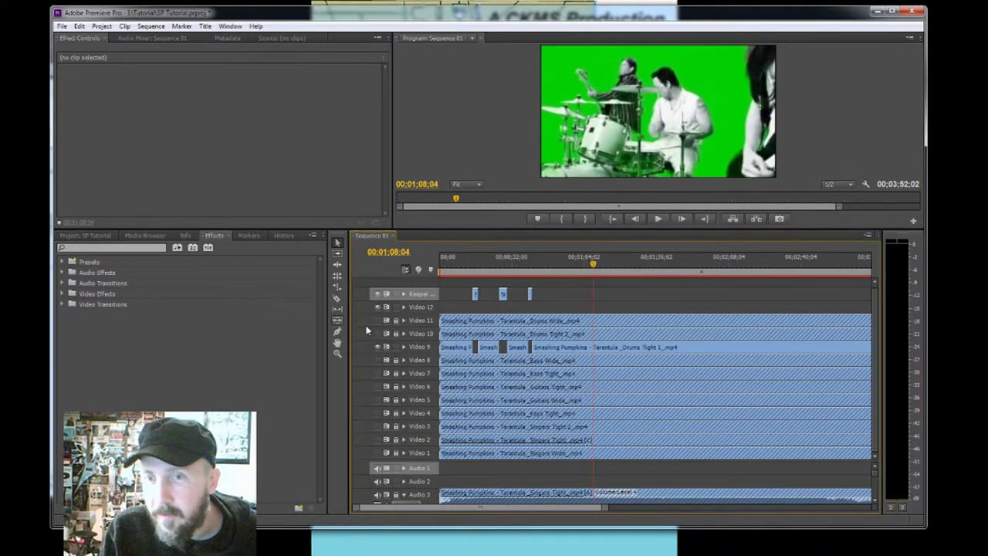
# Razor-cut the Video 9 drums clip at 00;01;08;04 and 00;01;10;19
pyautogui.click(337, 298)
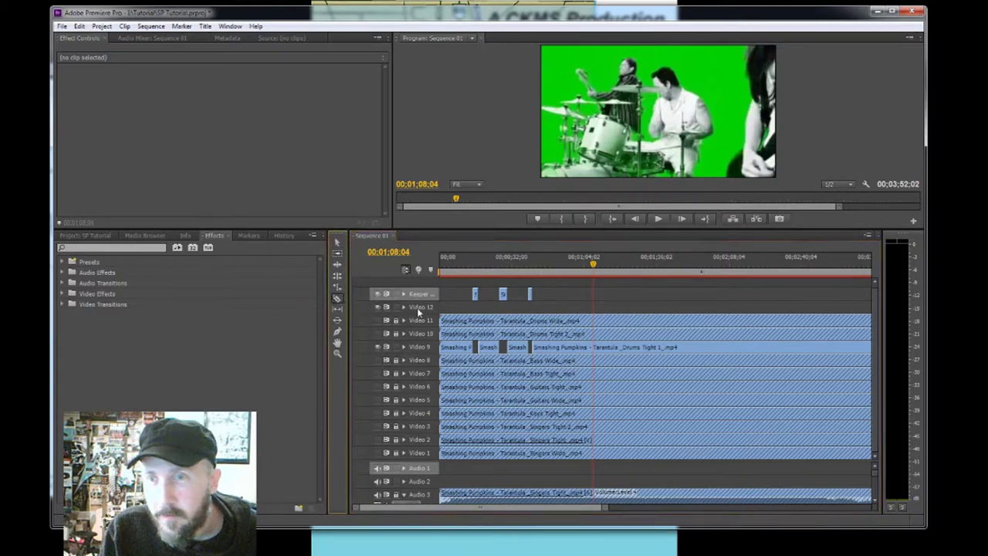
pyautogui.click(594, 345)
pyautogui.click(658, 219)
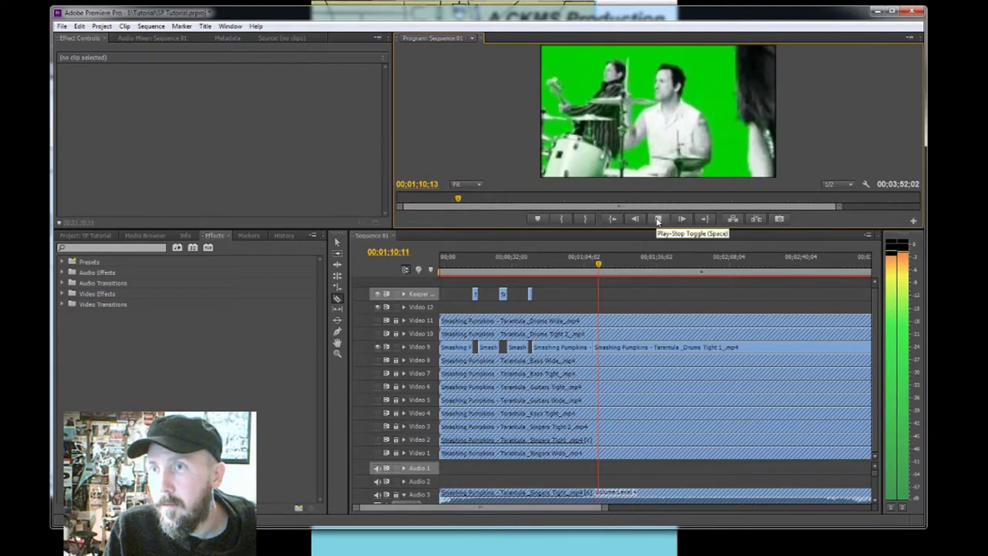
pyautogui.click(657, 219)
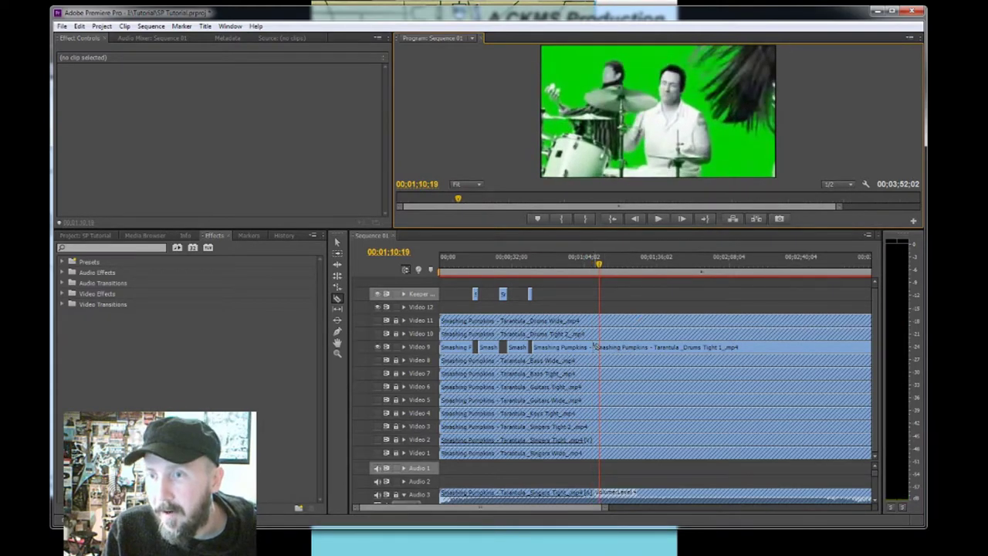
pyautogui.click(599, 346)
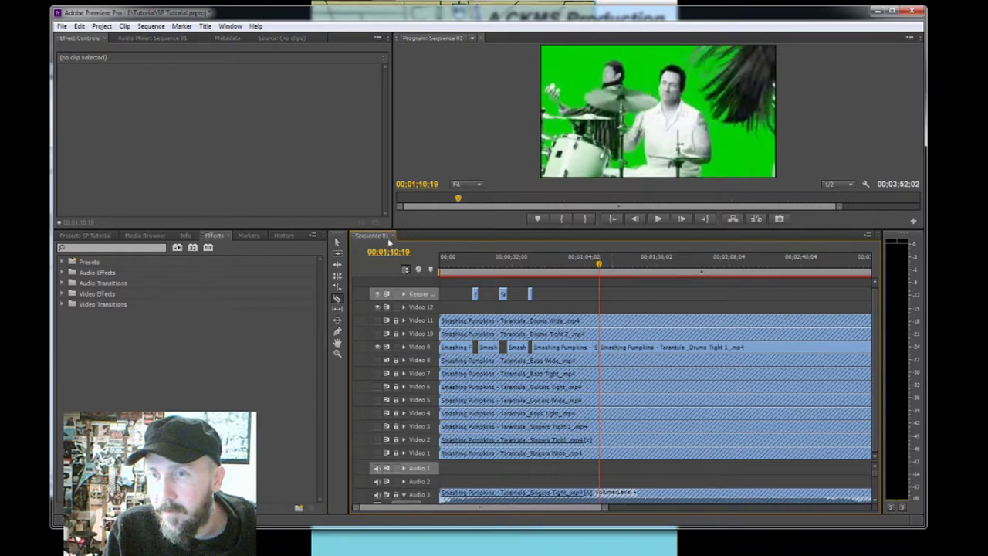
# Move the newly cut drums piece onto the Keeper track and play back to check it
pyautogui.click(337, 243)
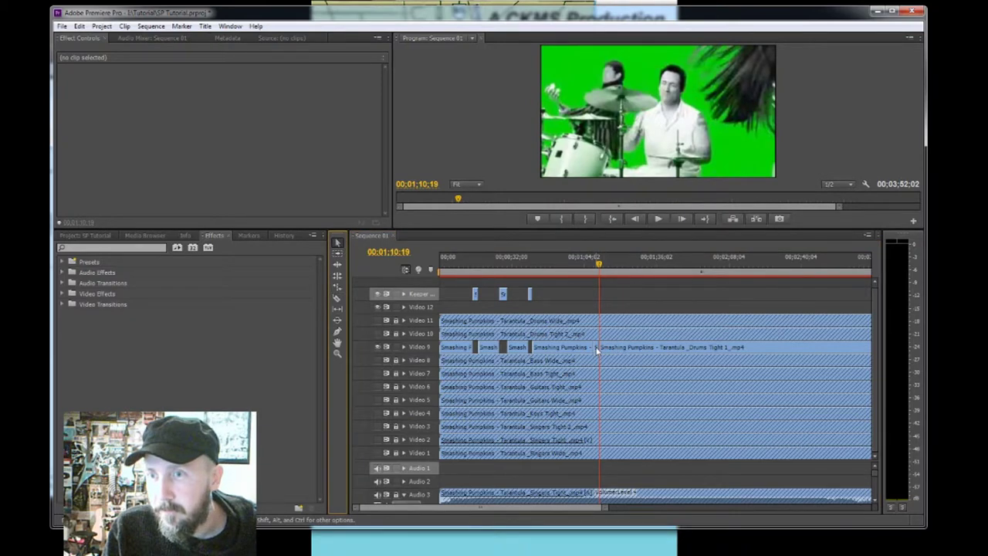
pyautogui.moveTo(597, 350); pyautogui.dragTo(598, 302)
pyautogui.click(658, 219)
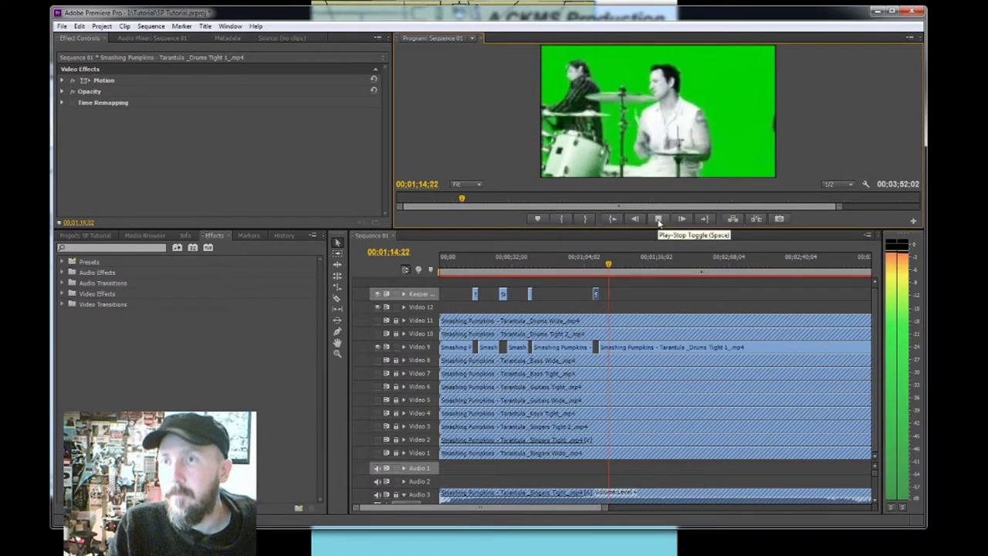
pyautogui.click(658, 220)
pyautogui.click(657, 220)
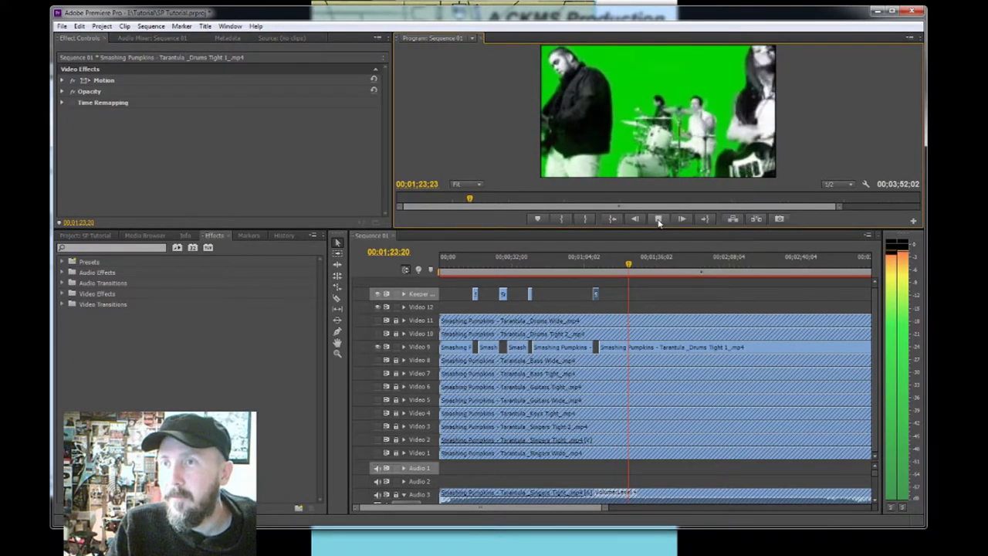
pyautogui.click(658, 220)
# Razor-cut the Video 9 drums clip at 00;01;23;00 and again at 00;01;30;28
pyautogui.click(625, 268)
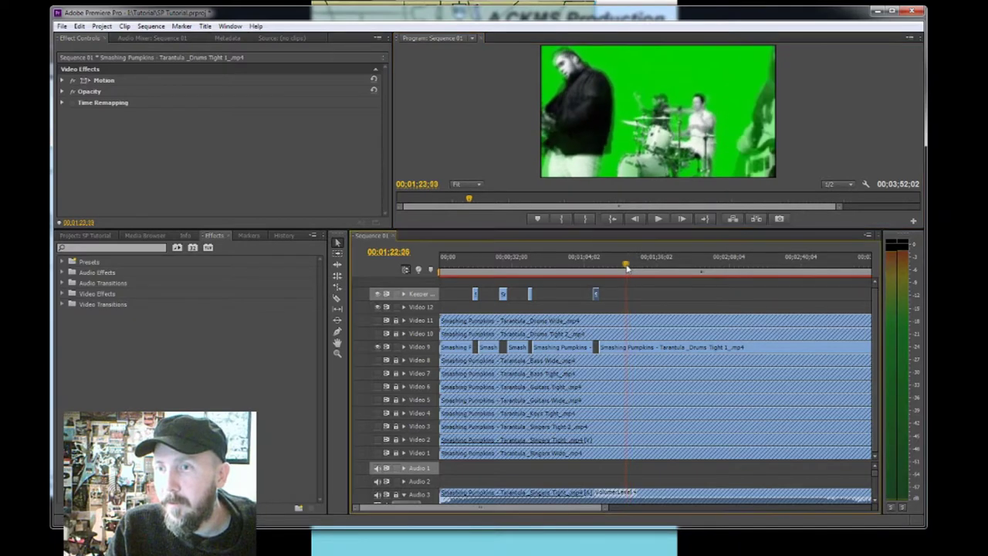
pyautogui.click(658, 220)
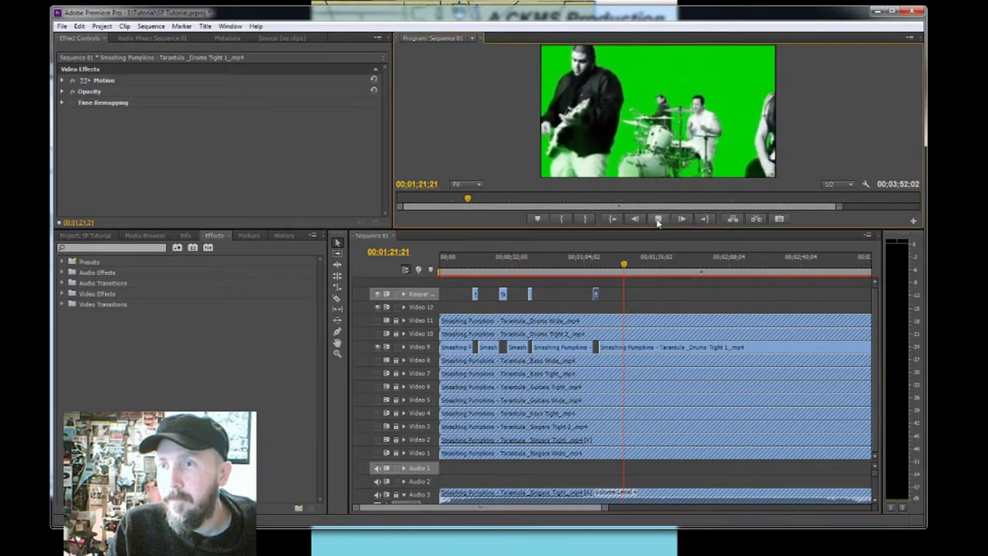
pyautogui.click(658, 220)
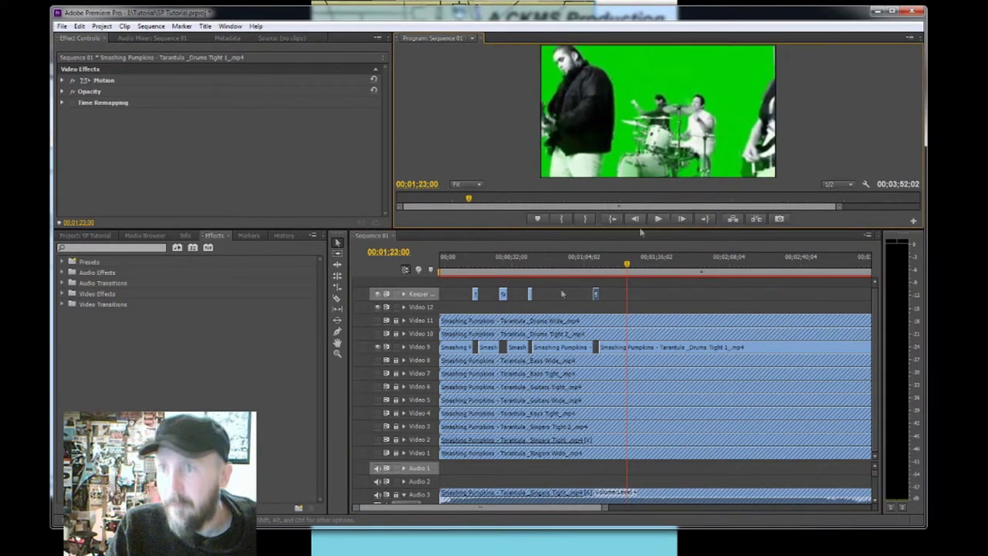
pyautogui.click(336, 299)
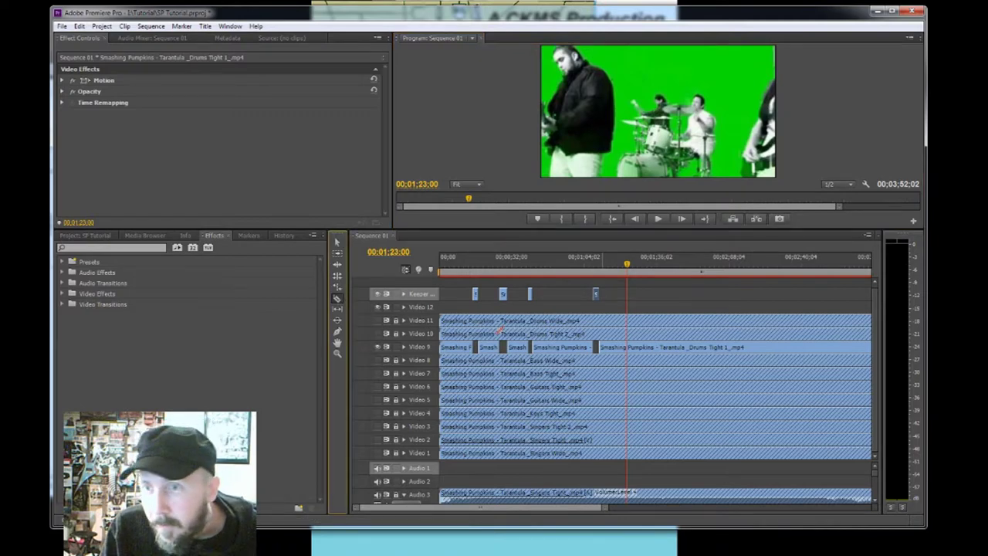
pyautogui.click(627, 346)
pyautogui.click(659, 219)
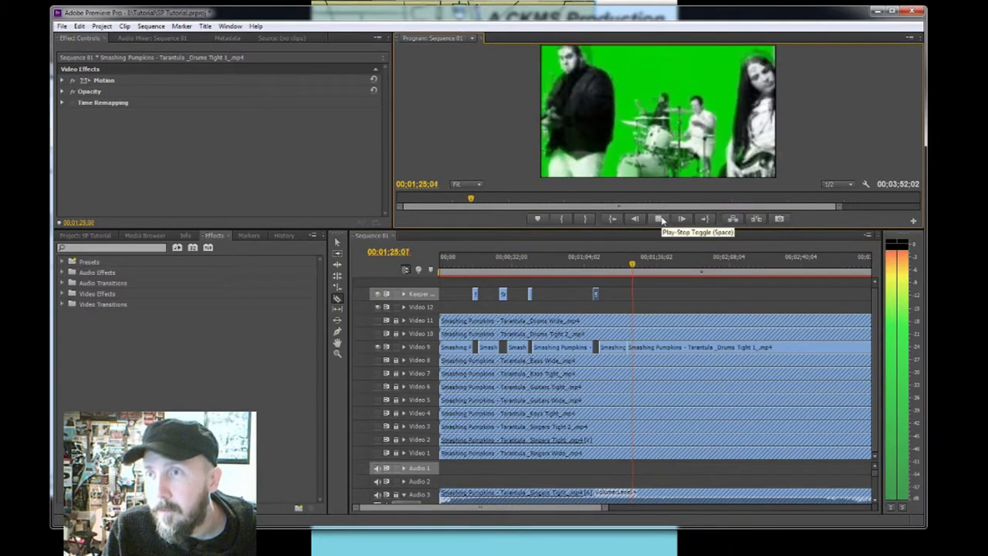
pyautogui.click(660, 219)
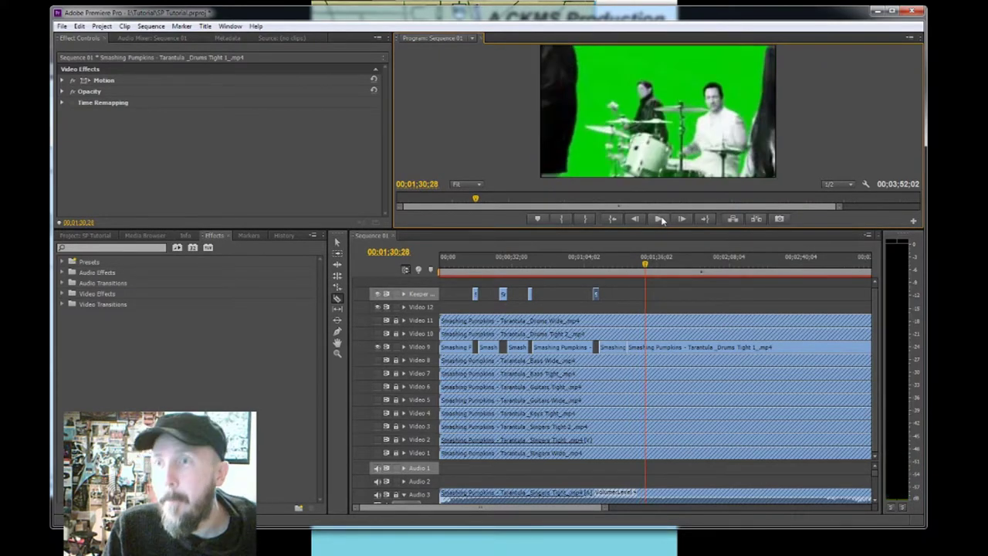
pyautogui.click(646, 347)
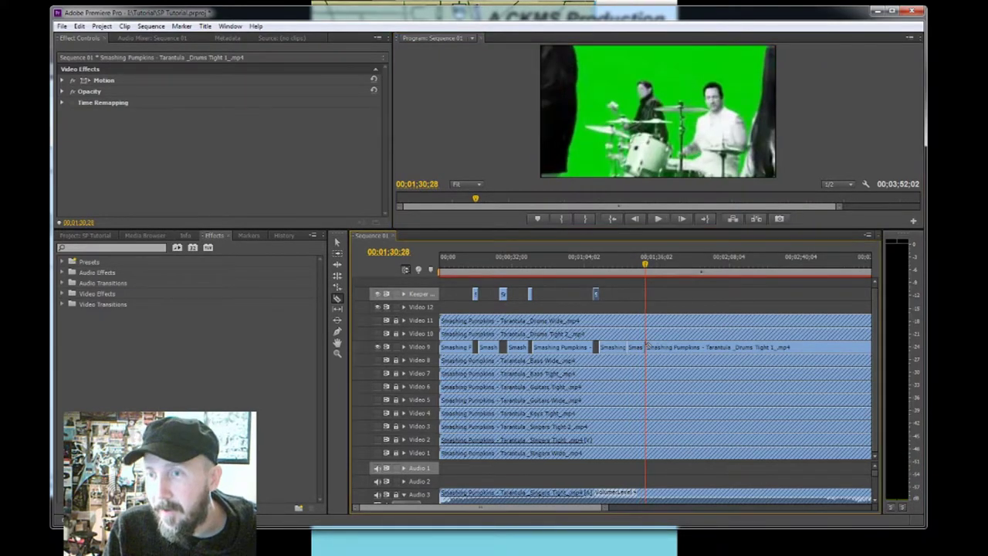
# Drag the short Video 9 drums piece onto the Keeper track and play past the edit
pyautogui.click(337, 242)
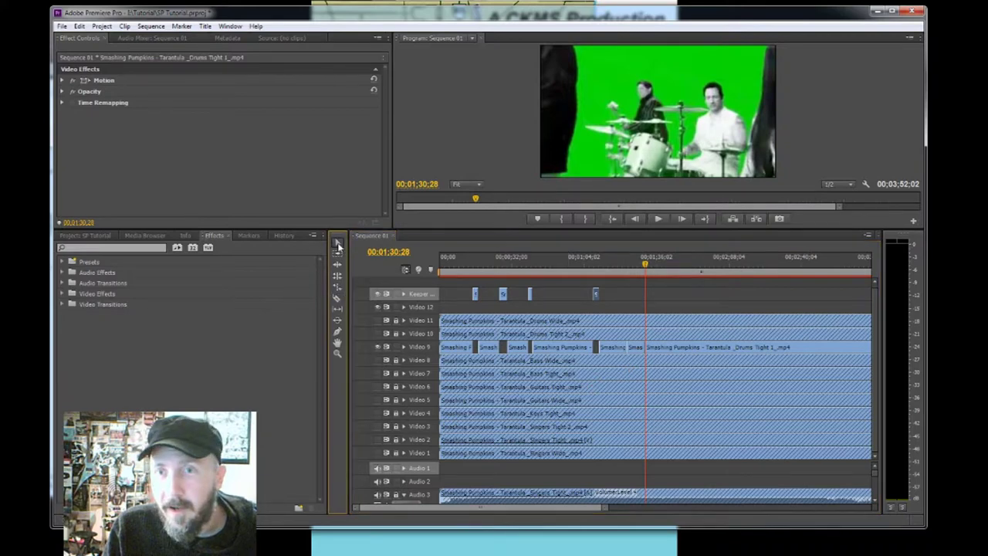
pyautogui.moveTo(639, 351); pyautogui.dragTo(636, 303)
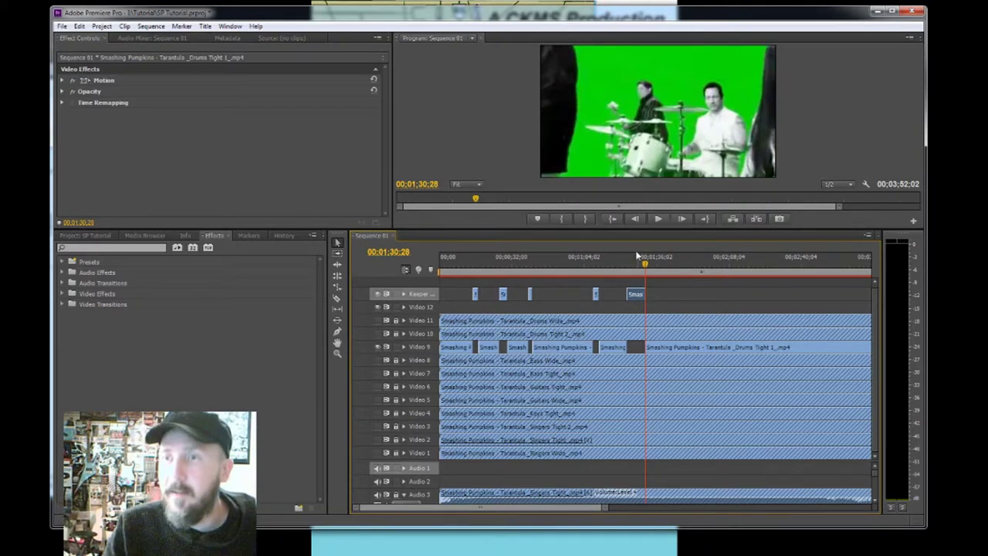
pyautogui.click(658, 222)
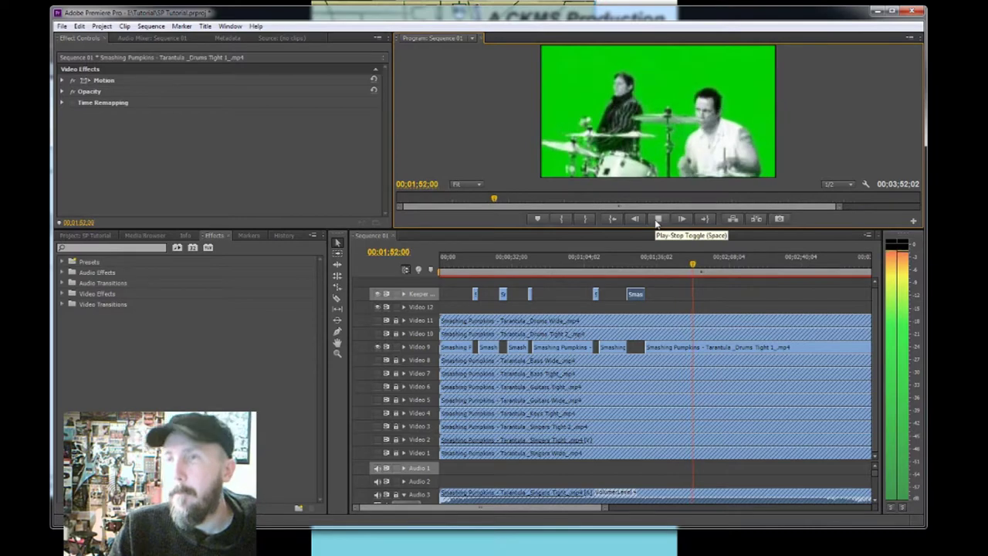
pyautogui.click(659, 220)
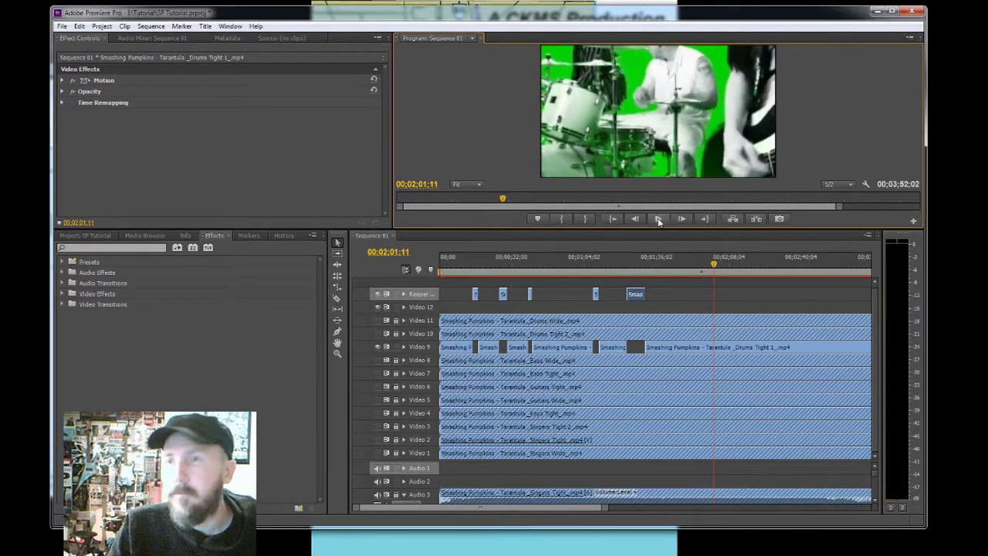
# Replay the drums shot from 01;54 in short bursts to find the next cut point at 01;57;07
pyautogui.click(697, 266)
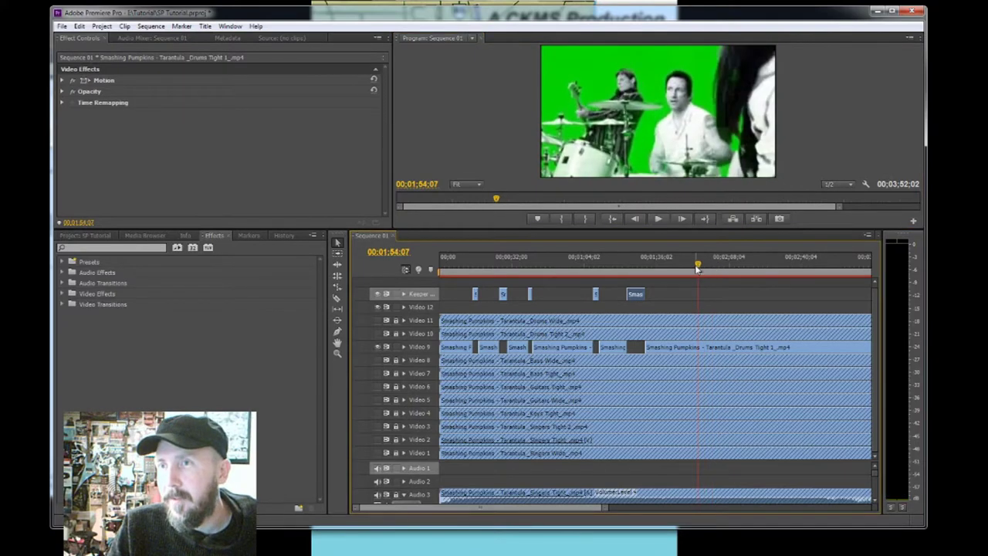
pyautogui.click(658, 221)
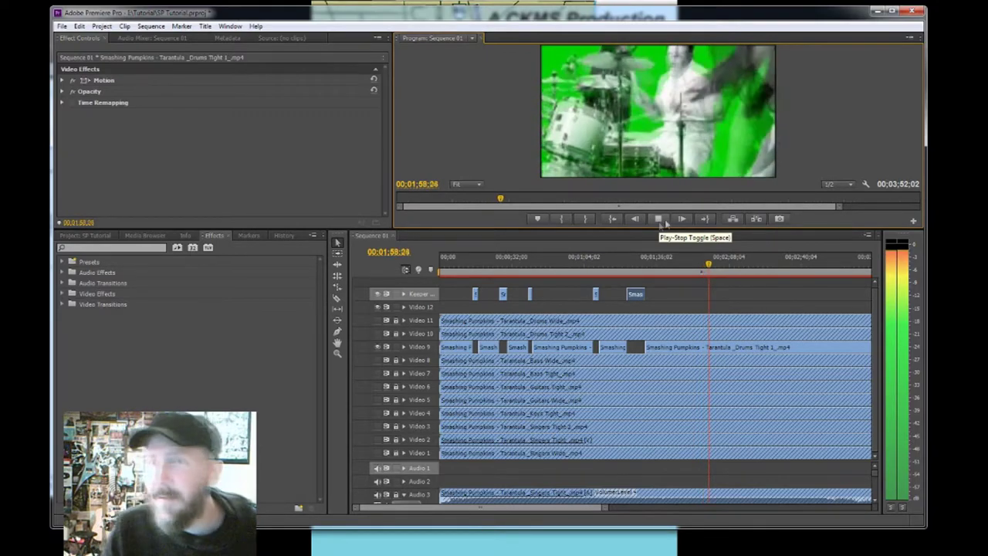
pyautogui.click(659, 220)
pyautogui.moveTo(710, 265); pyautogui.dragTo(699, 265)
pyautogui.click(657, 218)
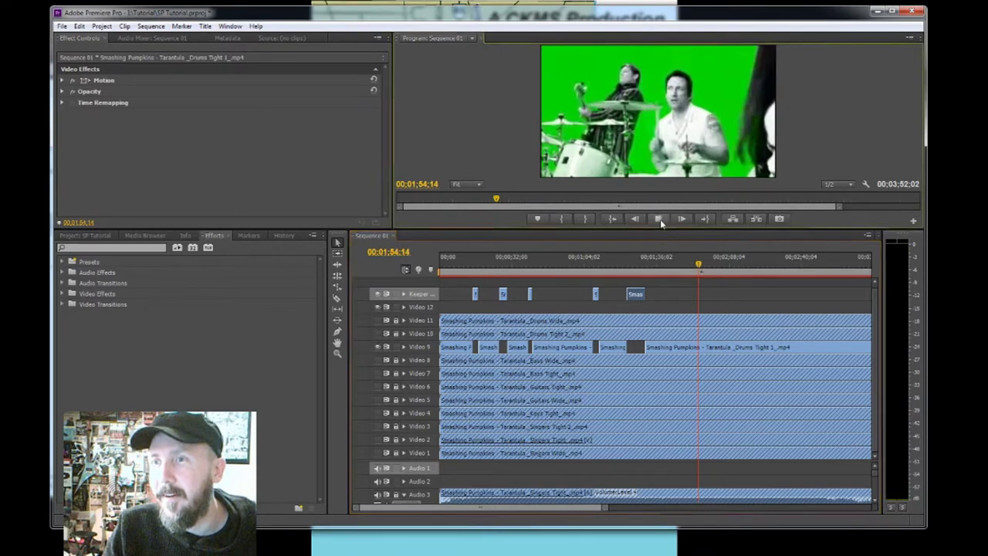
pyautogui.click(657, 218)
pyautogui.click(656, 220)
pyautogui.click(657, 219)
pyautogui.click(657, 219)
pyautogui.click(657, 219)
pyautogui.click(656, 219)
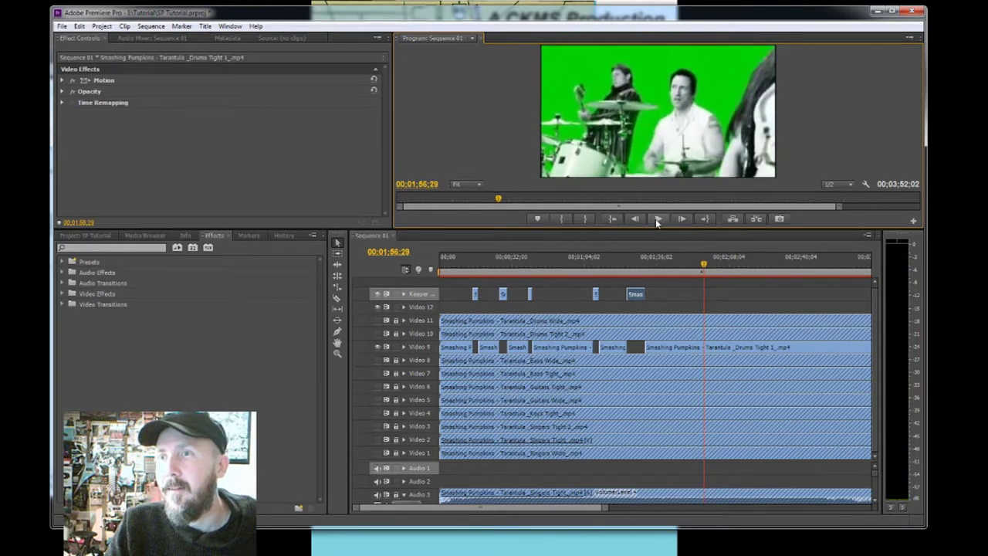
pyautogui.click(656, 219)
pyautogui.click(657, 219)
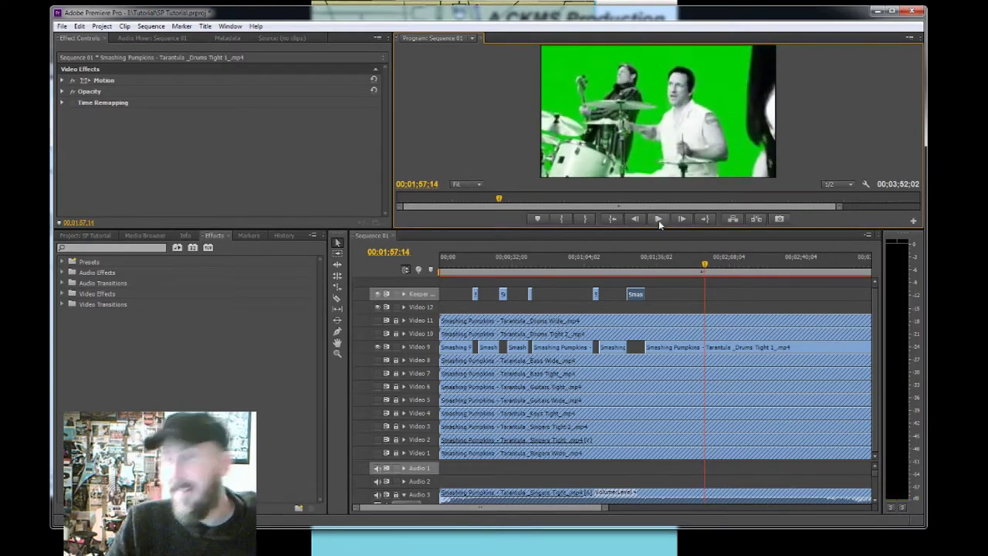
pyautogui.press('j')
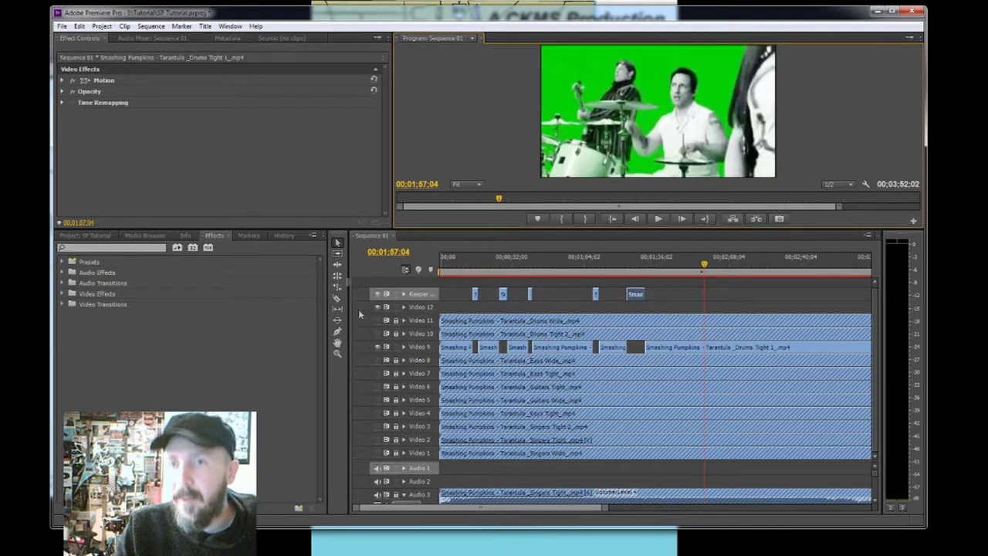
pyautogui.click(336, 297)
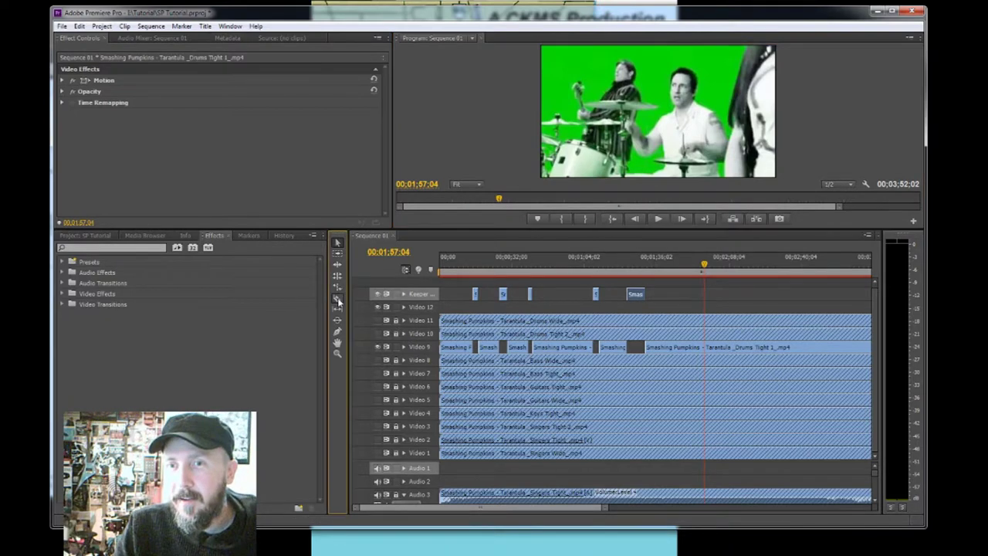
# Split the Video 9 drums clip at the playhead near 01;57 and play through the cut
pyautogui.click(705, 347)
pyautogui.click(705, 348)
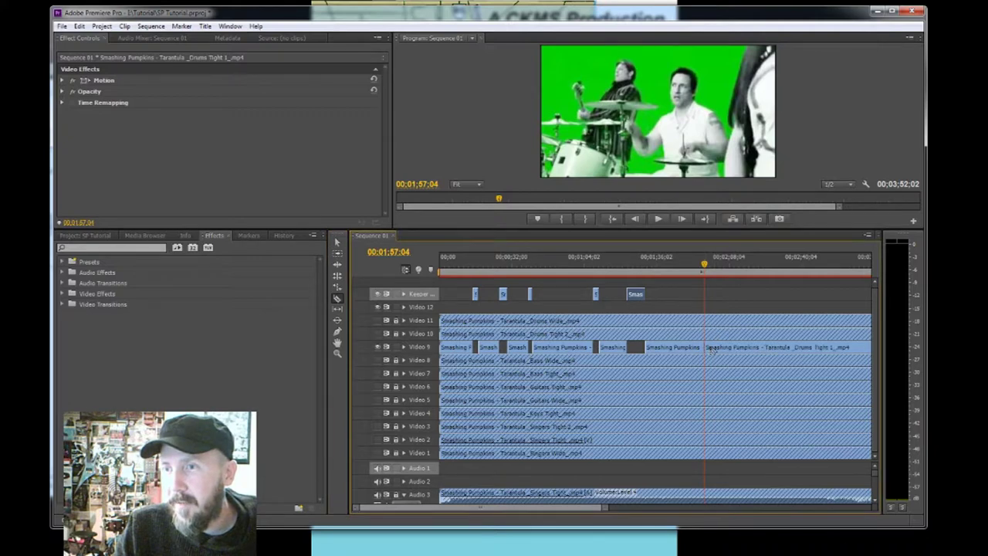
pyautogui.click(666, 224)
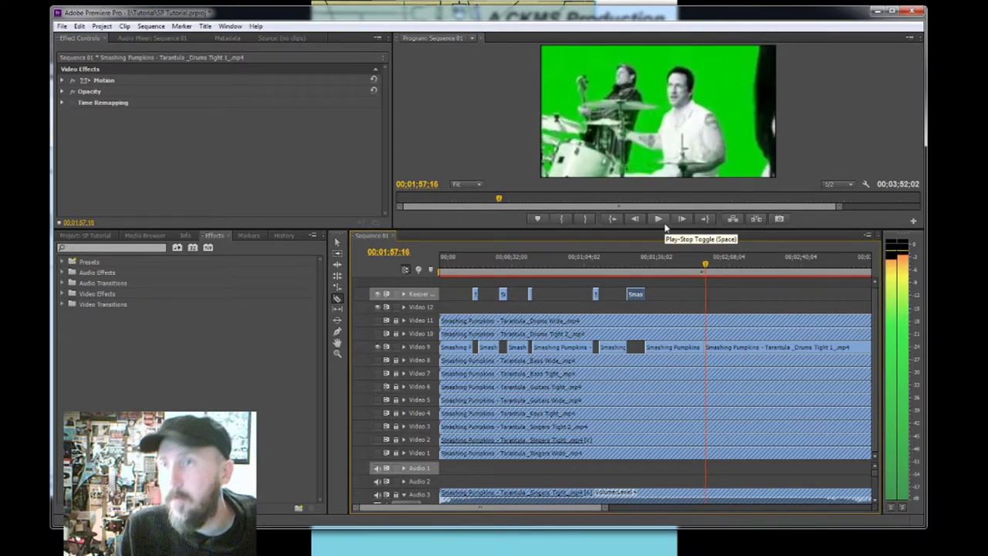
pyautogui.click(658, 221)
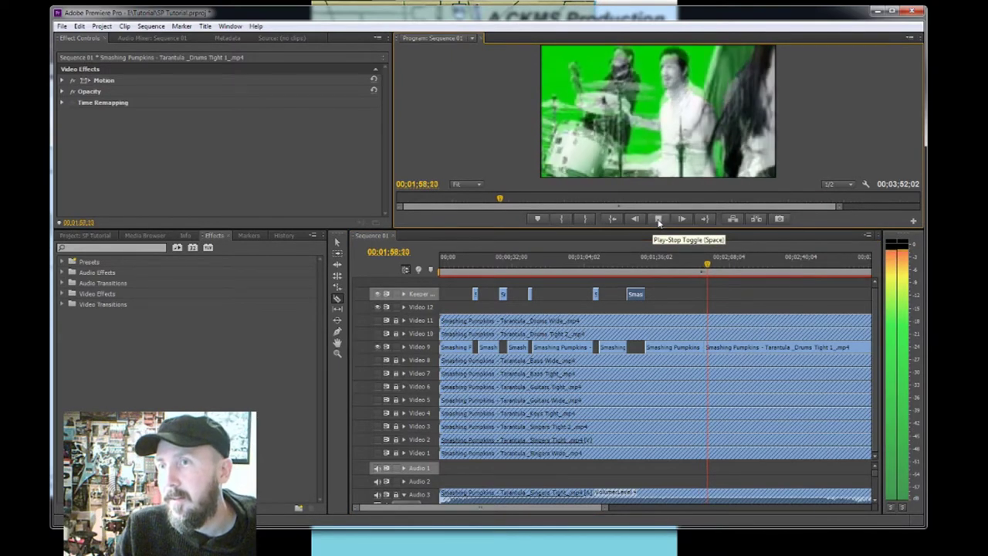
pyautogui.click(657, 221)
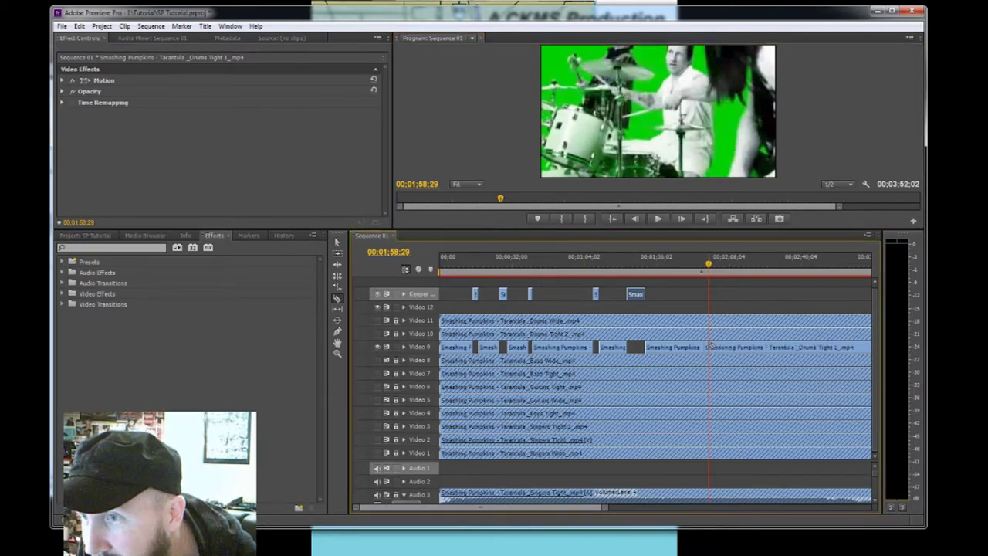
# Lift the thin drums piece onto the Keeper track and play the sequence to 02;08;11
pyautogui.click(338, 242)
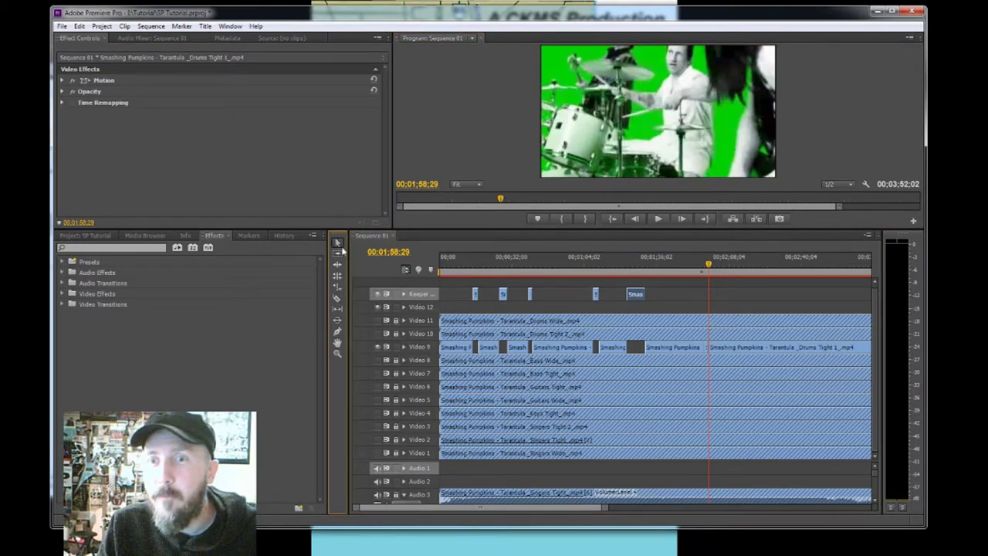
pyautogui.moveTo(707, 349); pyautogui.dragTo(709, 297)
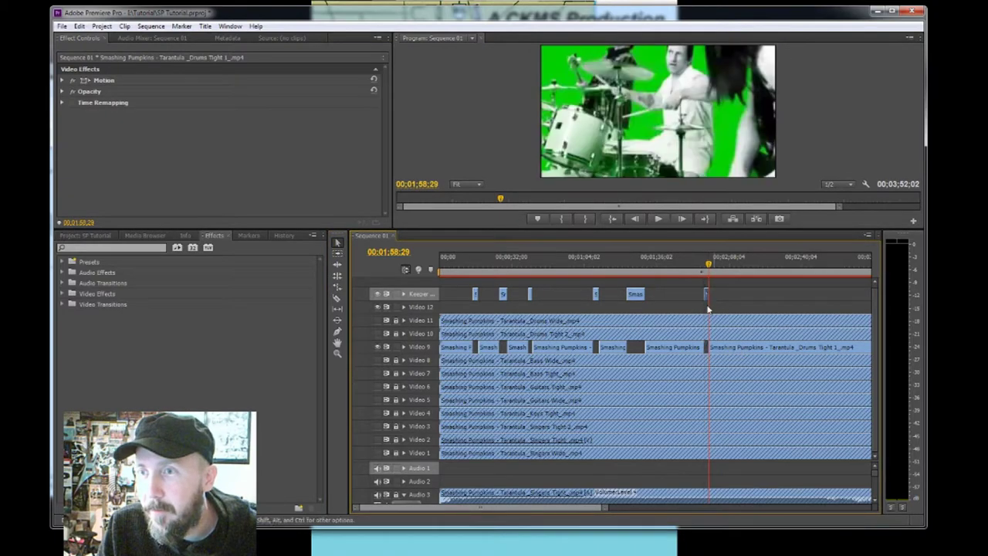
pyautogui.click(667, 219)
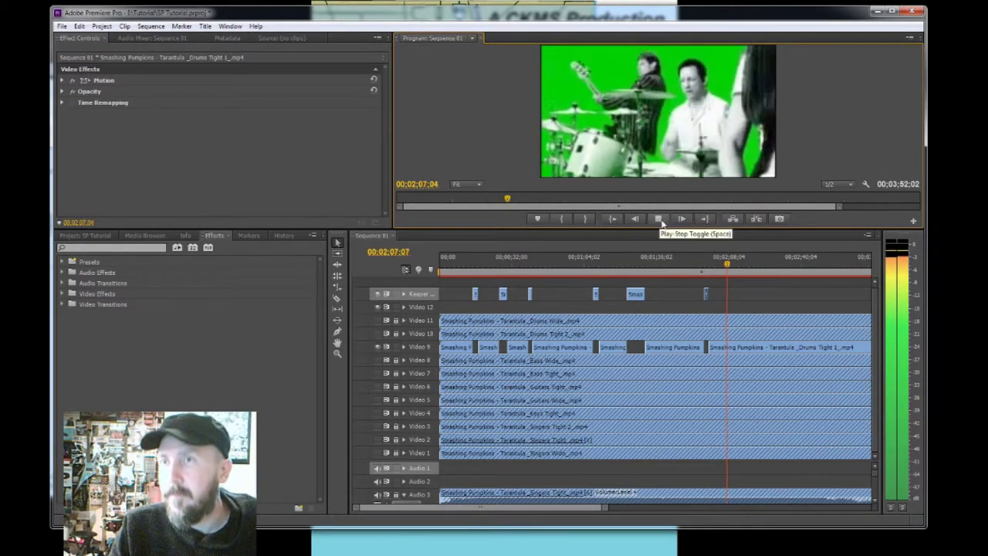
pyautogui.click(661, 220)
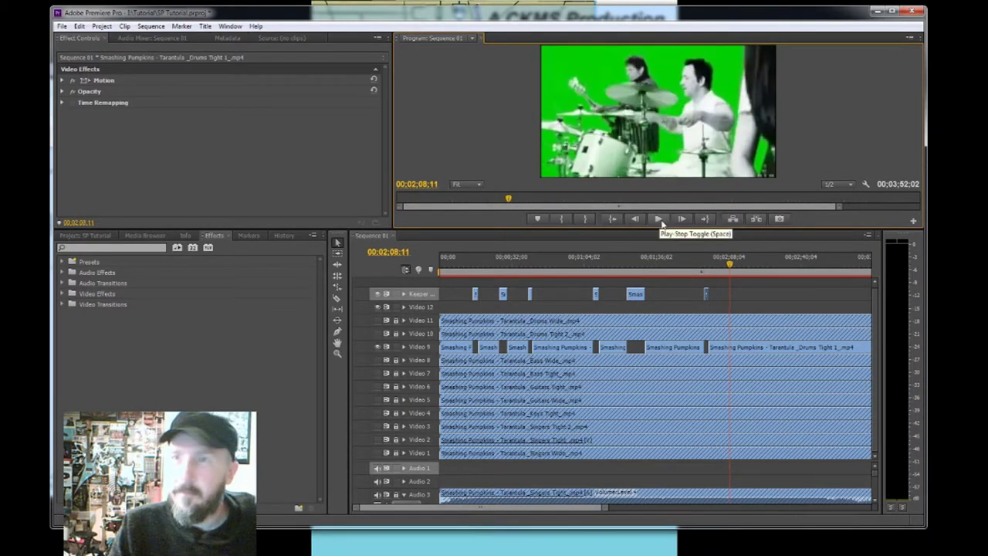
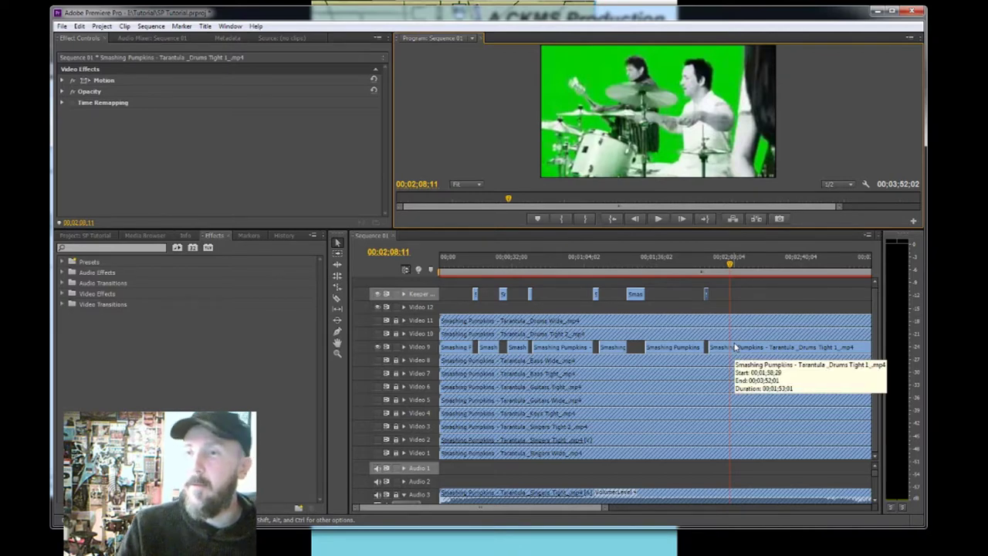
# Play through the multicam edit, stopping at 02:25:14, 02:31:25, 02:36:22, 02:42:25 and 02:56:19
pyautogui.click(658, 220)
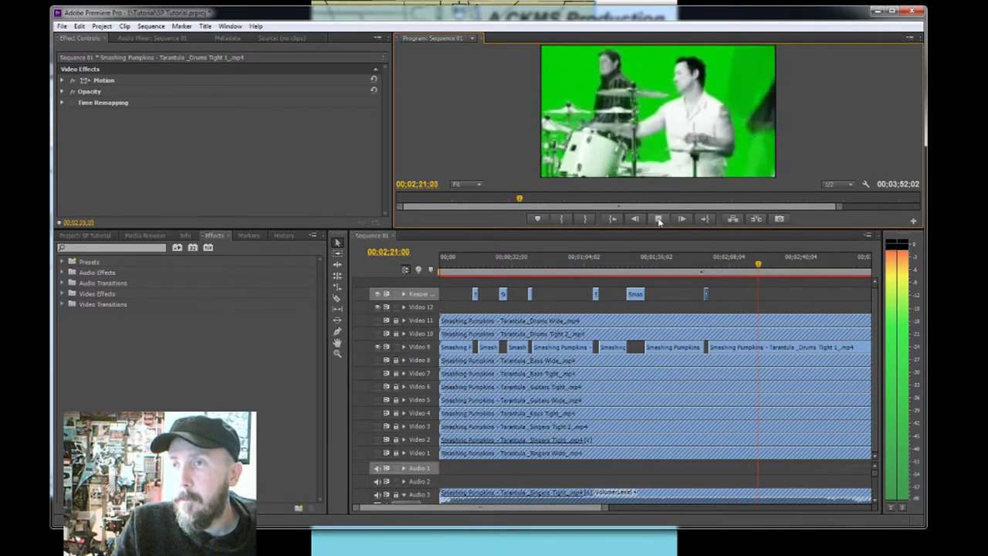
pyautogui.click(773, 265)
pyautogui.moveTo(773, 266); pyautogui.dragTo(765, 266)
pyautogui.click(658, 219)
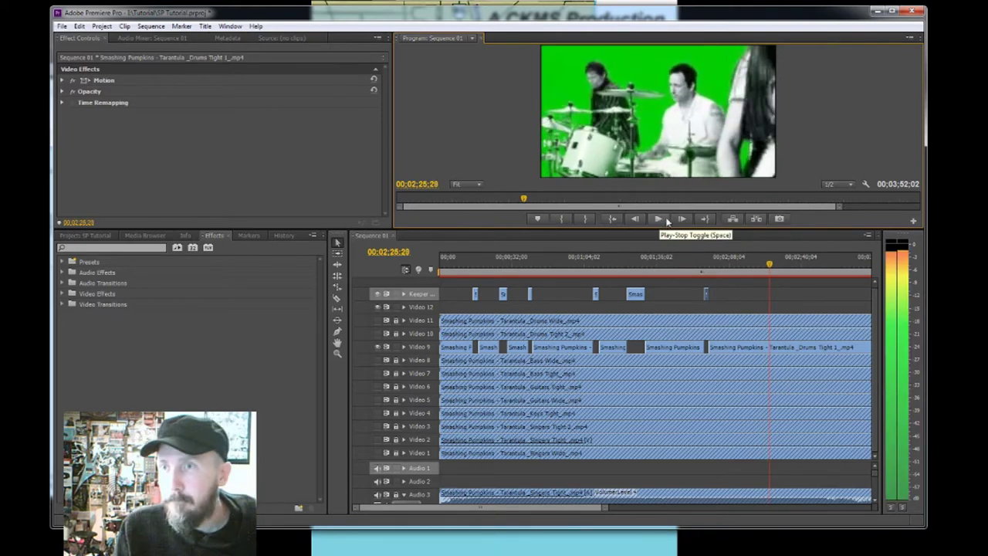
pyautogui.click(668, 222)
pyautogui.click(668, 221)
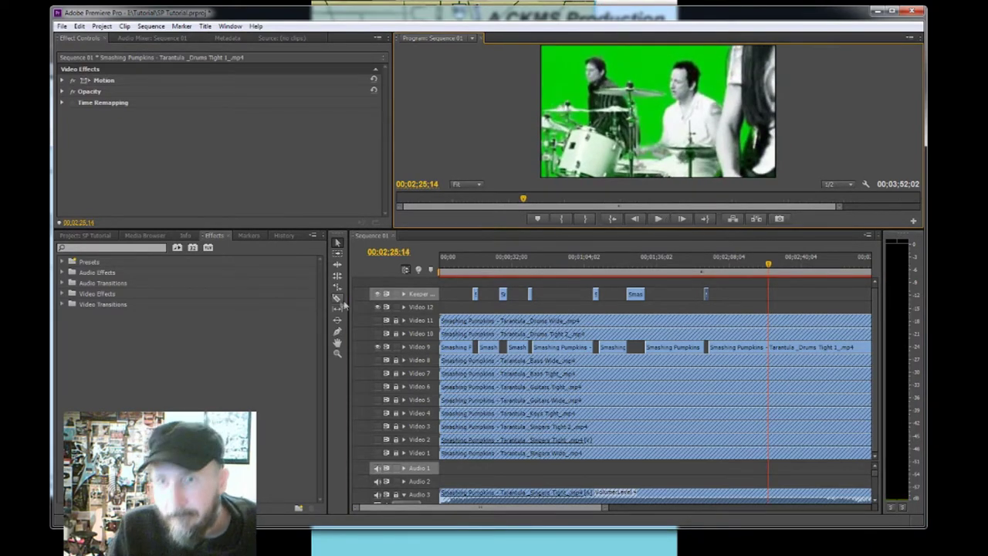
pyautogui.click(657, 219)
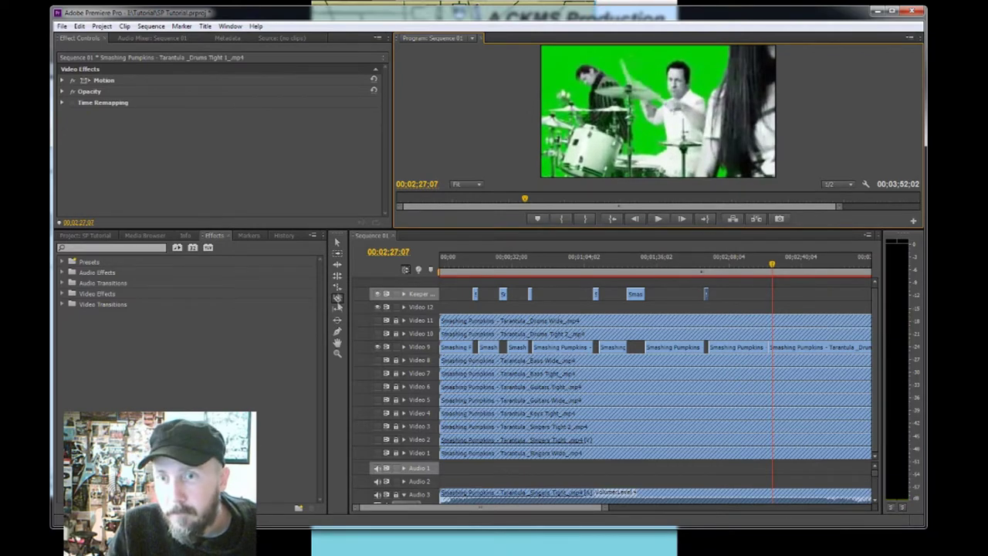
pyautogui.click(661, 220)
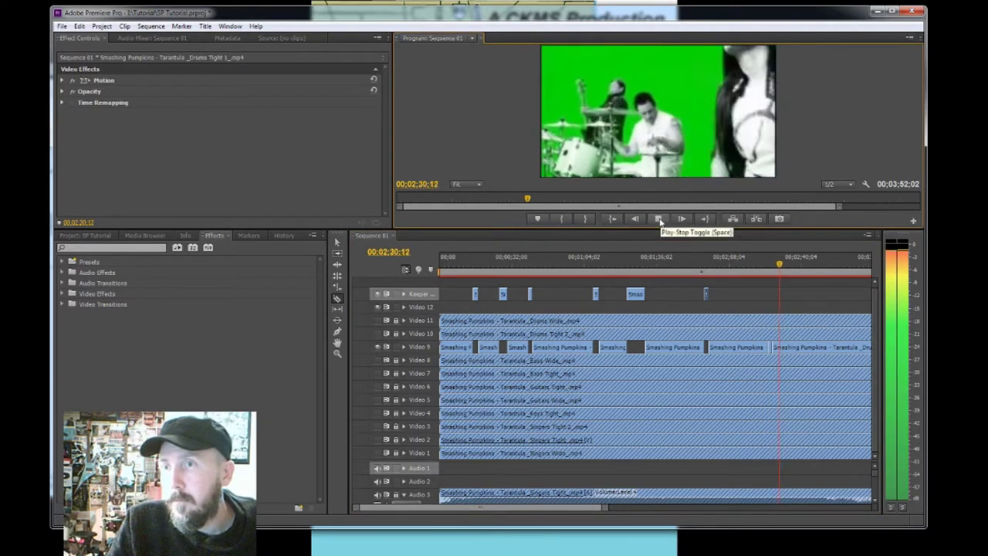
pyautogui.click(658, 219)
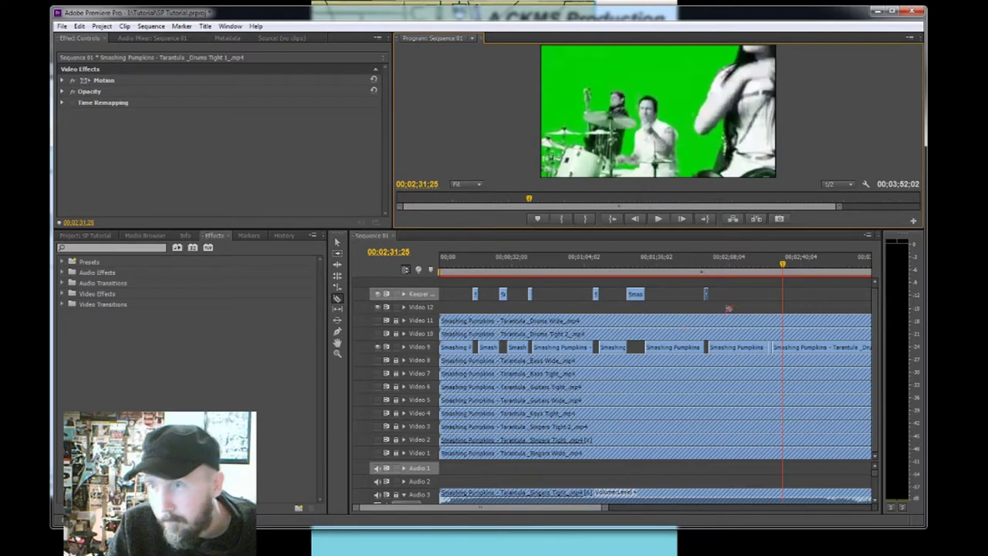
pyautogui.click(658, 219)
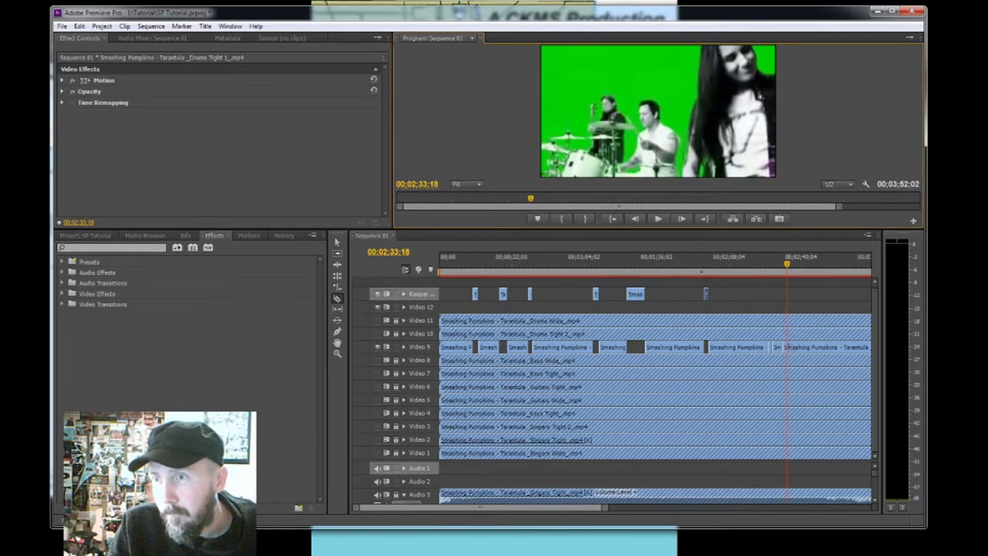
pyautogui.click(660, 219)
pyautogui.click(658, 220)
pyautogui.click(658, 219)
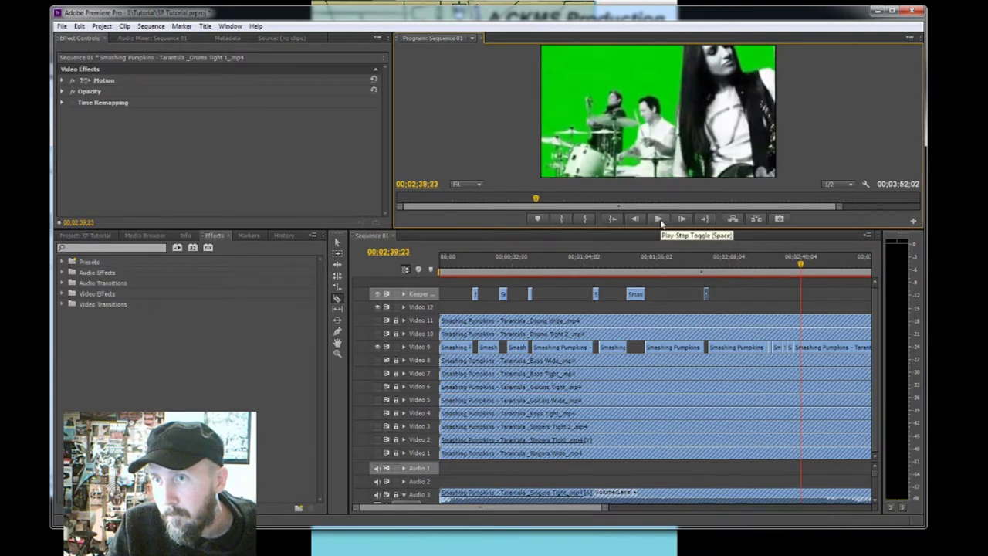
pyautogui.click(658, 219)
pyautogui.click(658, 219)
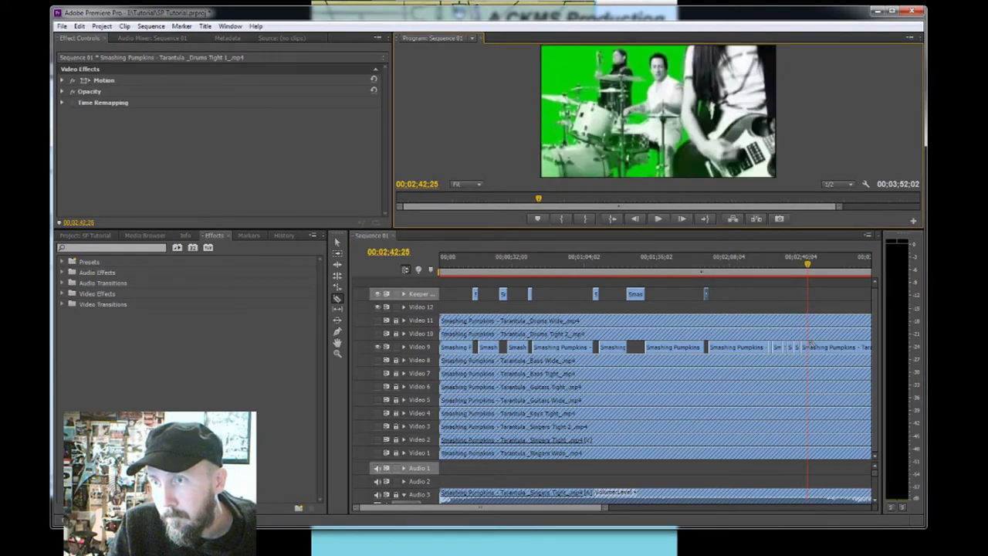
pyautogui.click(658, 219)
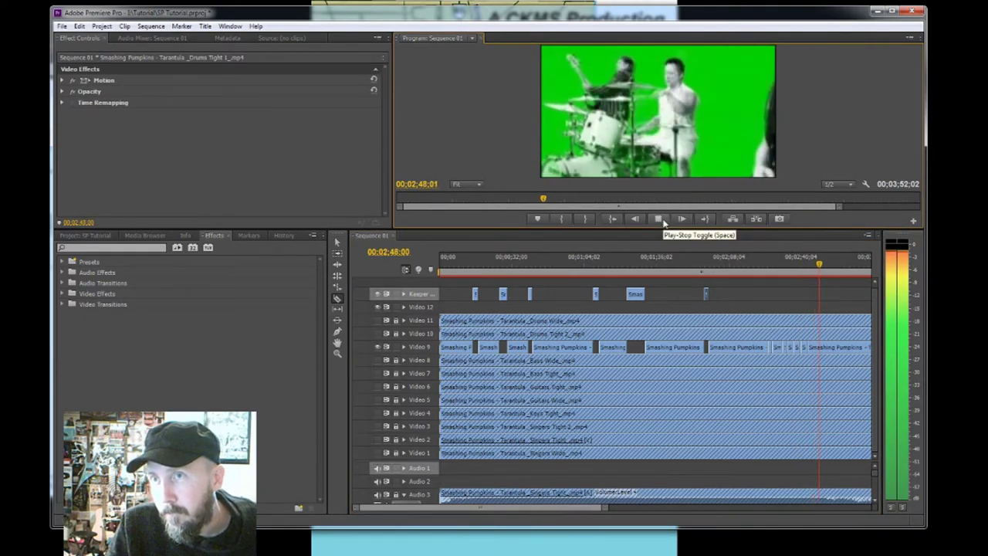
pyautogui.click(658, 220)
pyautogui.click(659, 219)
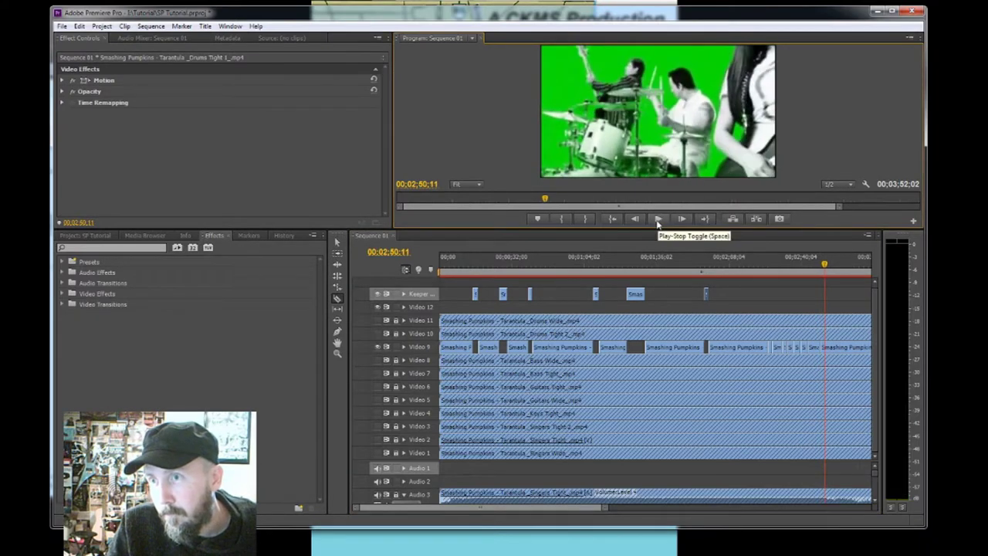
pyautogui.click(658, 219)
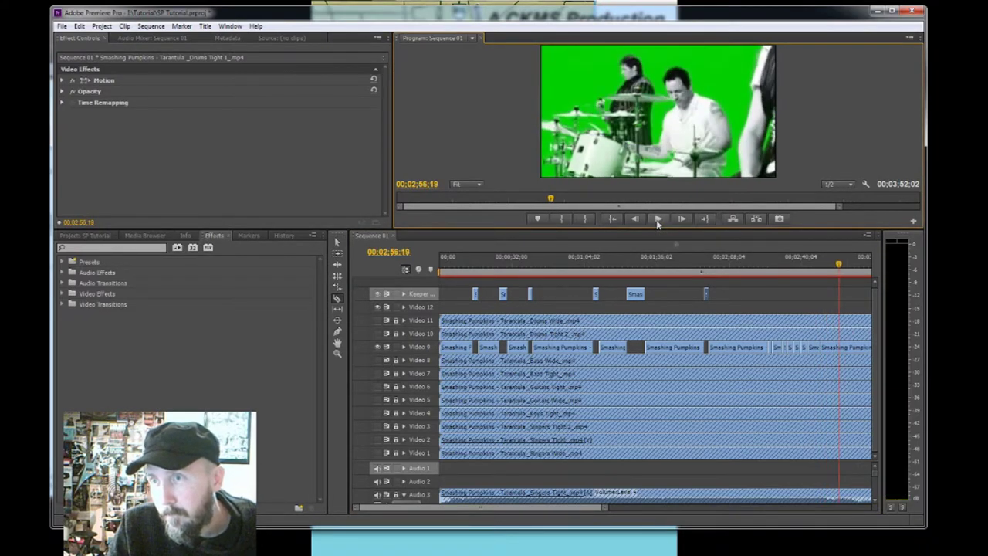
# Move the Smas clip and two short Video 9 shots up onto the Keeper track
pyautogui.moveTo(831, 346); pyautogui.dragTo(829, 295)
pyautogui.click(801, 265)
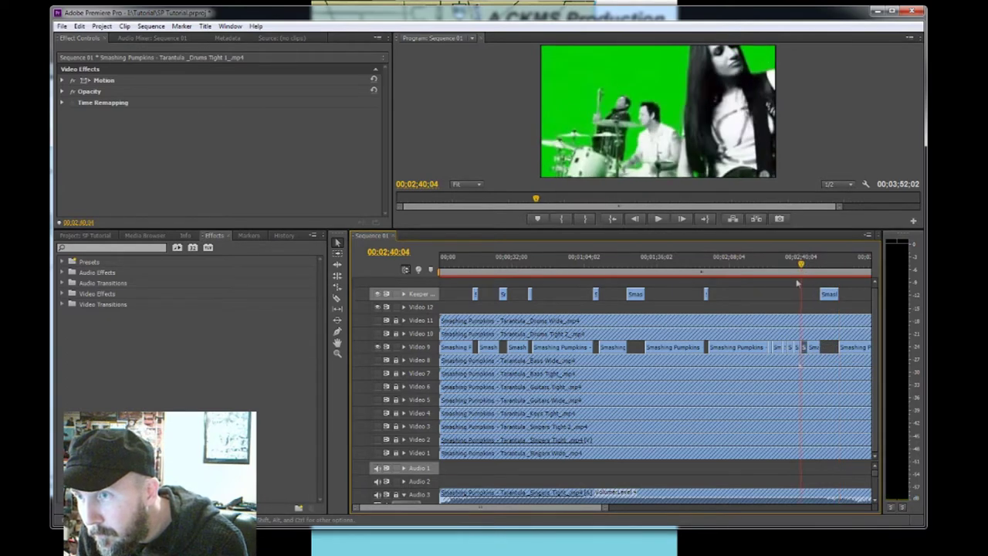
pyautogui.click(789, 271)
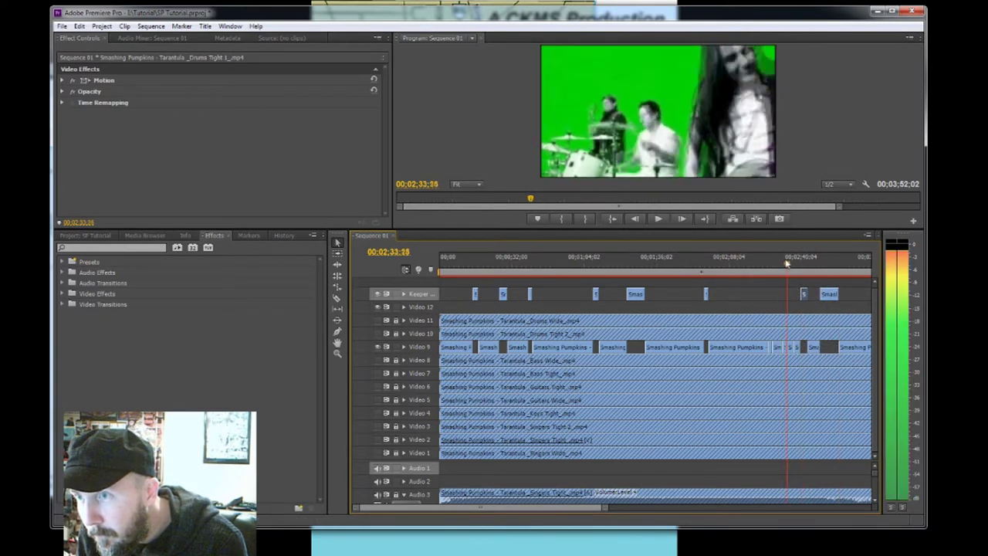
pyautogui.moveTo(789, 347); pyautogui.dragTo(791, 297)
pyautogui.press('Up')
pyautogui.press('space')
pyautogui.moveTo(774, 349); pyautogui.dragTo(769, 294)
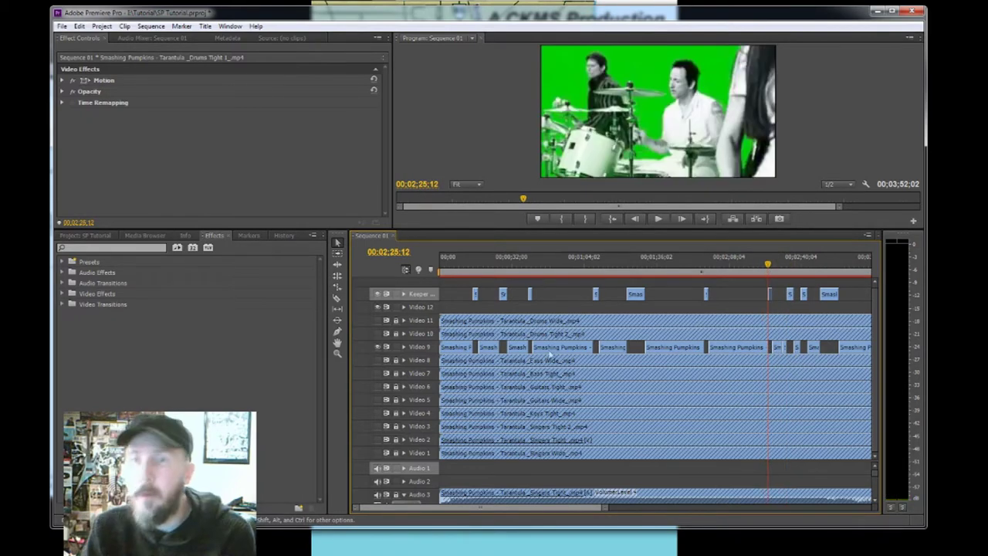
pyautogui.click(464, 321)
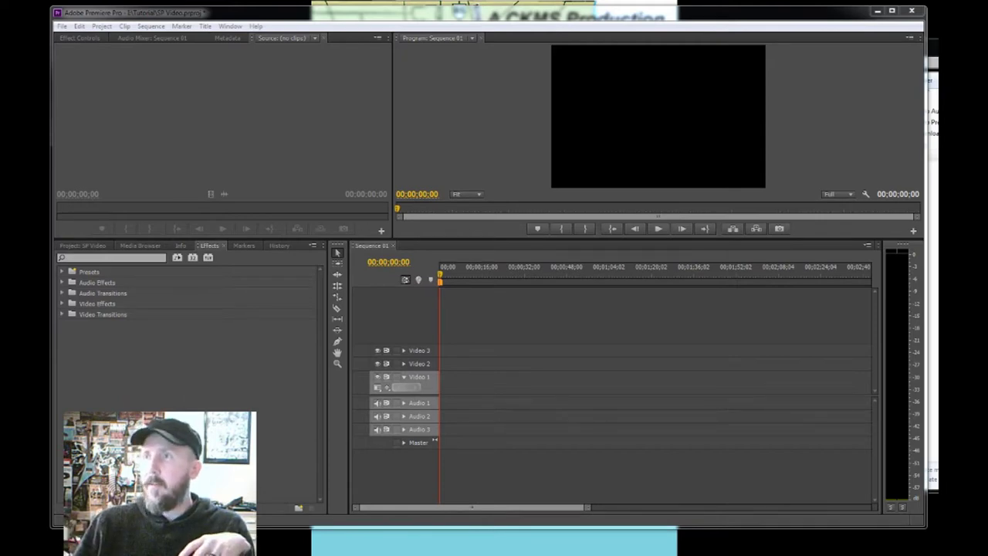
pyautogui.hotkey('alt', 'Tab')
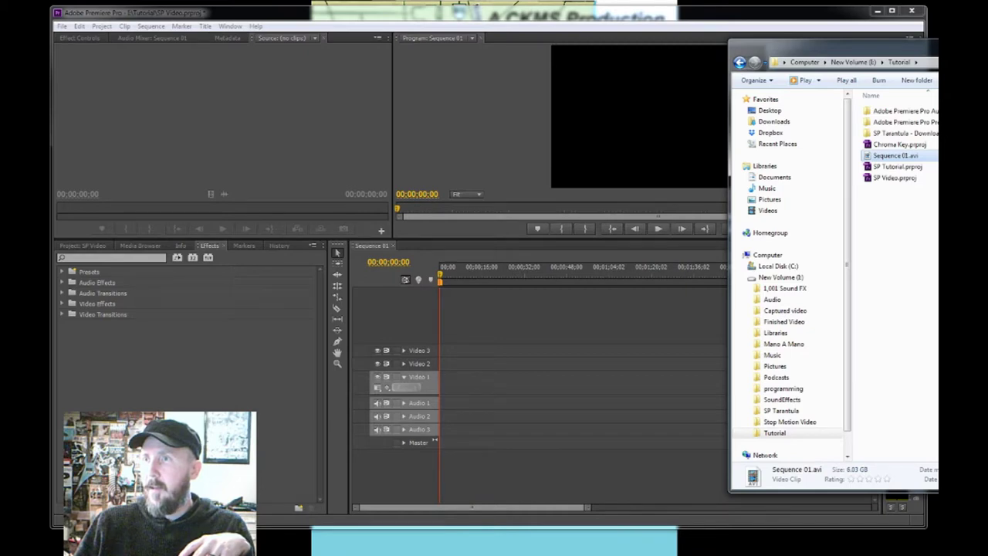
# Drag Sequence 01.avi from the Tutorial folder onto Video 1, then minimize the folder window
pyautogui.moveTo(926, 48); pyautogui.dragTo(801, 52)
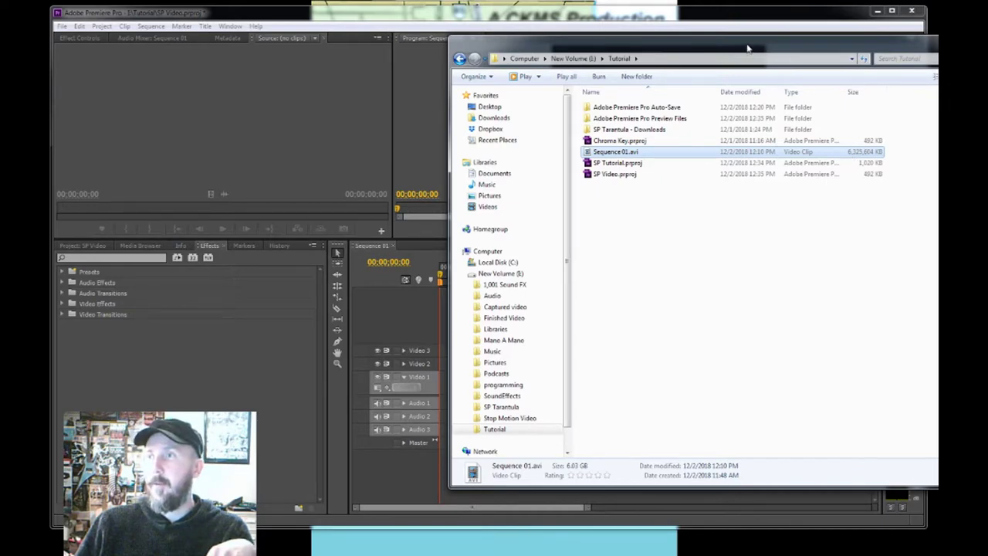
pyautogui.moveTo(715, 46); pyautogui.dragTo(981, 32)
pyautogui.moveTo(865, 137); pyautogui.dragTo(442, 391)
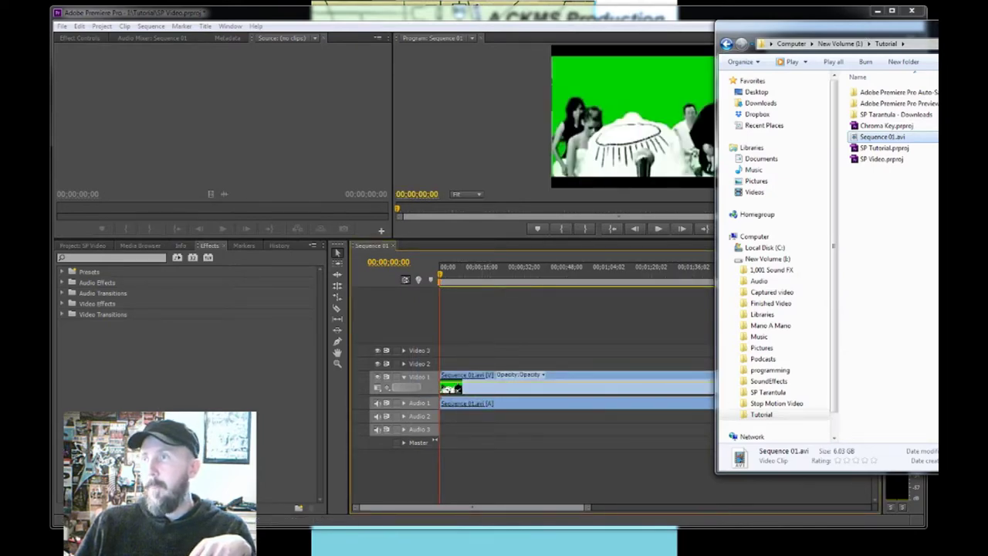
pyautogui.click(877, 11)
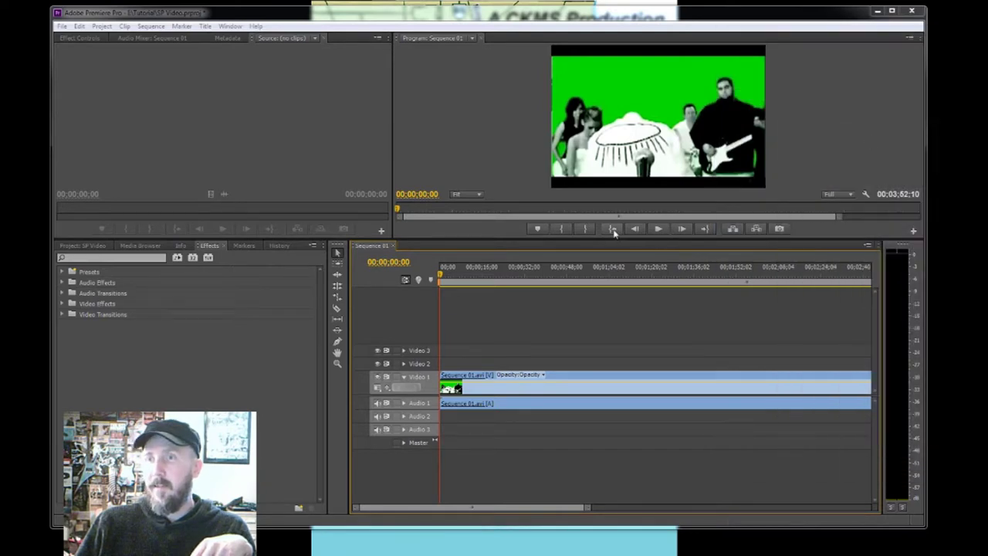
# Play Sequence 01.avi through to 37;10, then expand the Video Effects category
pyautogui.click(658, 230)
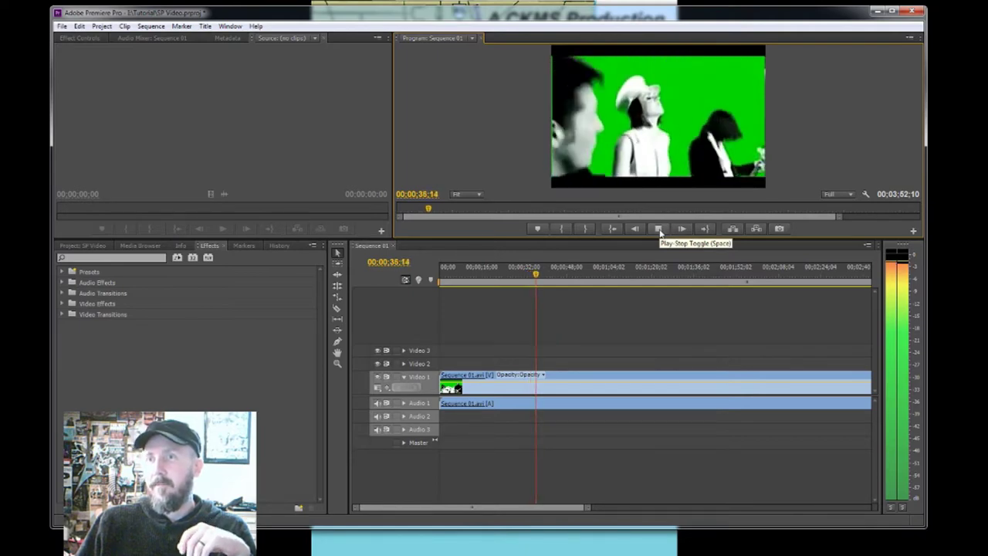
pyautogui.click(658, 229)
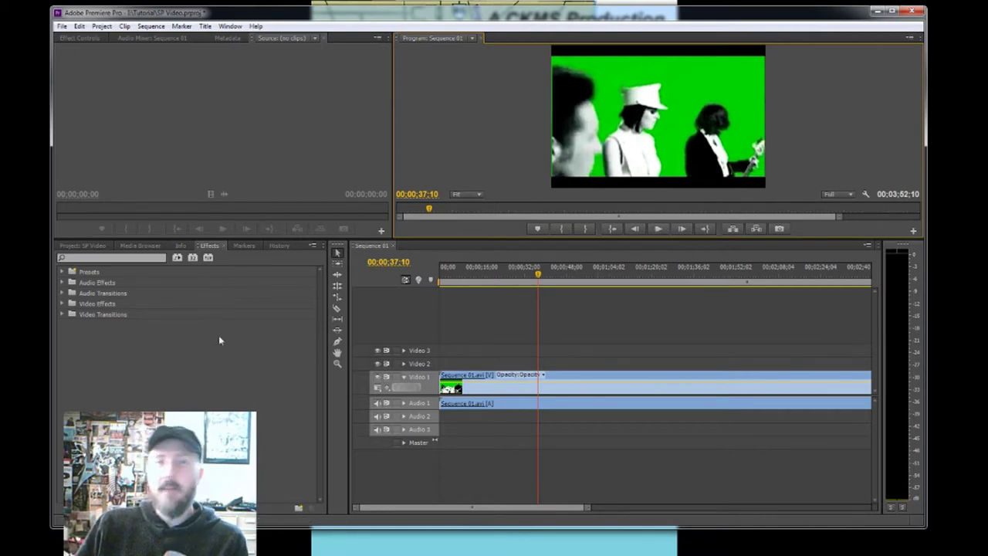
pyautogui.click(62, 304)
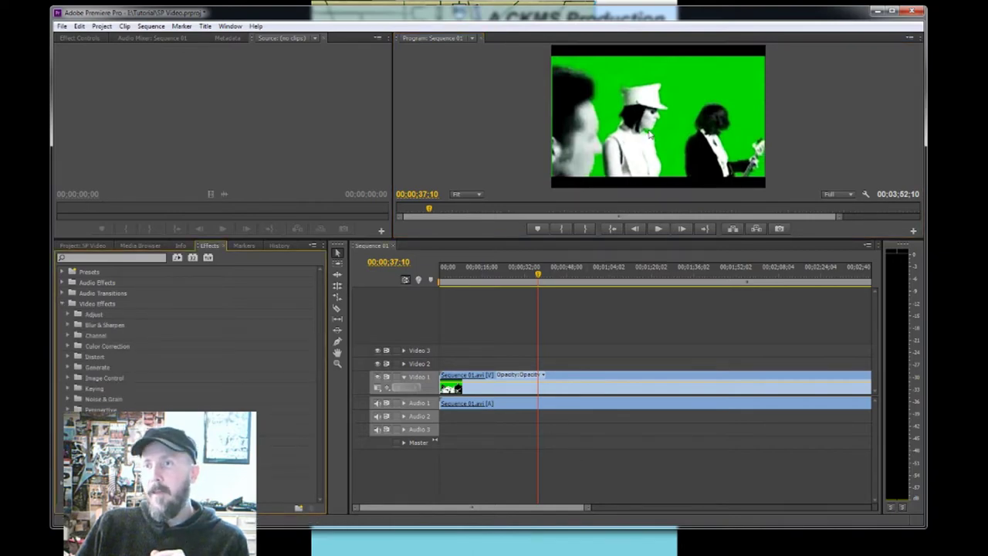
# Move Sequence 01.avi up to Video 2, then expand Keying and browse from Chroma Key to Ultra Key
pyautogui.moveTo(567, 379); pyautogui.dragTo(565, 368)
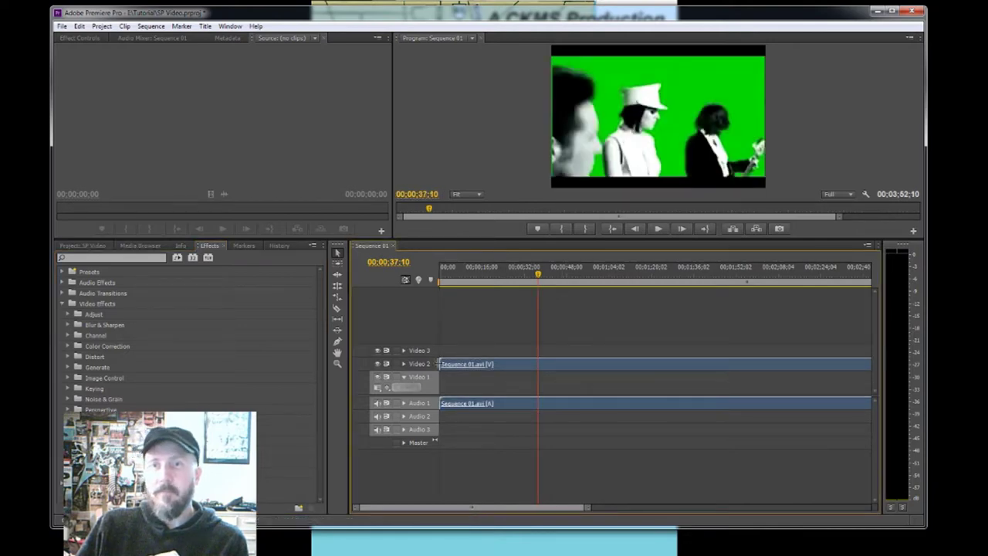
pyautogui.click(658, 231)
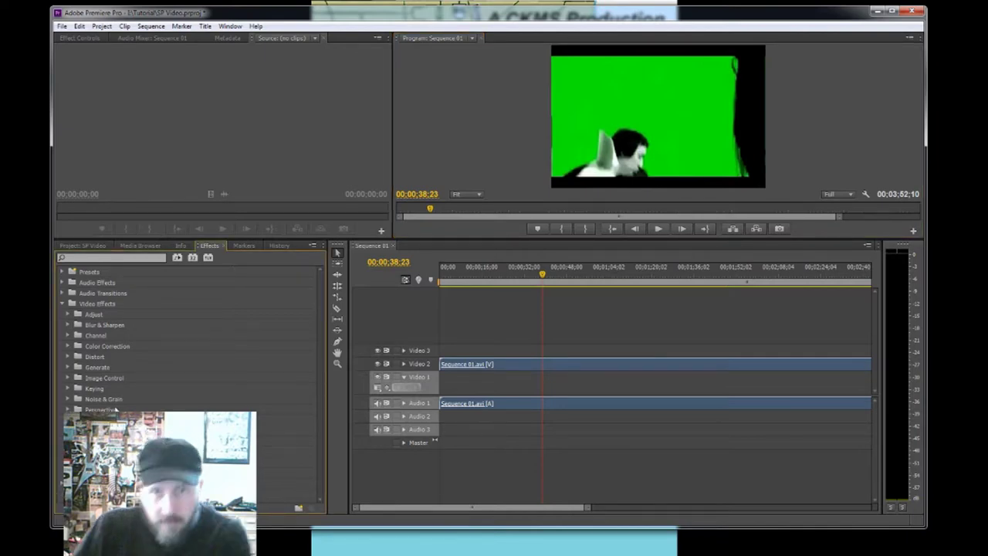
pyautogui.click(68, 389)
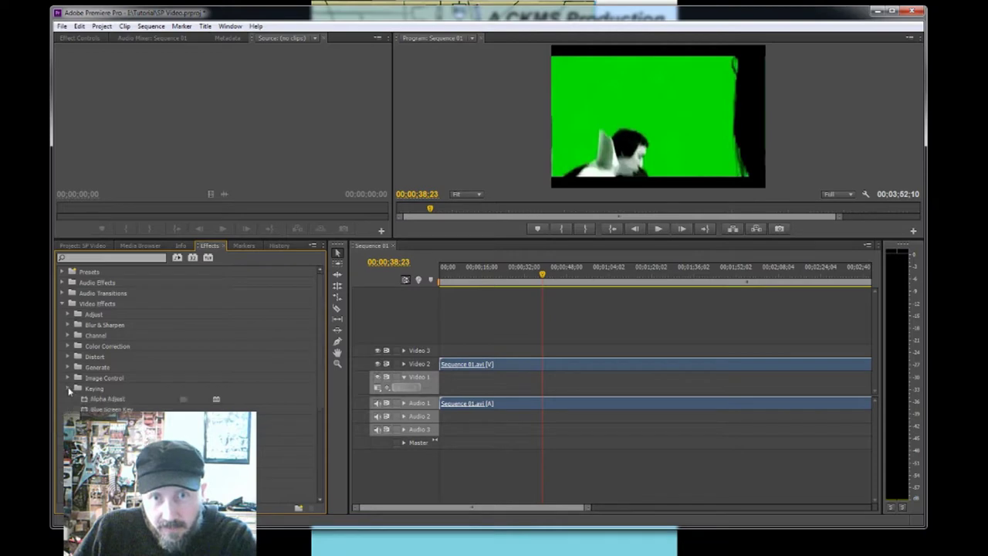
pyautogui.scroll(-2, 110, 403)
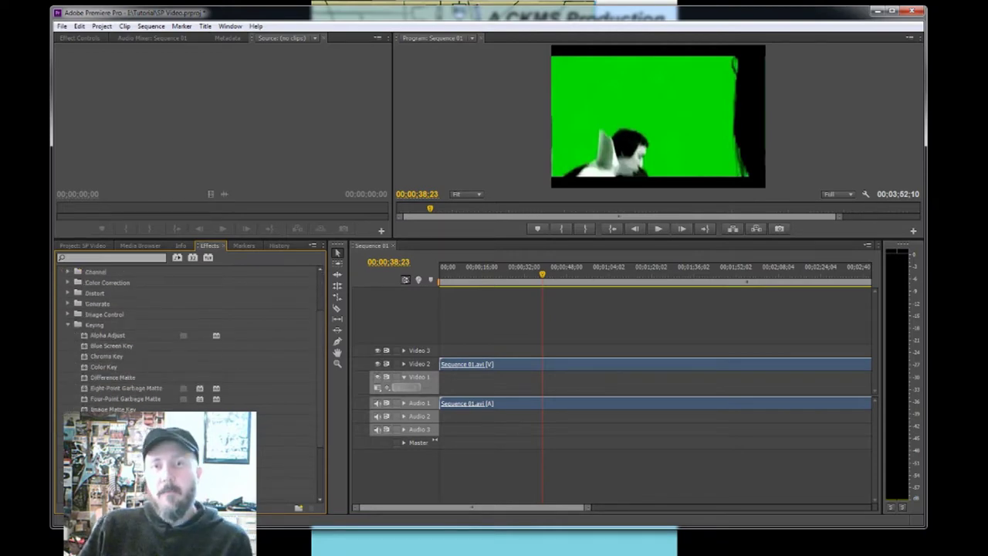
pyautogui.scroll(-1, 189, 340)
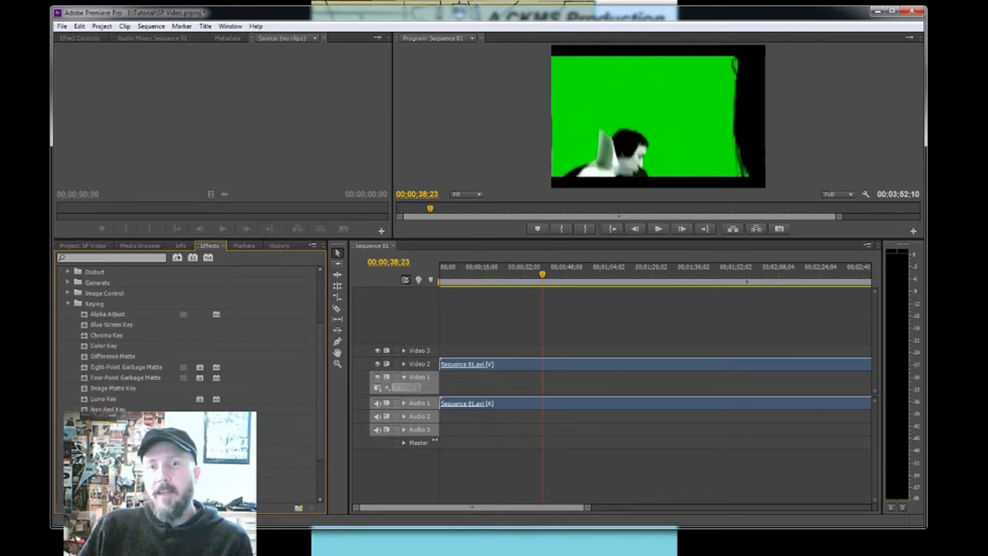
pyautogui.click(116, 336)
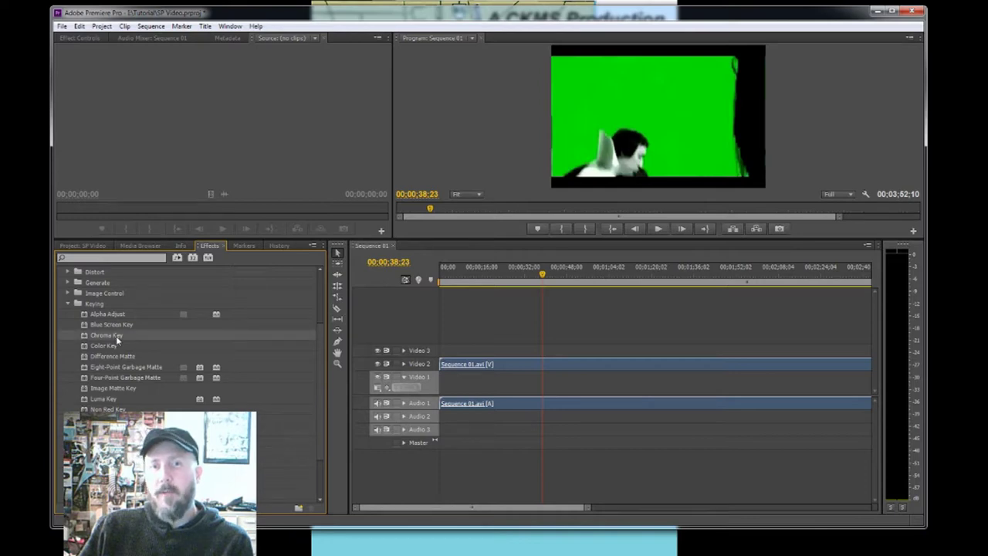
pyautogui.click(127, 324)
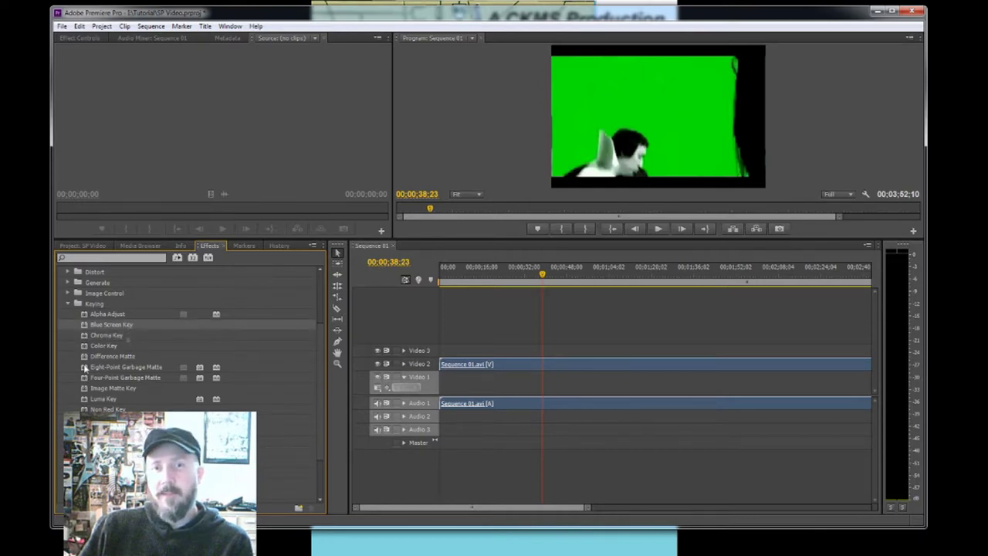
pyautogui.click(115, 356)
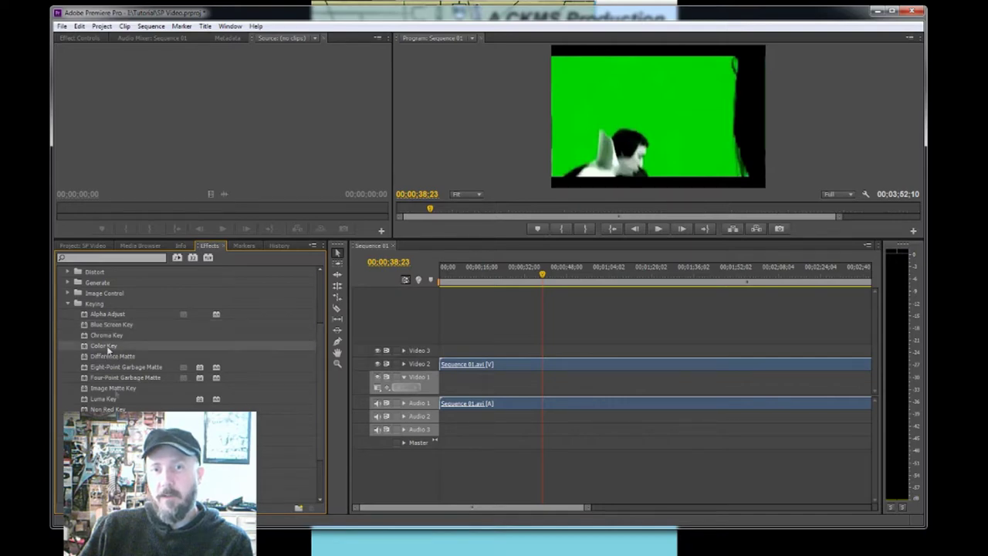
pyautogui.click(116, 462)
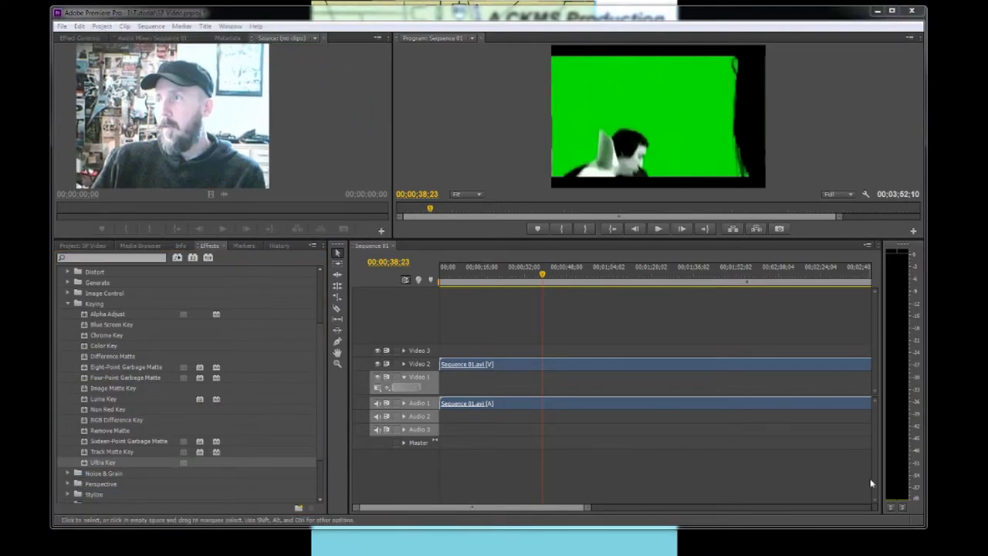
# Apply Ultra Key to the Video 2 clip and sample the green screen as its key color
pyautogui.click(100, 463)
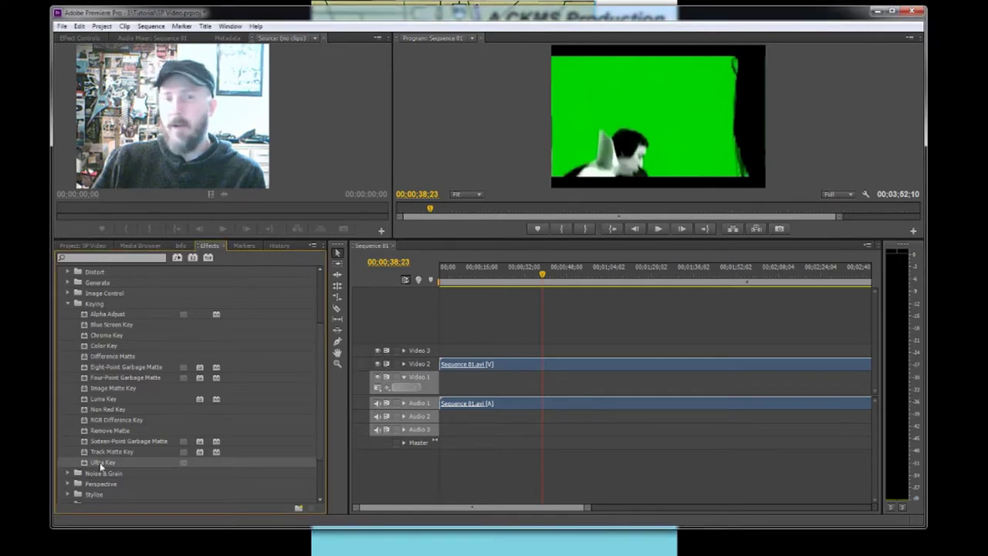
pyautogui.moveTo(100, 463); pyautogui.dragTo(494, 370)
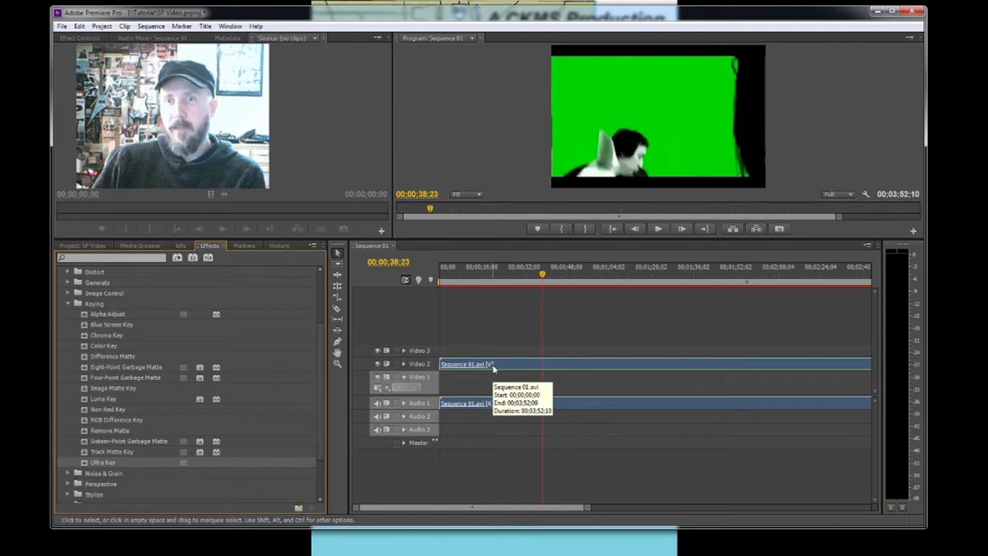
pyautogui.doubleClick(520, 367)
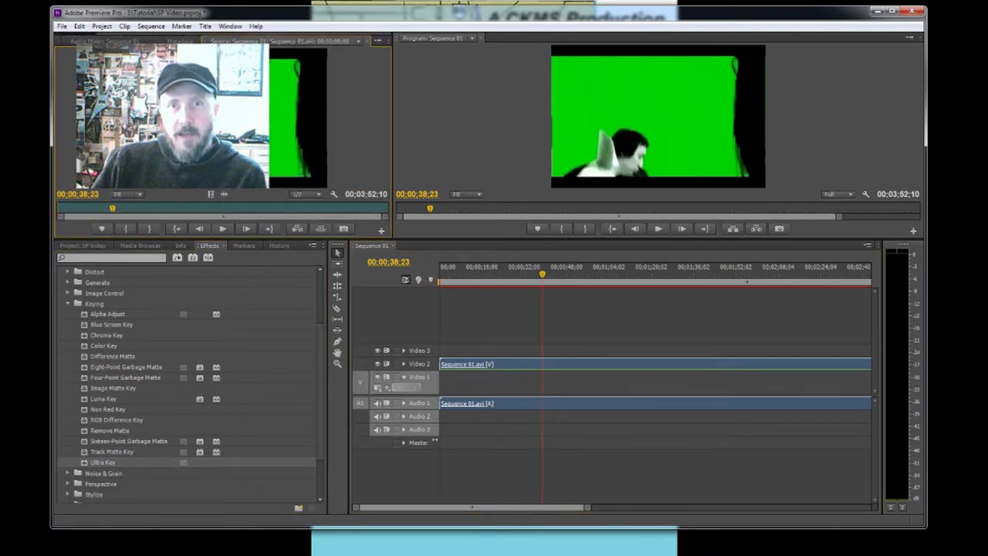
pyautogui.click(82, 40)
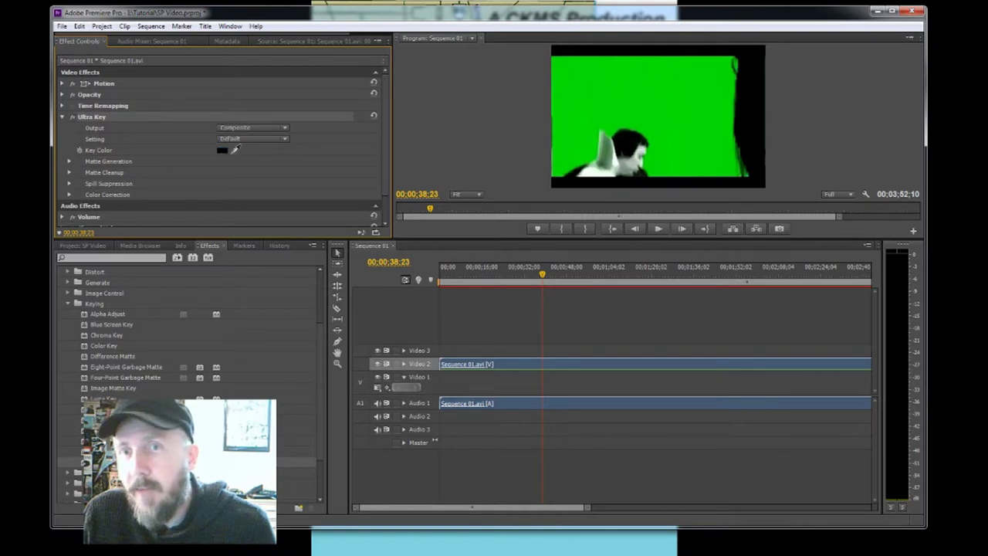
pyautogui.click(636, 87)
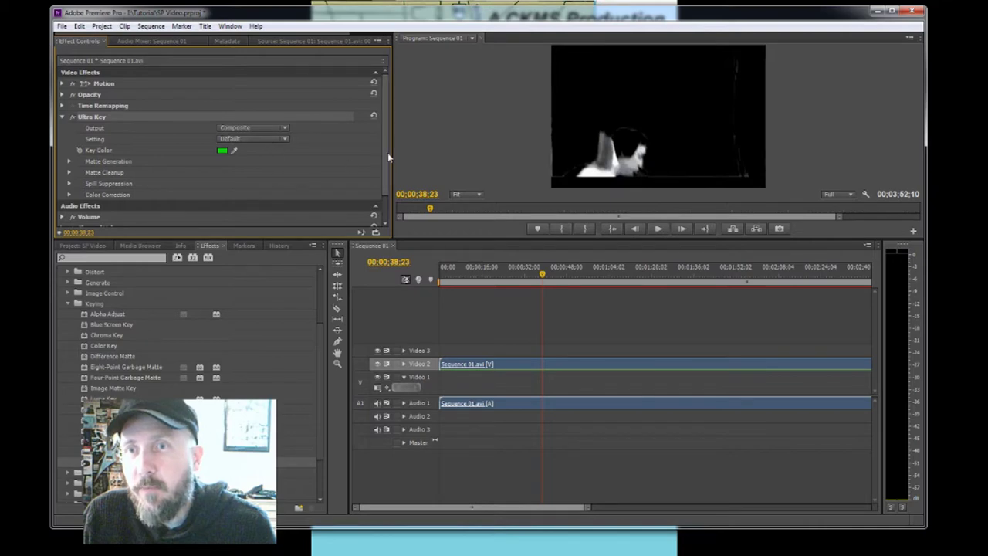
# Expand and collapse Ultra Key's Color Correction, Matte Generation and Spill Suppression groups
pyautogui.scroll(-2, 386, 152)
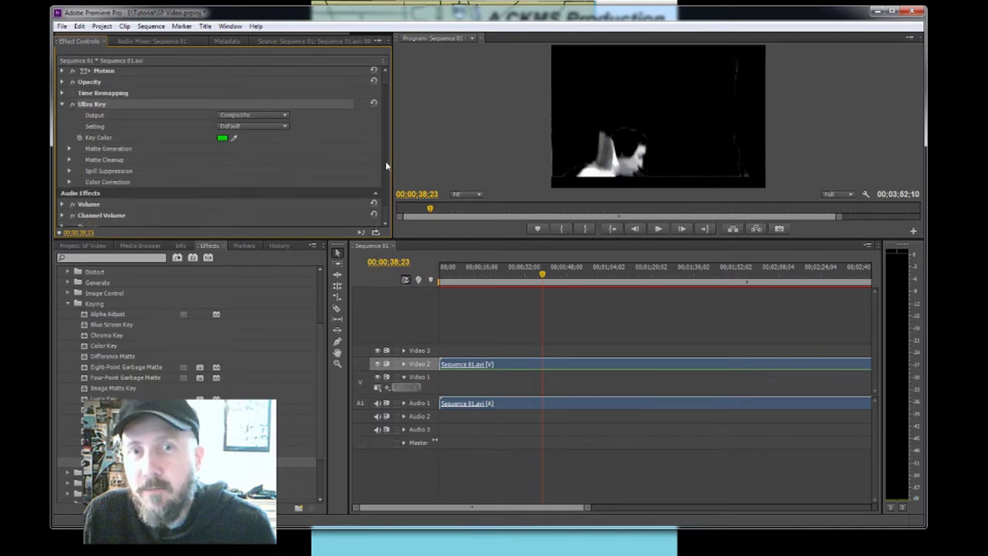
pyautogui.click(68, 177)
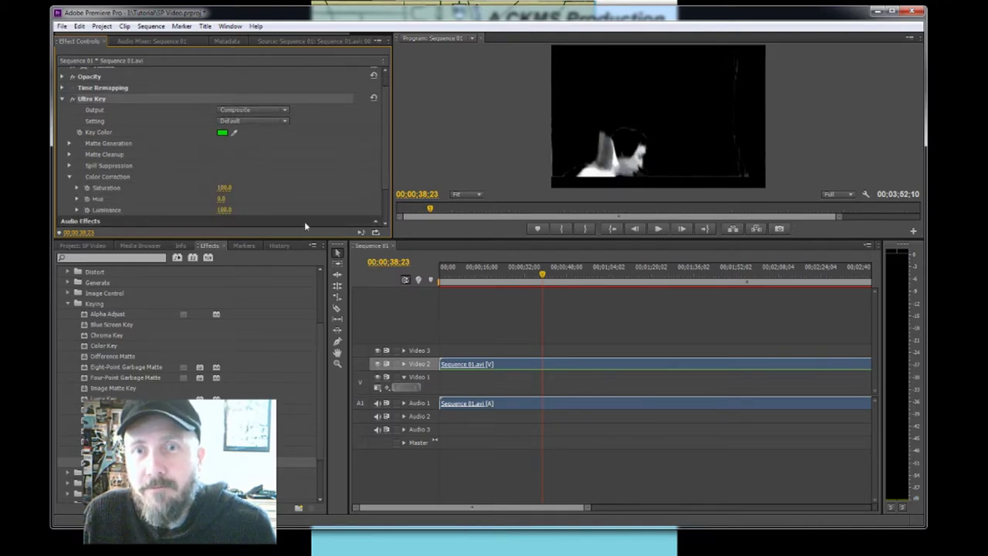
pyautogui.scroll(-2, 386, 177)
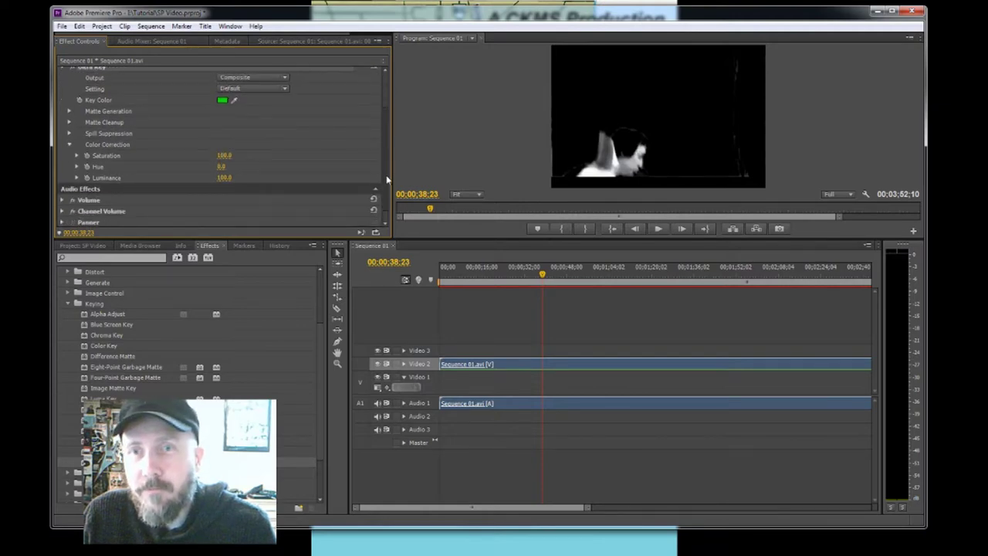
pyautogui.scroll(1, 387, 173)
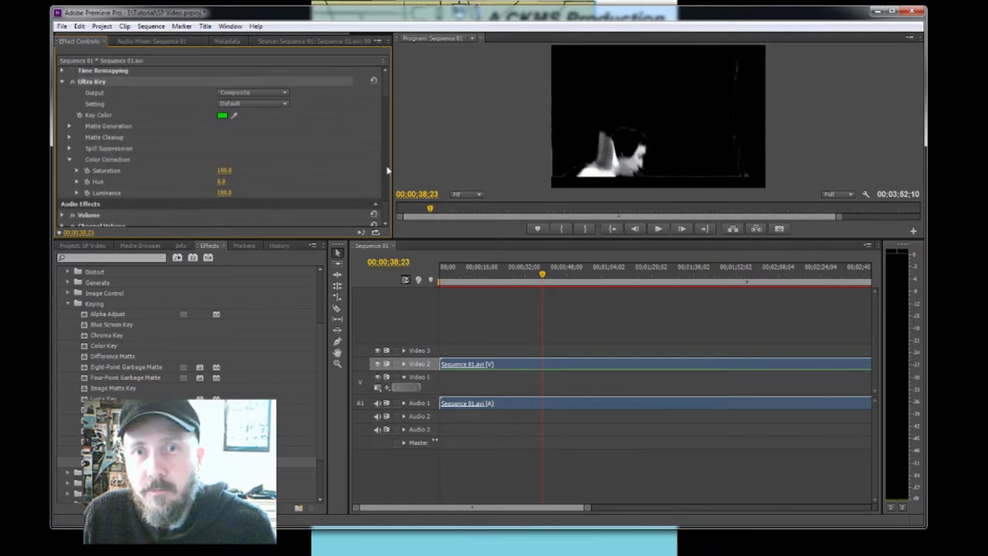
pyautogui.click(70, 126)
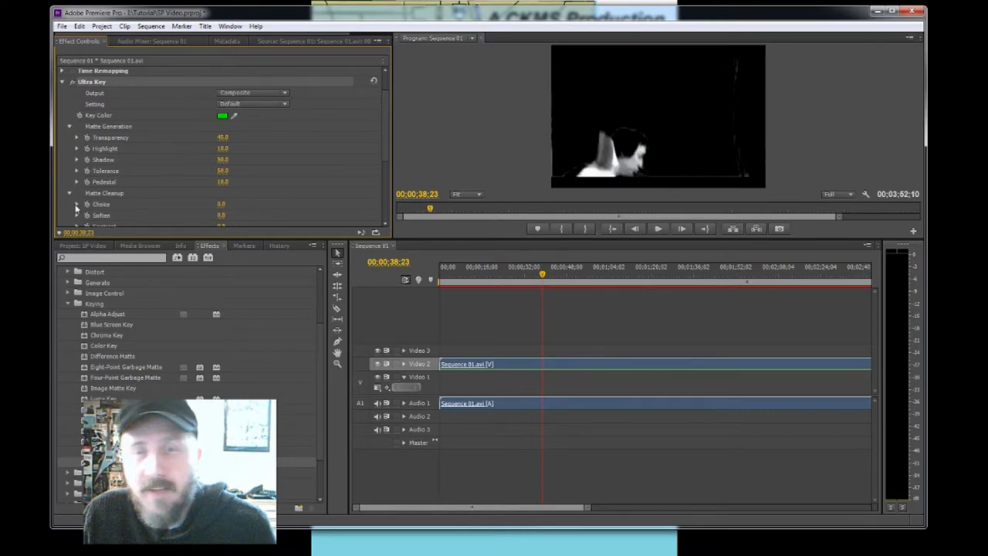
pyautogui.click(69, 126)
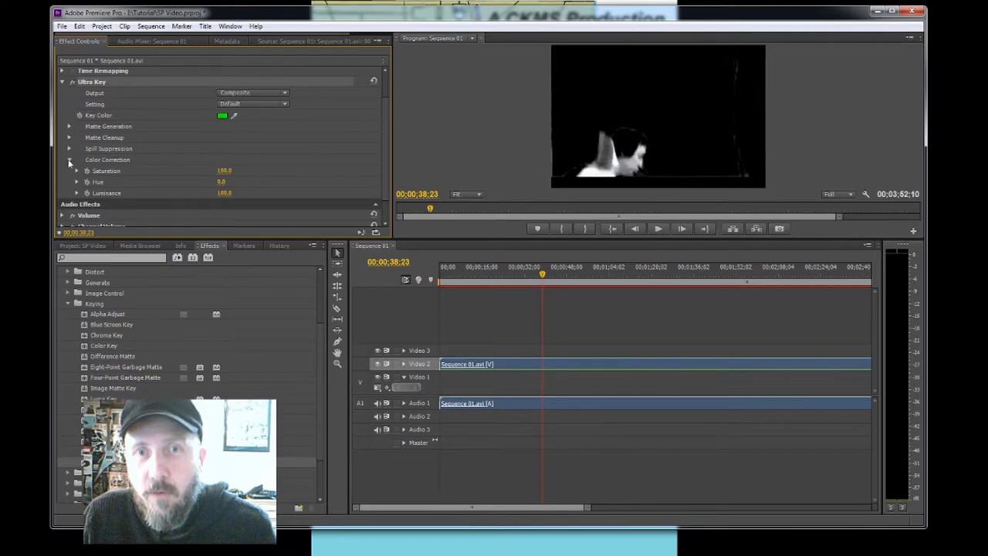
pyautogui.click(69, 160)
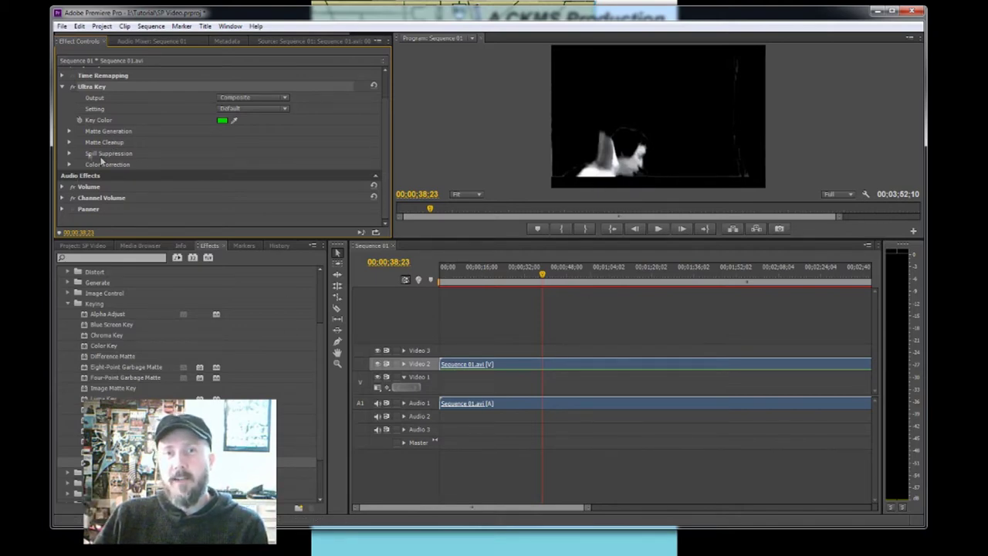
pyautogui.click(69, 154)
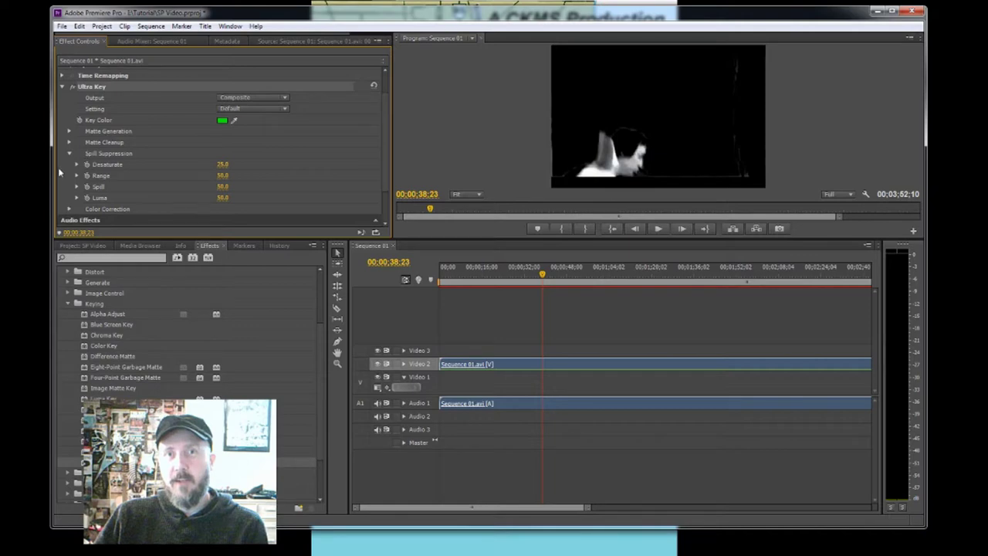
pyautogui.click(69, 153)
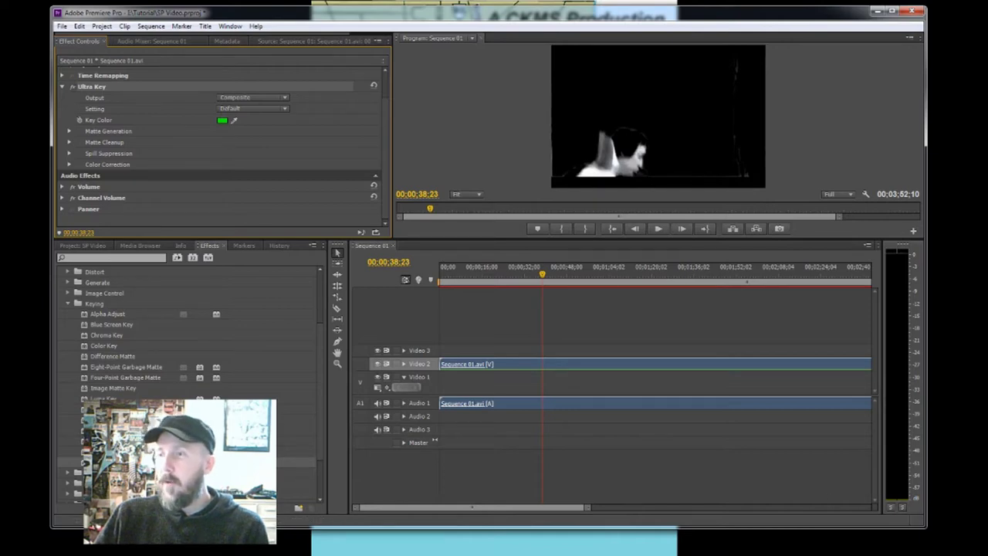
# Watch Student Smashing Pumpkins Video, skipping to 1:33, 2:36, 3:00 and 3:29, then open the Tarantula Video
pyautogui.hotkey('alt', 'Tab')
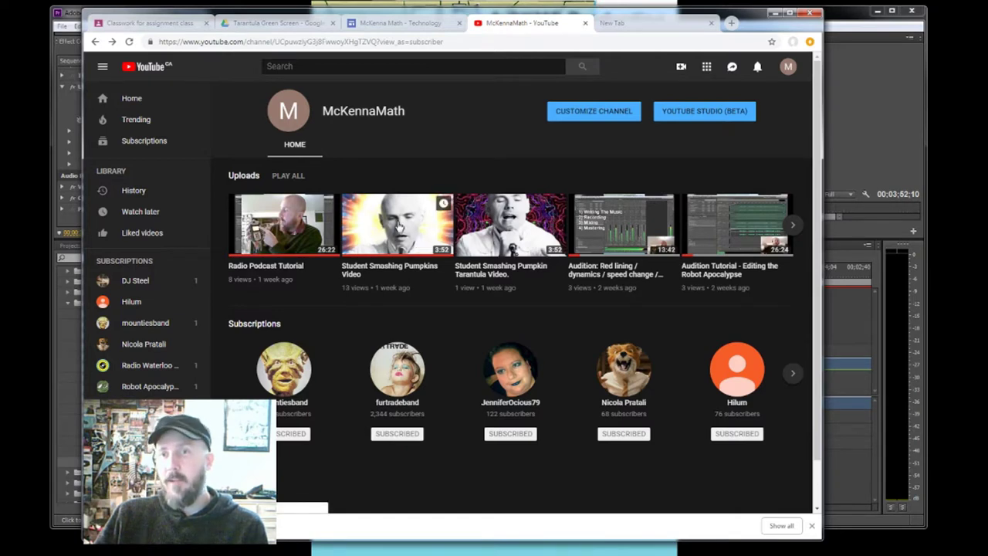
pyautogui.click(400, 272)
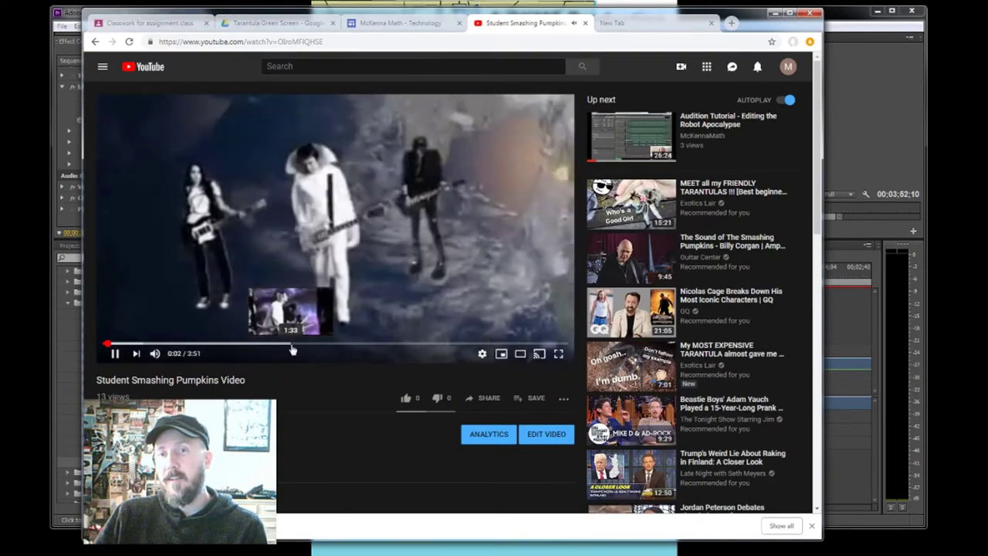
pyautogui.click(292, 345)
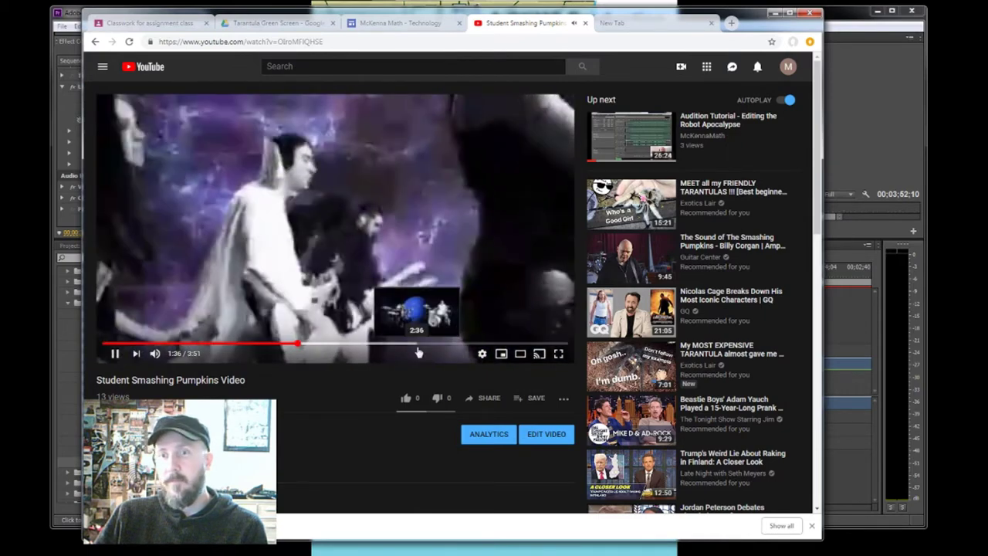
pyautogui.click(417, 352)
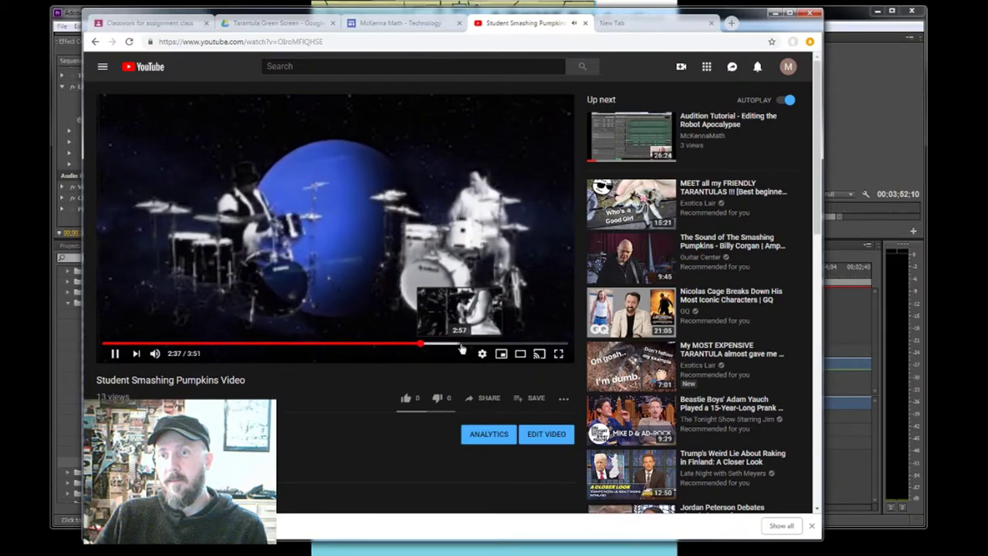
pyautogui.click(463, 347)
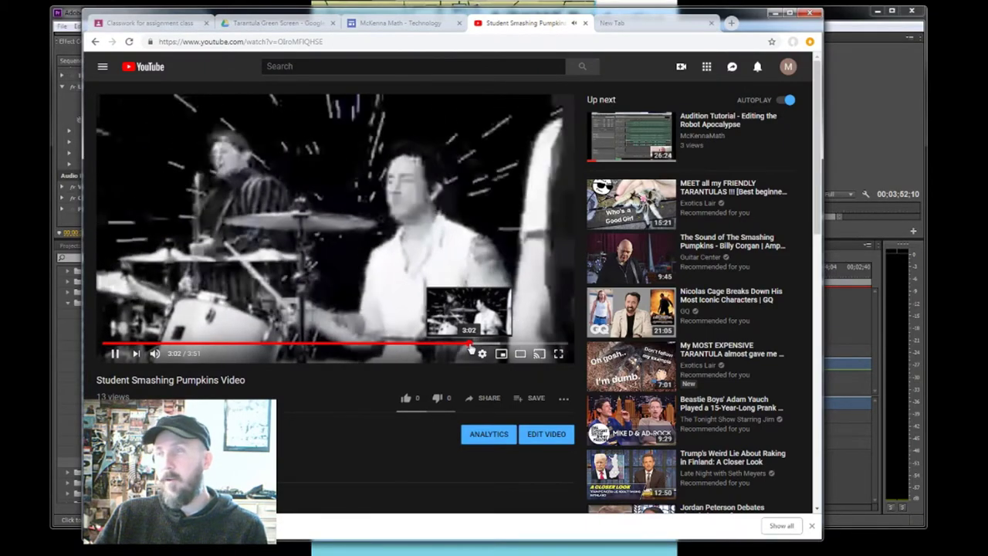
pyautogui.click(524, 345)
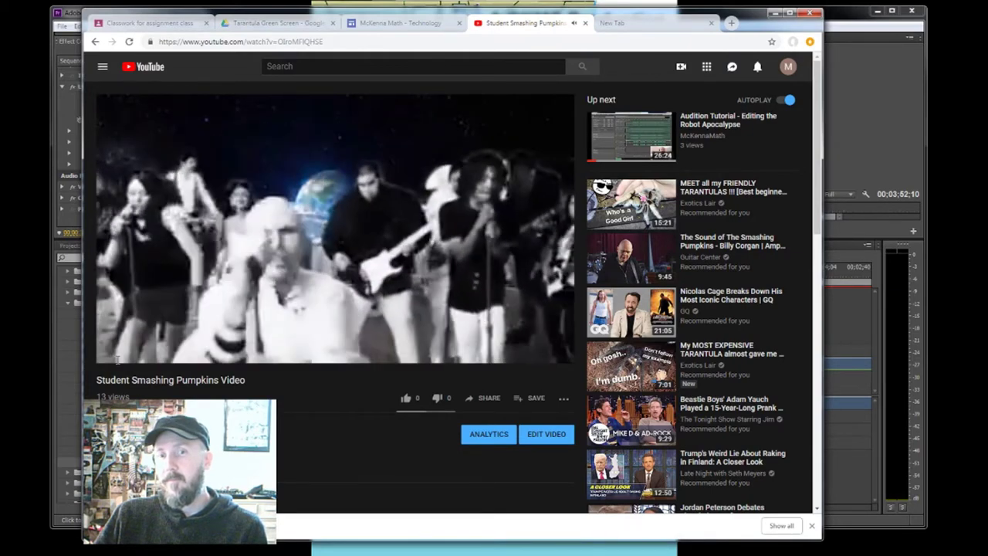
pyautogui.click(95, 42)
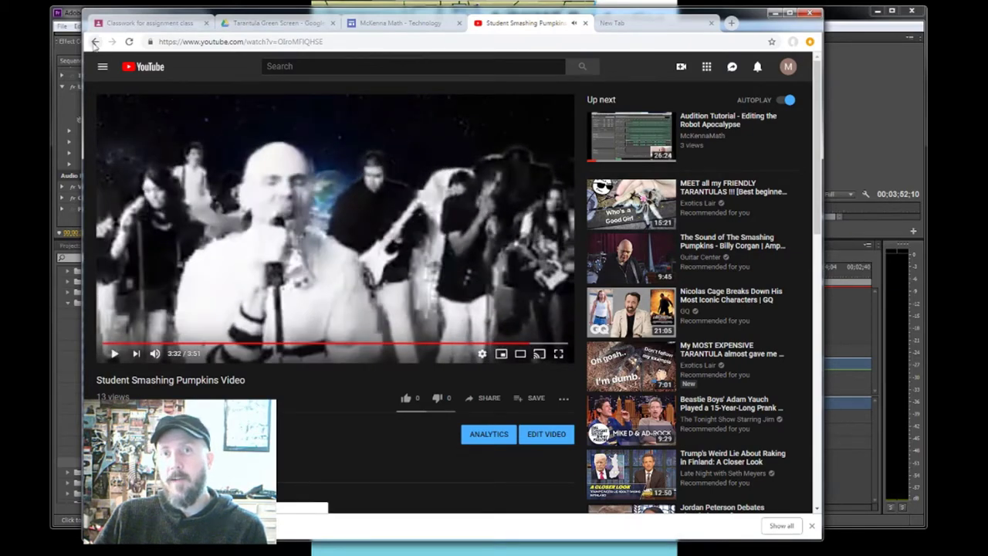
pyautogui.click(506, 269)
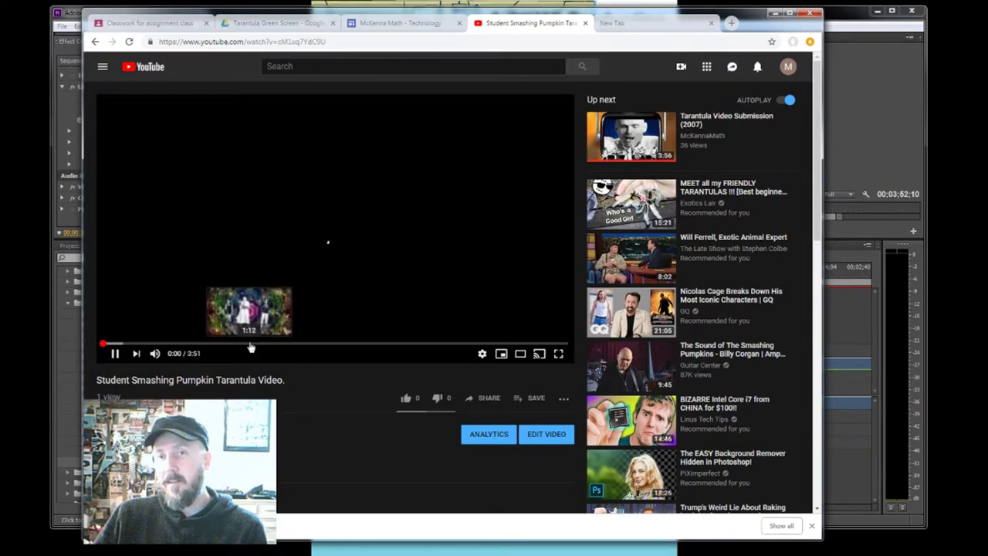
# Skip the tarantula video ahead through 0:46, 1:19 and 2:11, pausing it at 2:18
pyautogui.click(198, 345)
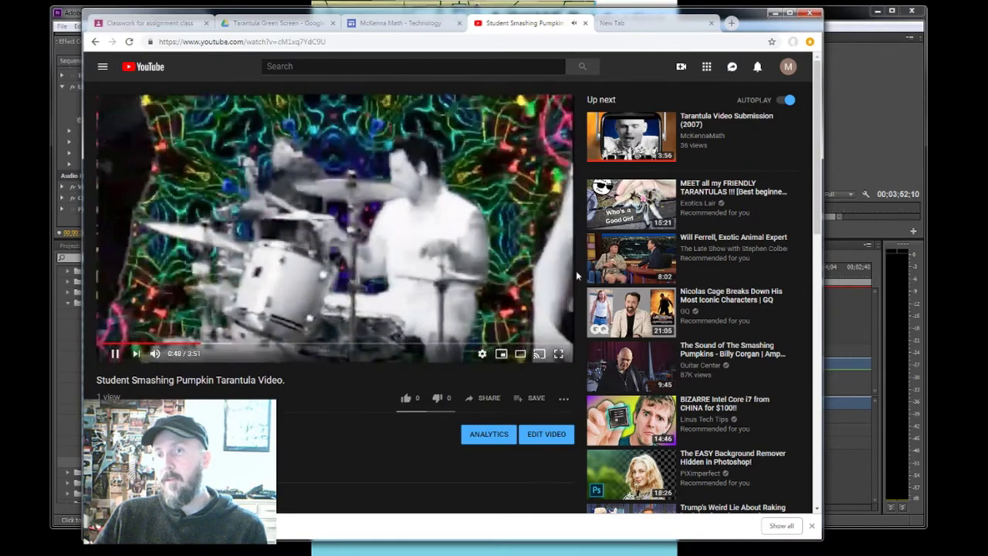
pyautogui.click(262, 343)
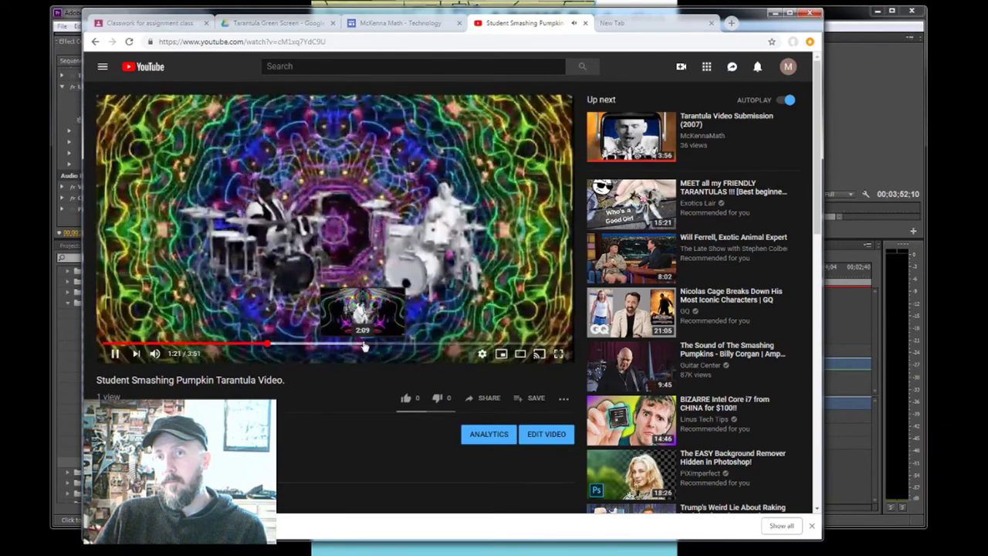
pyautogui.click(367, 343)
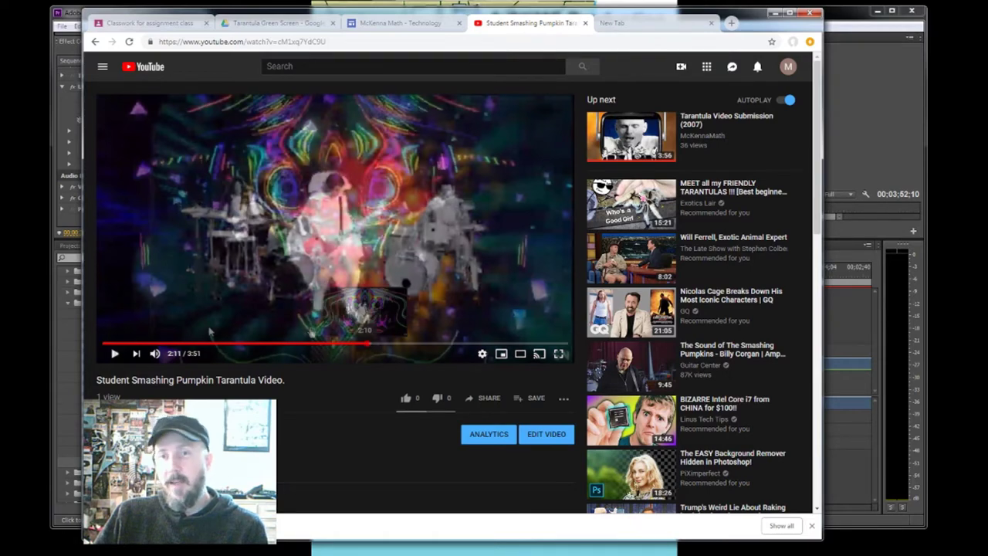
pyautogui.click(115, 353)
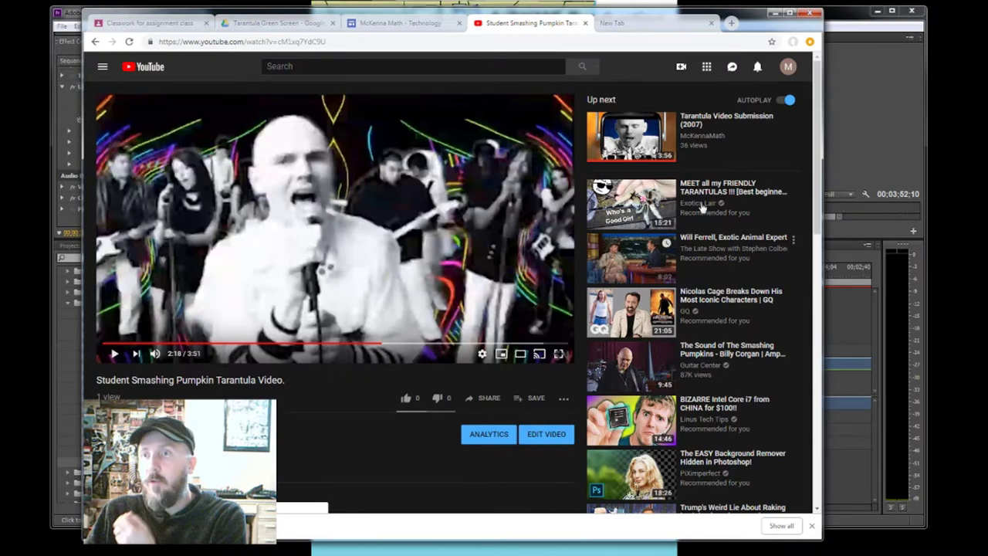
pyautogui.click(631, 30)
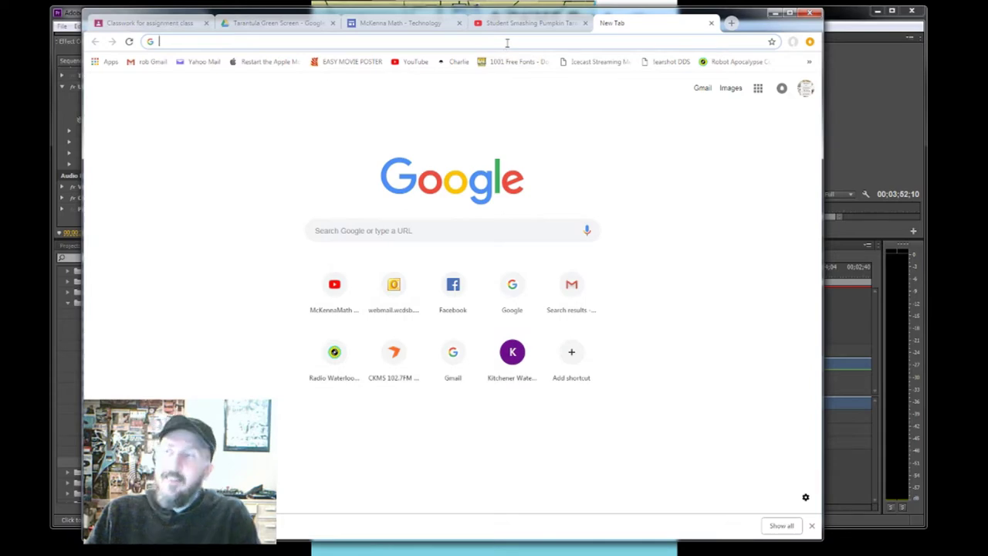
# Load the en.savefrom.net downloader from the 'savefrom' address-bar suggestion
pyautogui.write('savefrom')
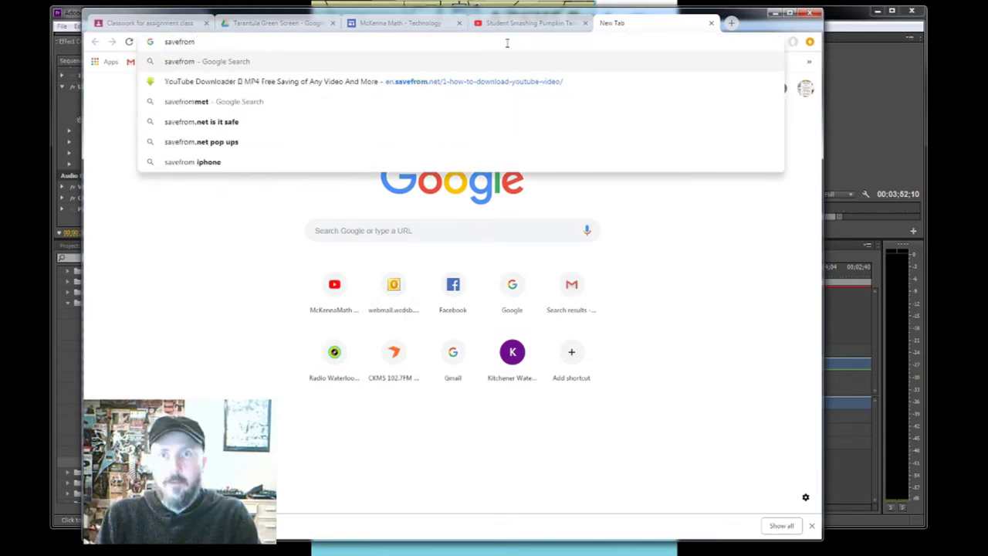
pyautogui.press('Down')
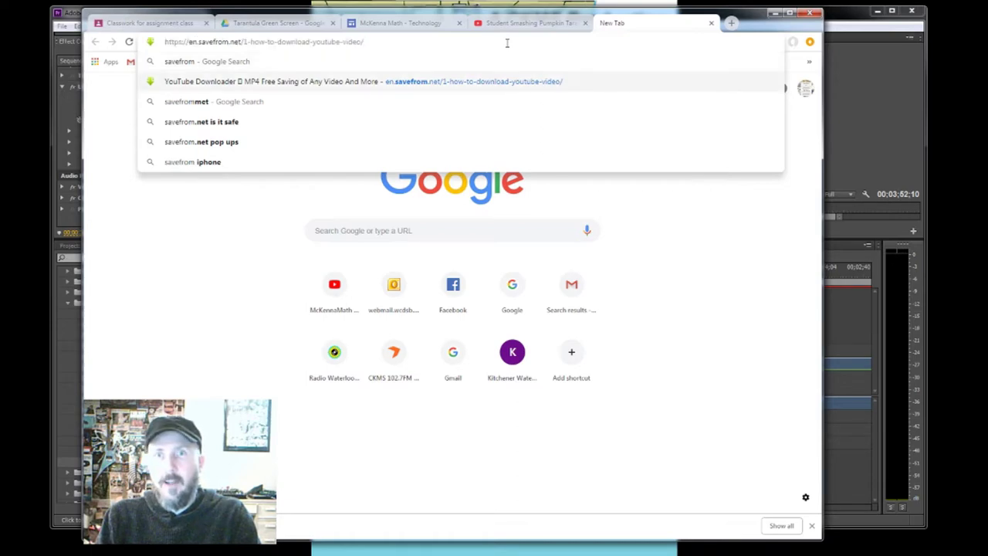
pyautogui.press('Return')
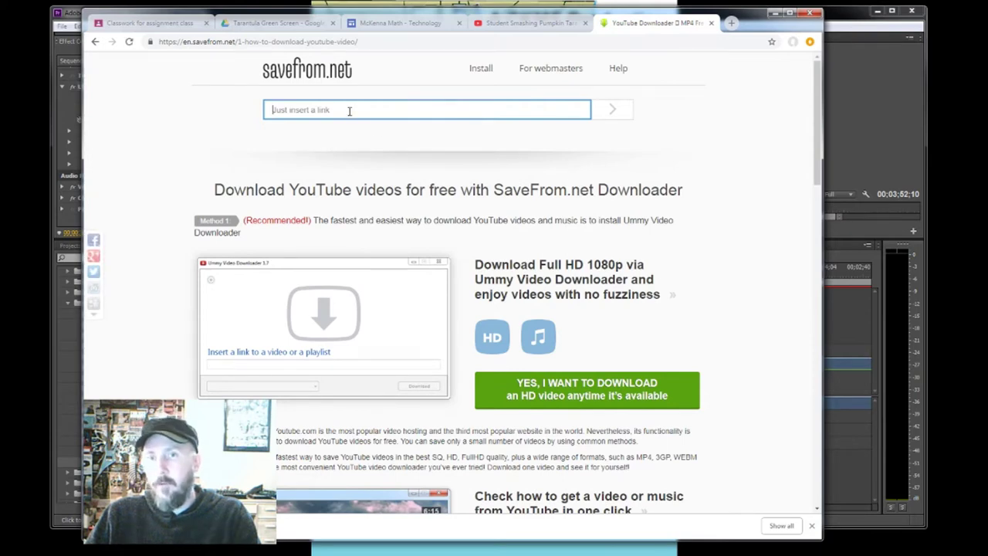
pyautogui.click(516, 24)
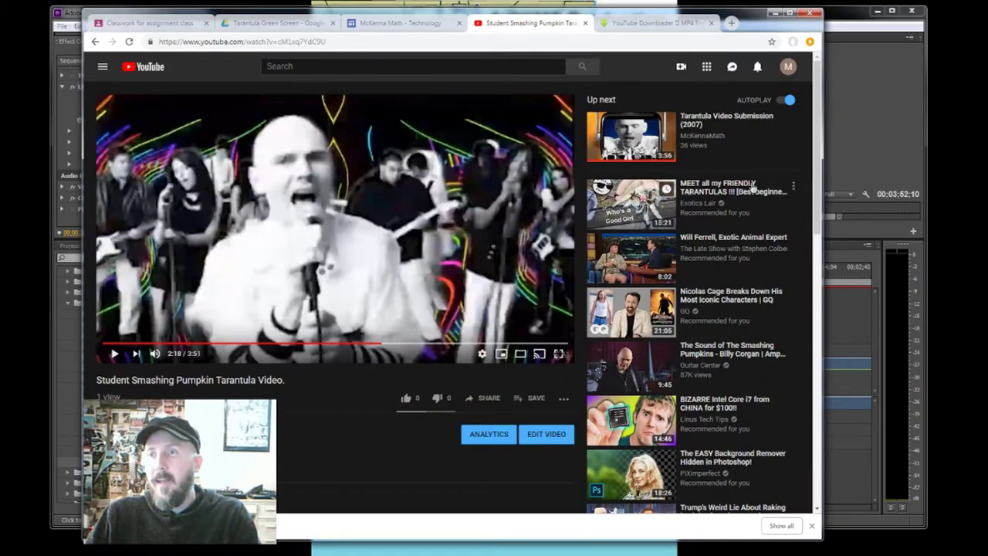
# Open MEET all my FRIENDLY TARANTULAS, skip the ad, pause it and copy its web address
pyautogui.click(698, 188)
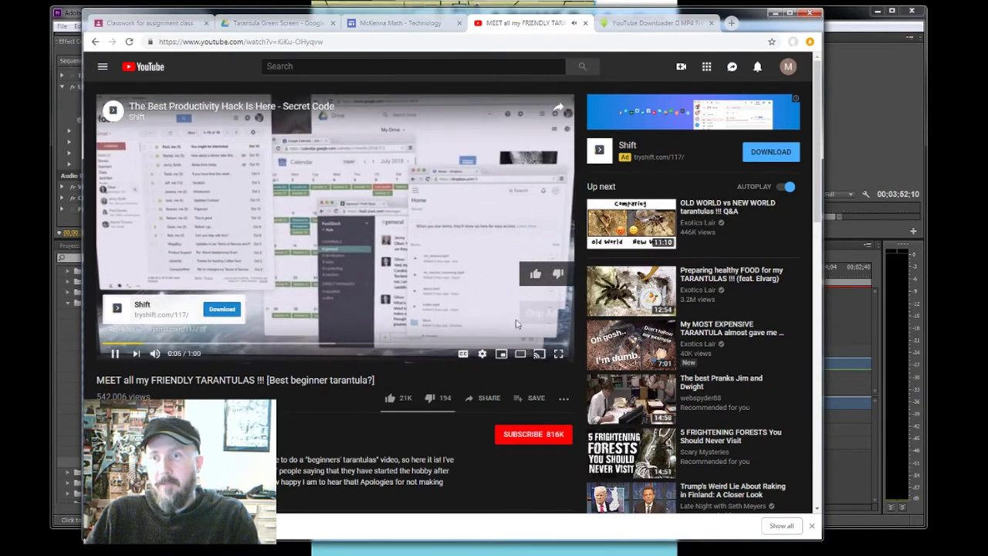
pyautogui.click(540, 313)
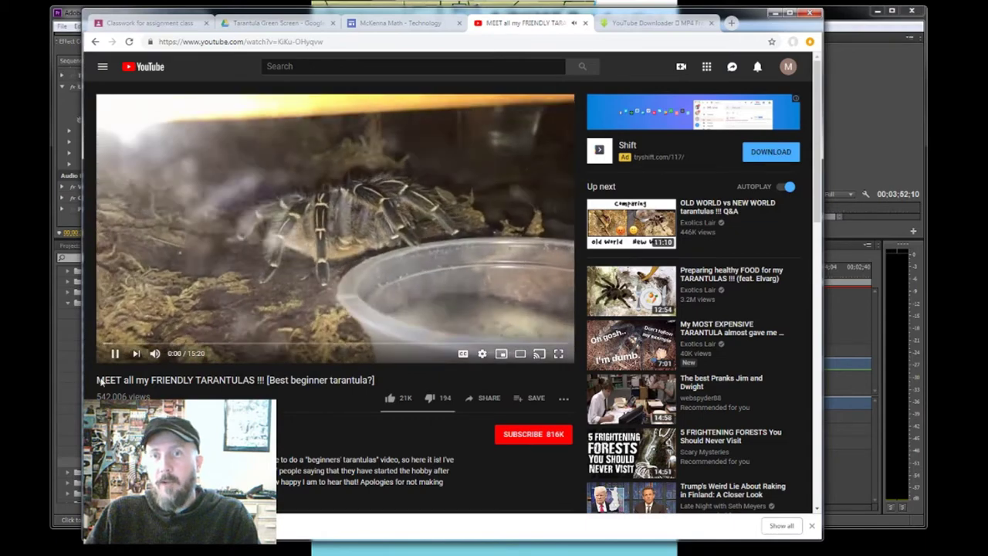
pyautogui.click(370, 176)
pyautogui.click(338, 42)
pyautogui.rightClick(281, 45)
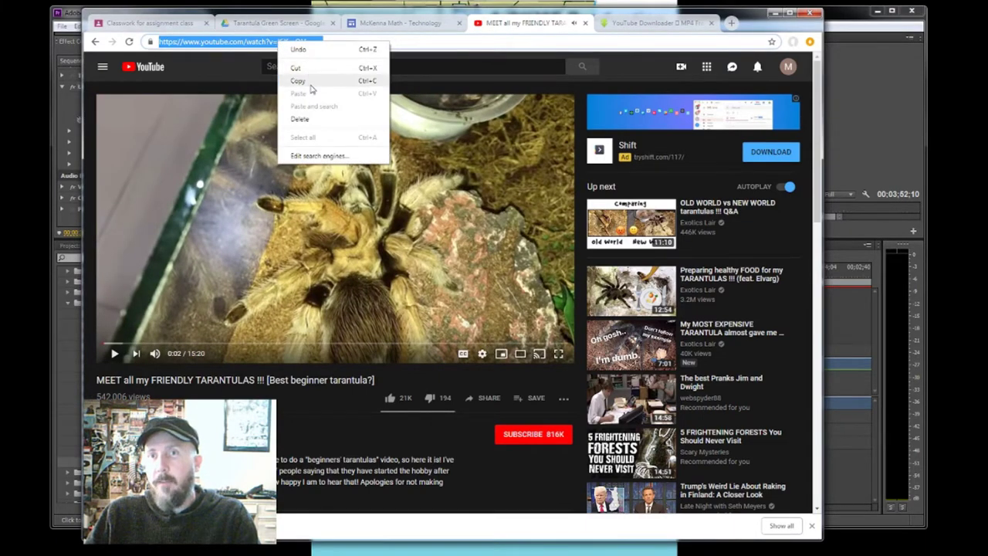
pyautogui.click(297, 81)
pyautogui.click(649, 23)
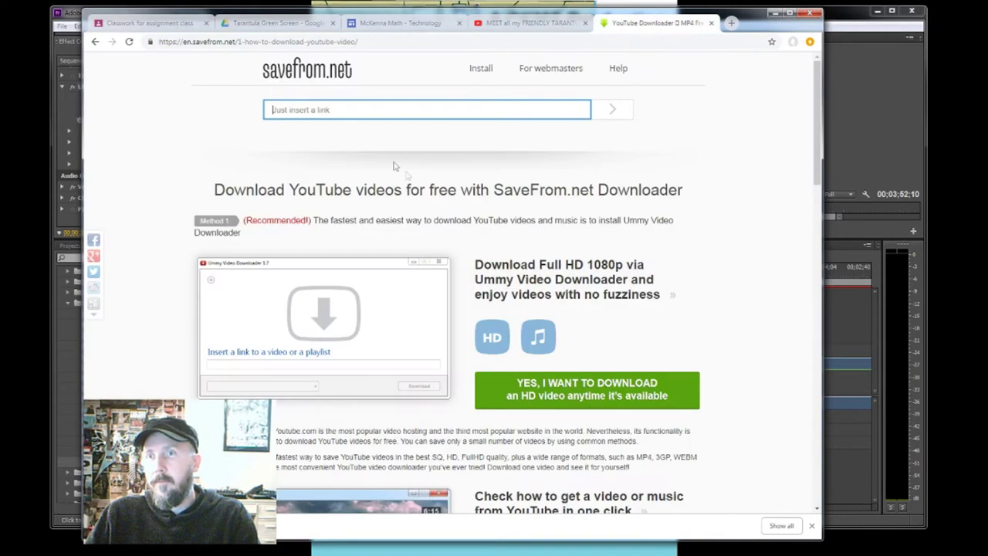
# Paste the tarantula video link into savefrom.net and get its MP4 720 download option
pyautogui.rightClick(383, 112)
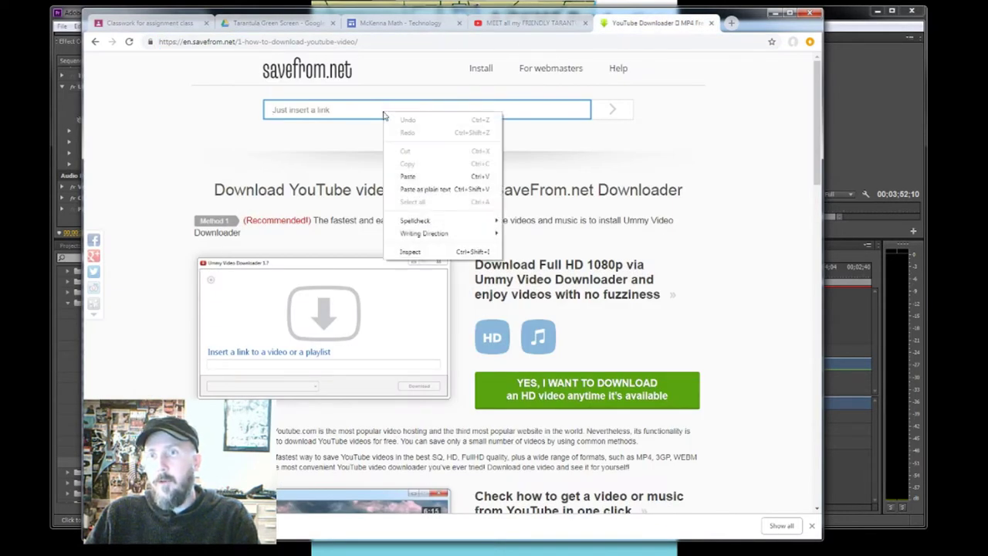
pyautogui.click(417, 181)
pyautogui.click(615, 113)
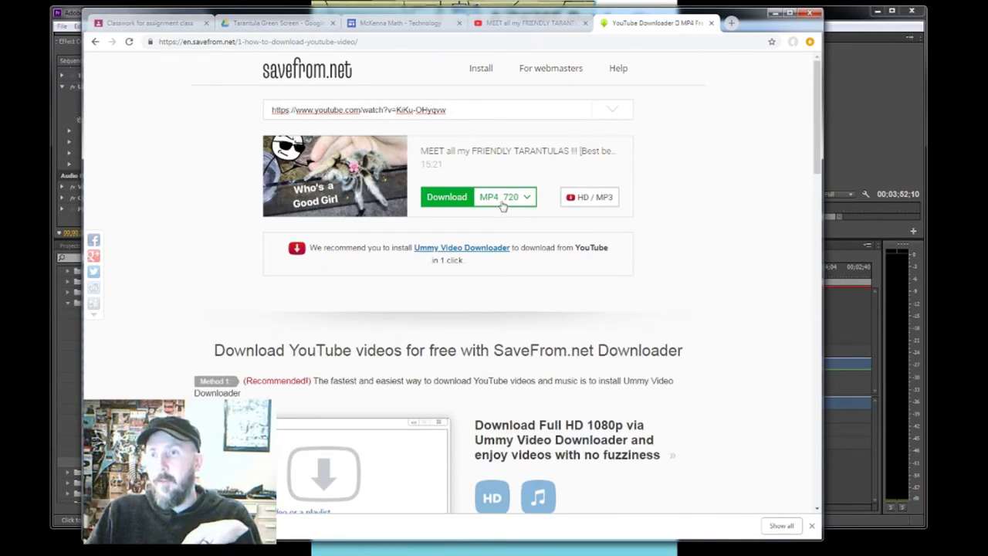
pyautogui.click(530, 199)
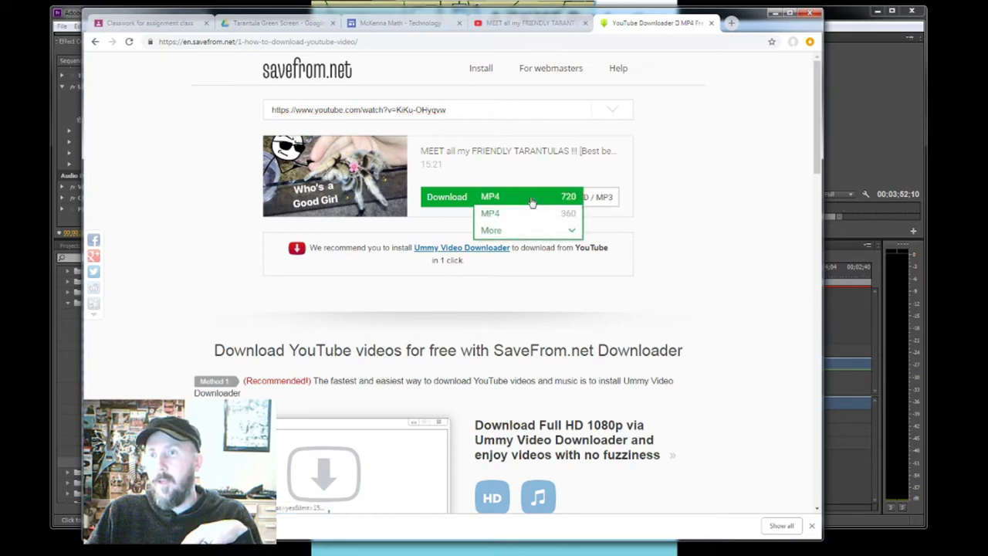
pyautogui.click(711, 206)
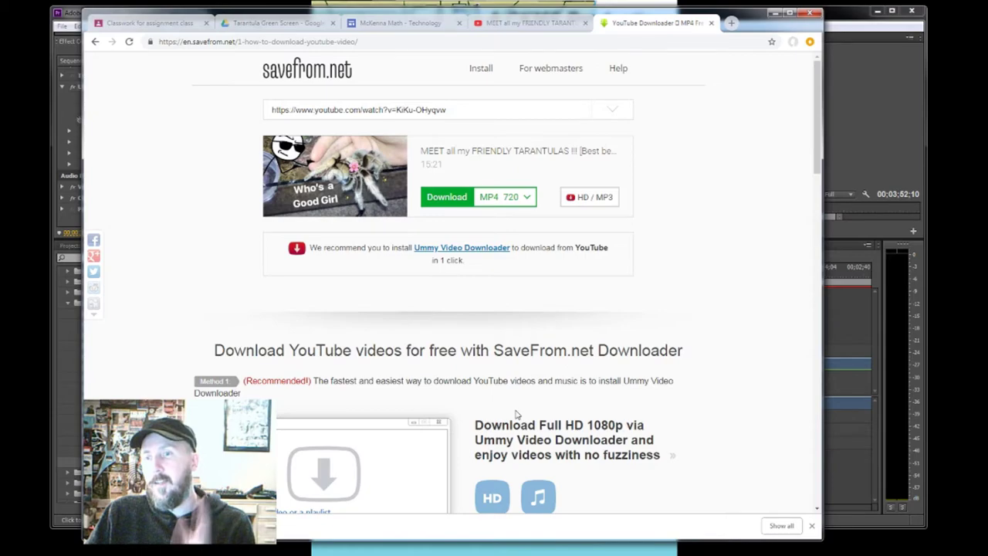
# Close the savefrom.net and YouTube tabs, then minimize Chrome and Premiere Pro
pyautogui.scroll(-5, 517, 414)
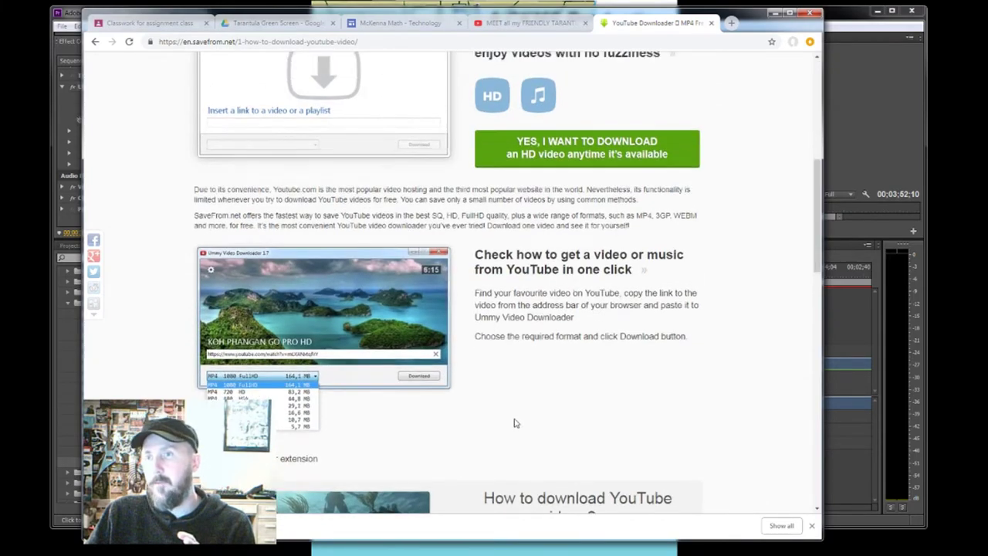
pyautogui.scroll(3, 516, 423)
pyautogui.scroll(2, 513, 422)
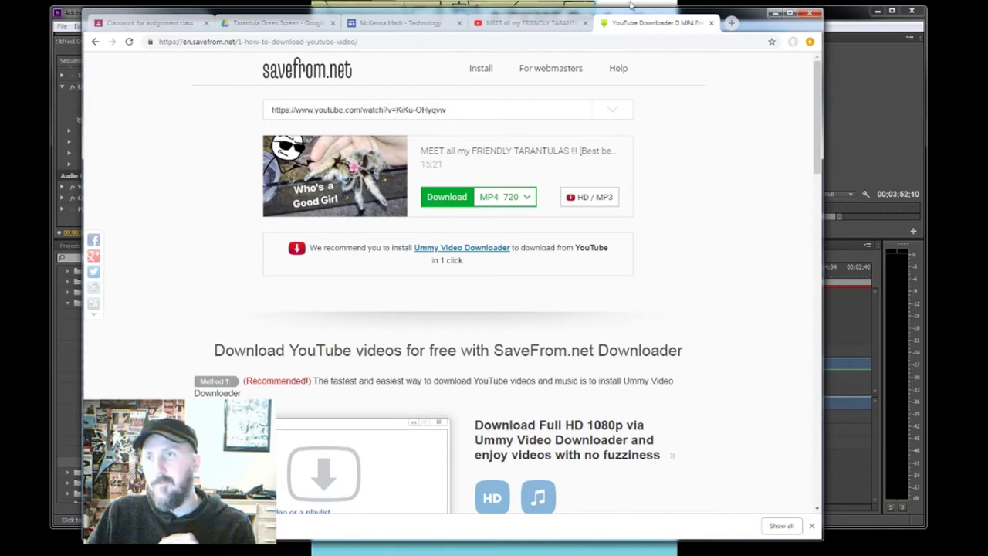
pyautogui.click(711, 23)
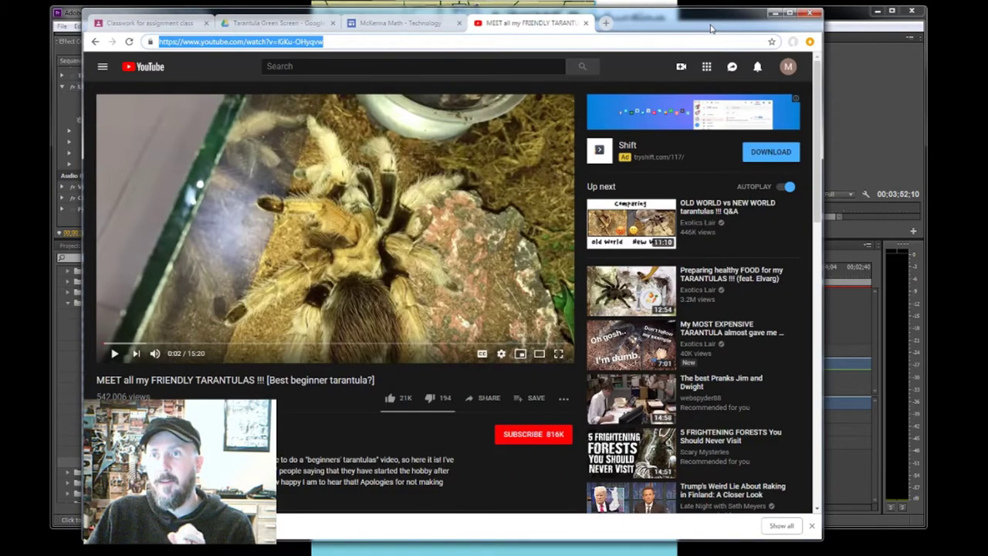
pyautogui.click(587, 24)
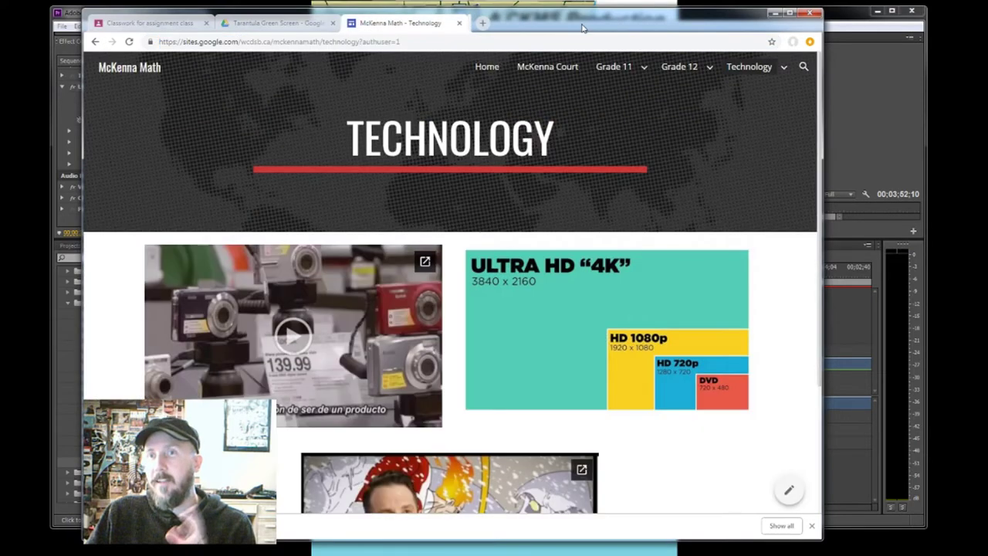
pyautogui.click(773, 13)
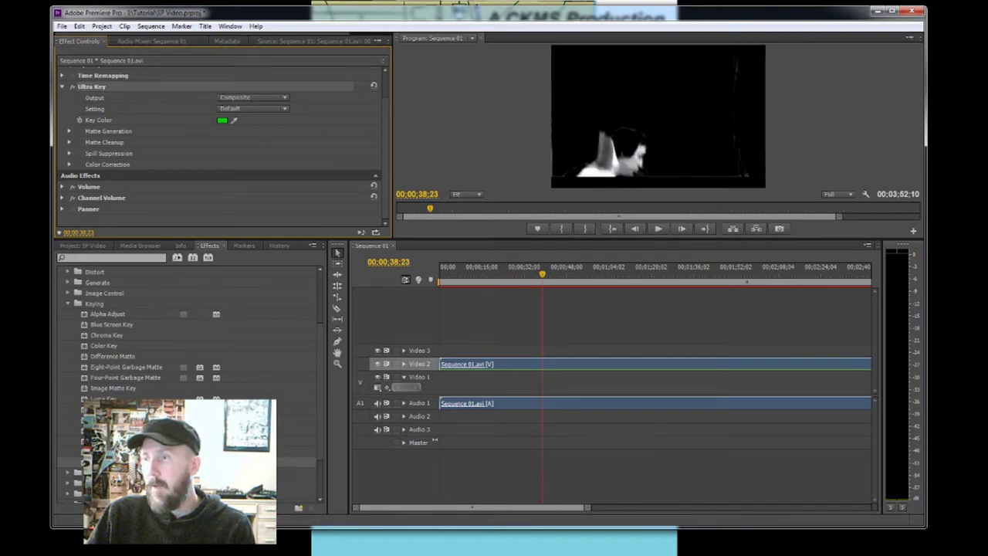
pyautogui.click(877, 10)
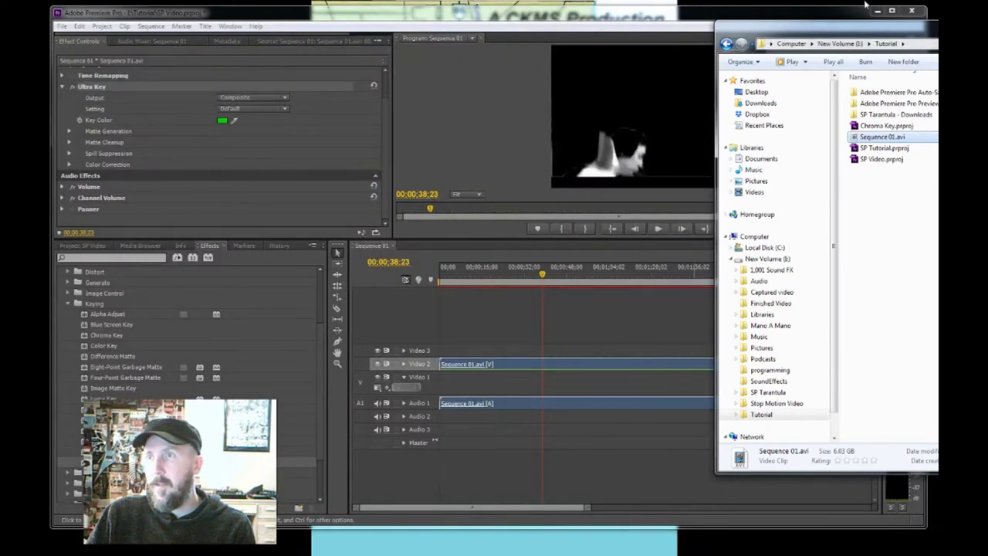
# Drag the Biggest Spider on the Planet MP4 from SP Tarantula - Downloads onto Video 3 and Audio 3
pyautogui.moveTo(842, 36); pyautogui.dragTo(662, 35)
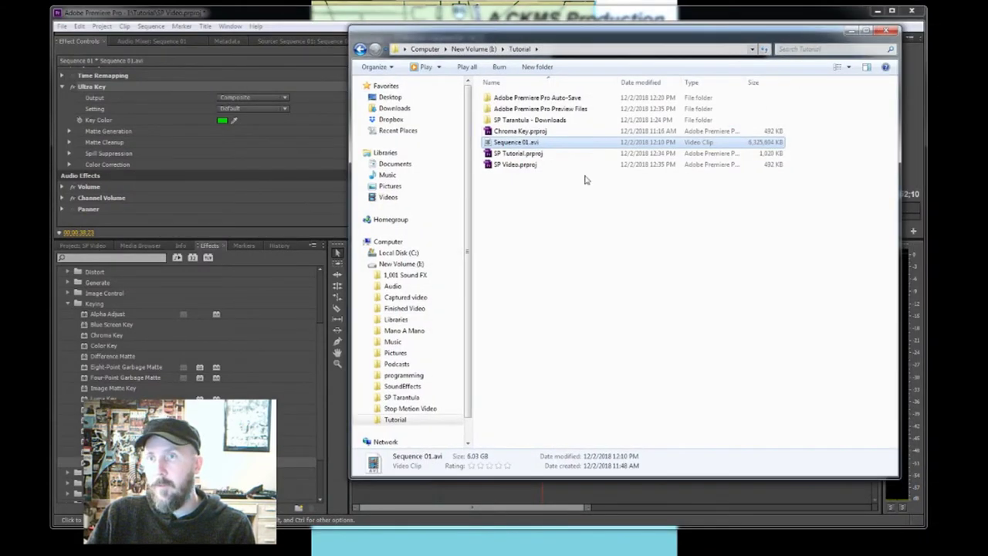
pyautogui.doubleClick(554, 126)
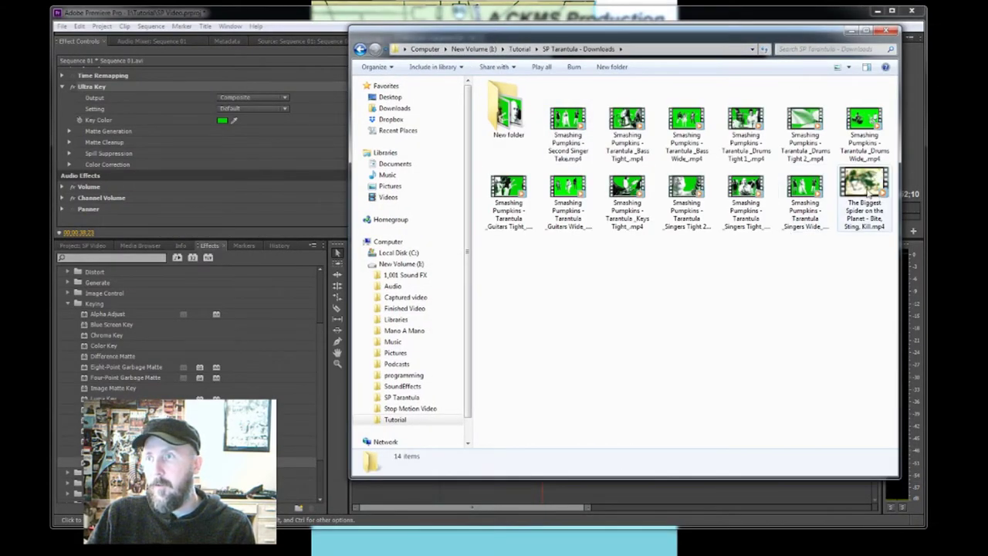
pyautogui.moveTo(781, 35); pyautogui.dragTo(474, 468)
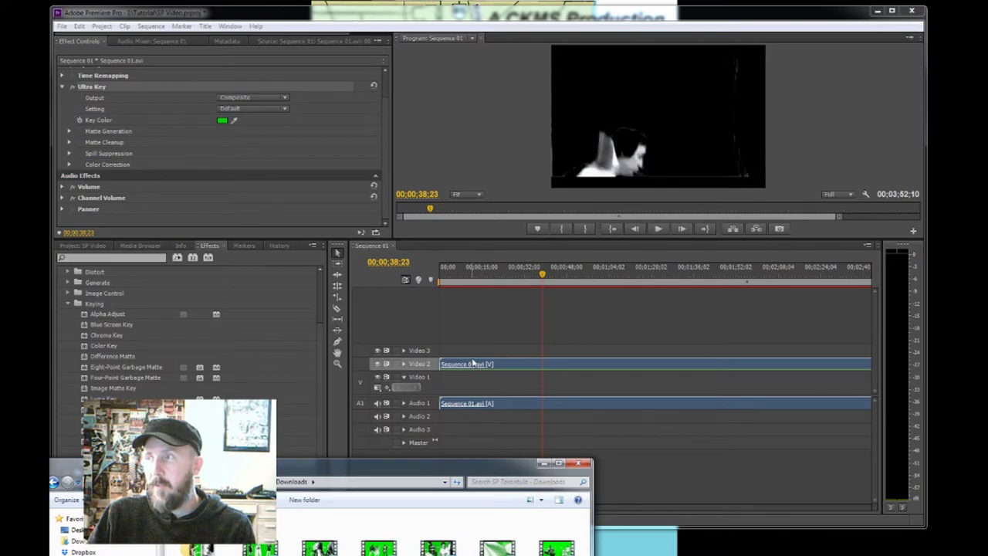
pyautogui.moveTo(447, 468); pyautogui.dragTo(670, 396)
pyautogui.moveTo(780, 541); pyautogui.dragTo(441, 353)
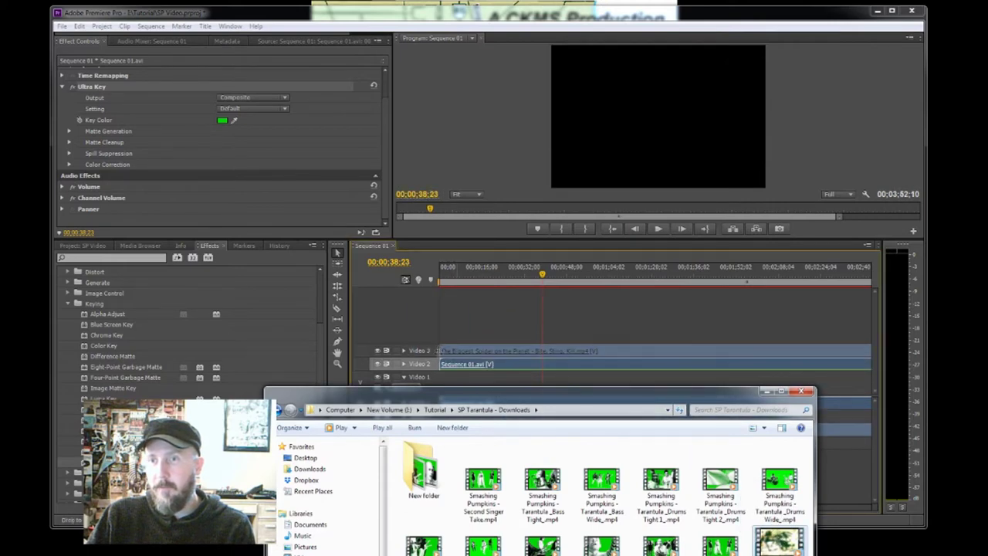
pyautogui.click(768, 394)
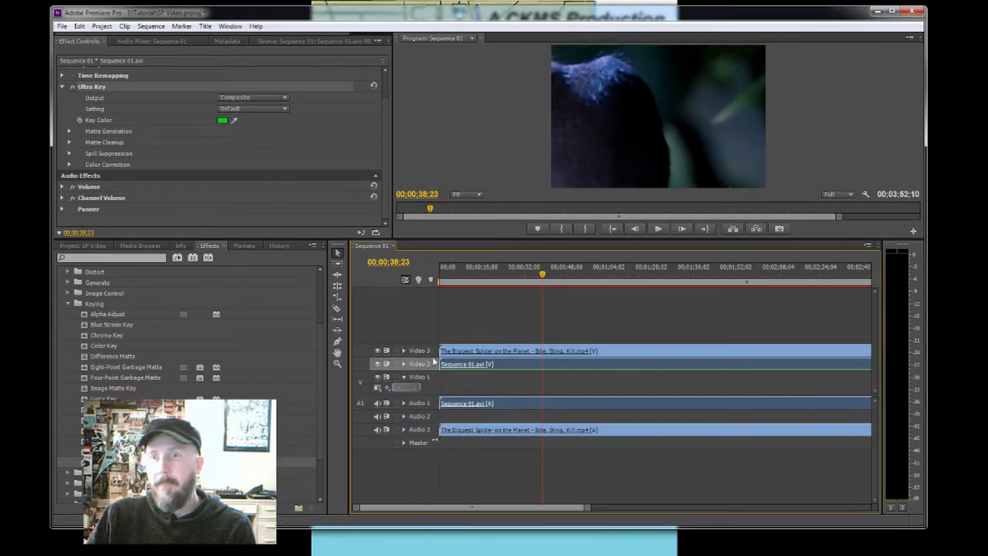
# Preview the new spider clip, then move it down to Video 1 beneath the band clip
pyautogui.click(657, 228)
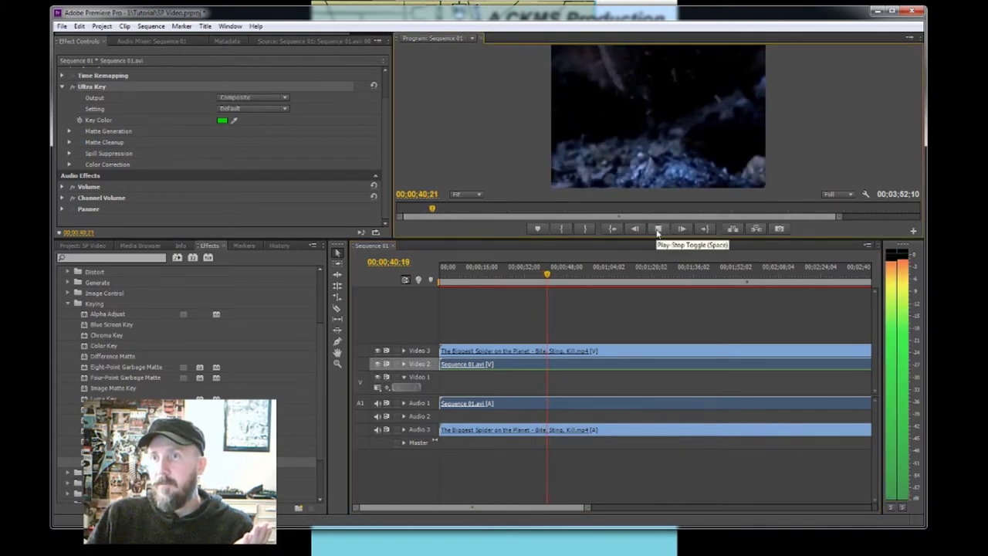
pyautogui.click(657, 229)
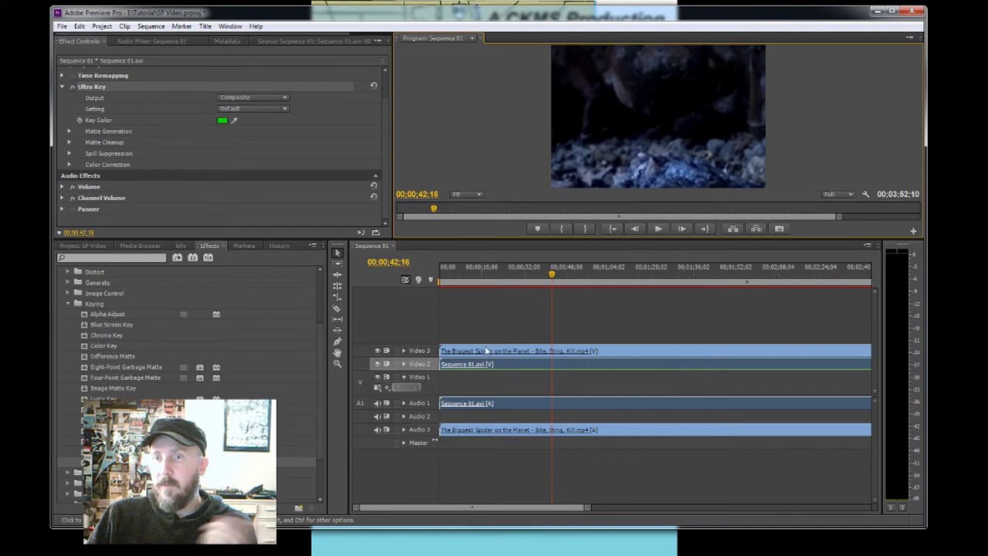
pyautogui.click(467, 362)
pyautogui.moveTo(466, 353); pyautogui.dragTo(461, 388)
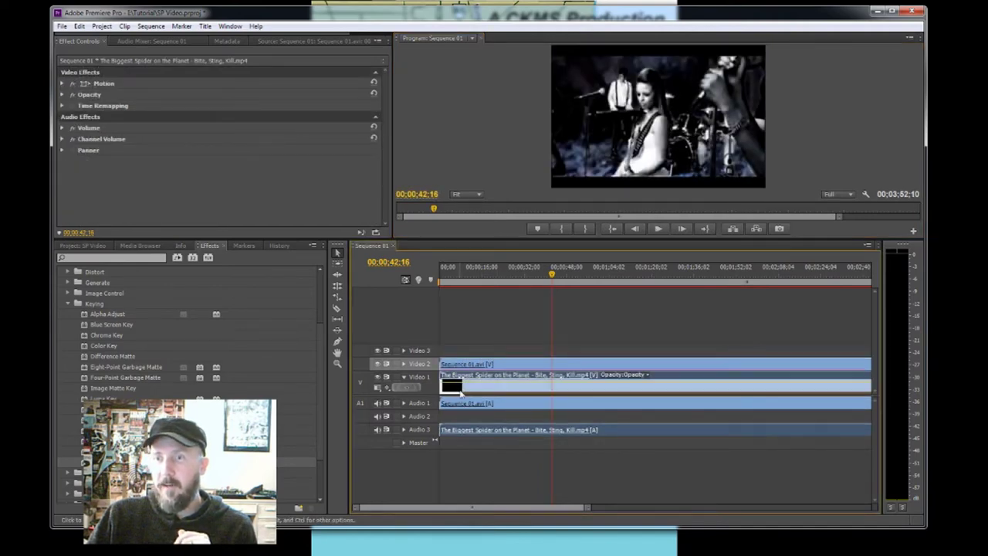
# Lock Video 1, delete the spider clip's audio on Audio 3, and return to the sequence start
pyautogui.click(396, 378)
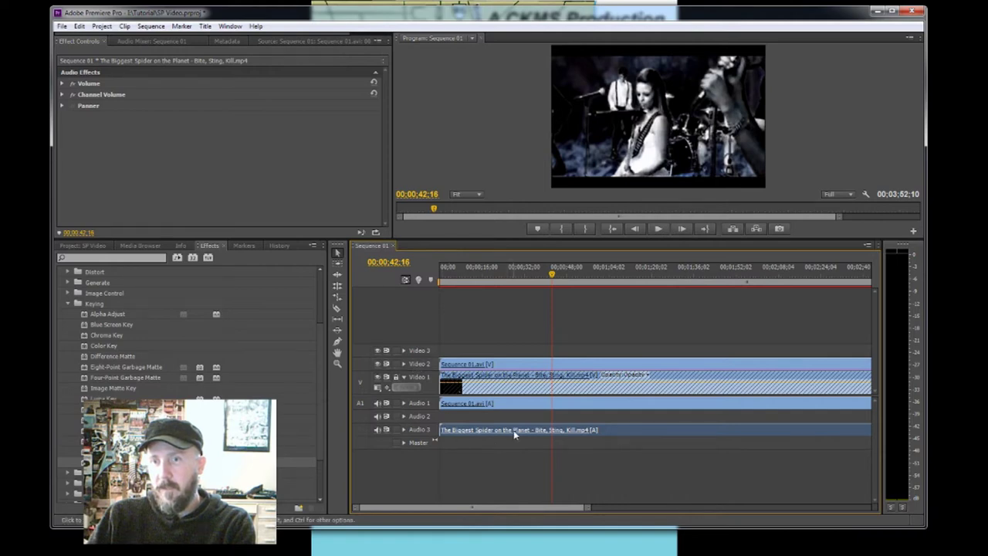
pyautogui.press('Delete')
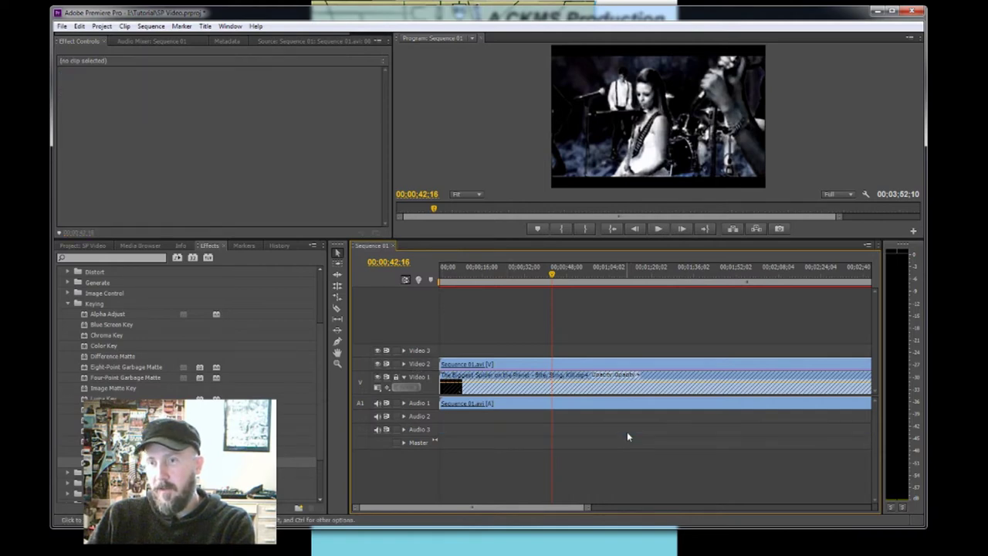
pyautogui.click(441, 277)
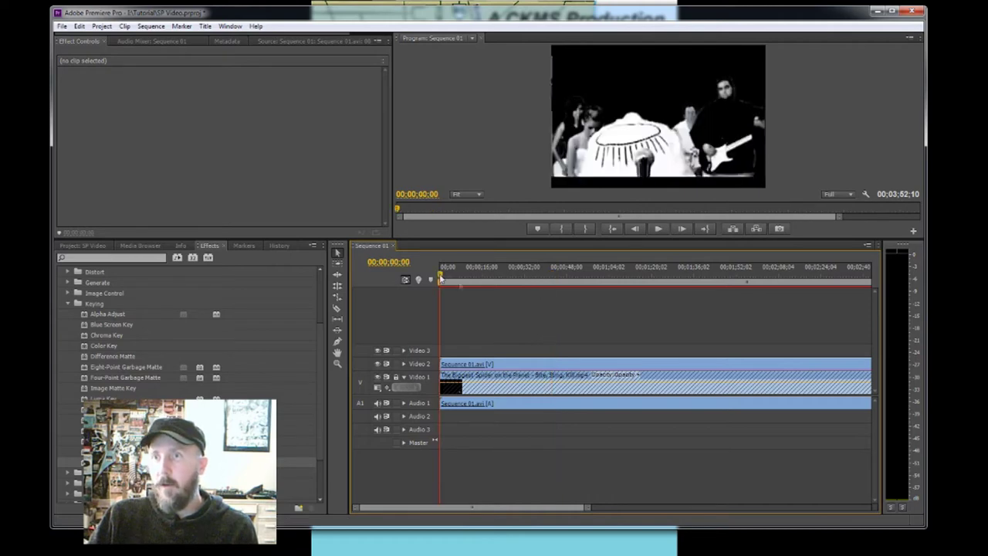
# Play the keyed band over the tarantula footage from the start with a taller Program monitor
pyautogui.click(657, 230)
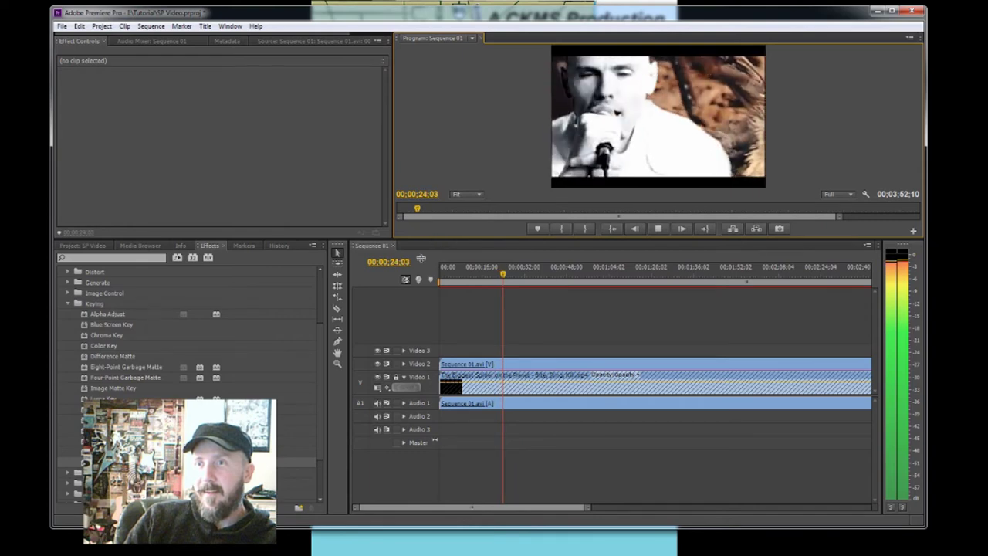
pyautogui.moveTo(410, 240)
pyautogui.mouseDown()
pyautogui.moveTo(410, 320)
pyautogui.moveTo(401, 256)
pyautogui.mouseUp()
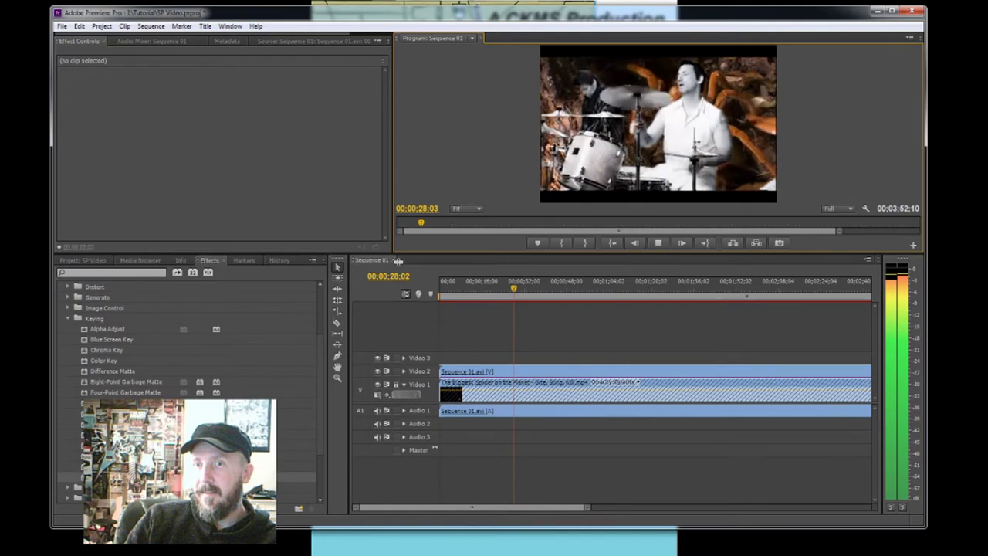
# Make the Program monitor slightly taller and stop playback at 00;00;56;21
pyautogui.moveTo(398, 261); pyautogui.dragTo(399, 295)
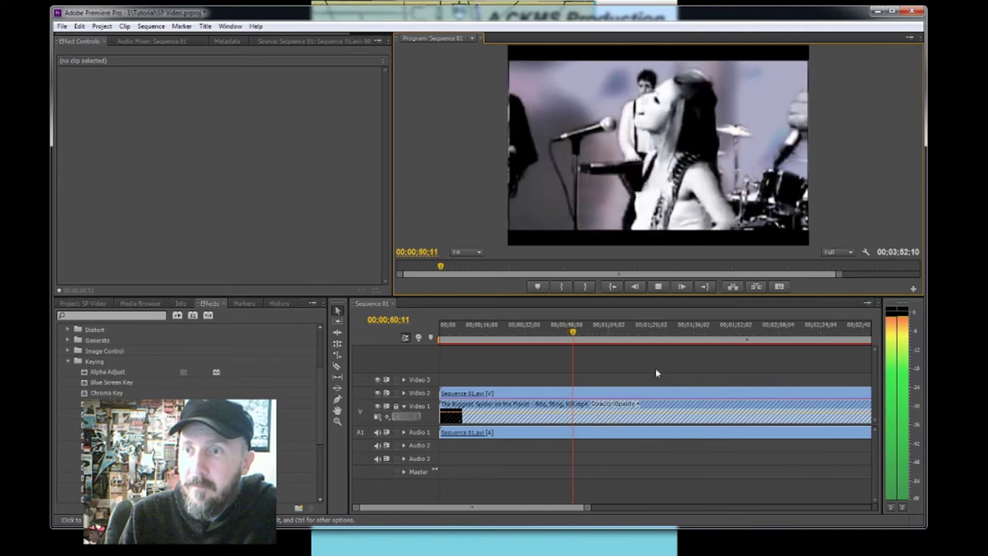
pyautogui.click(658, 287)
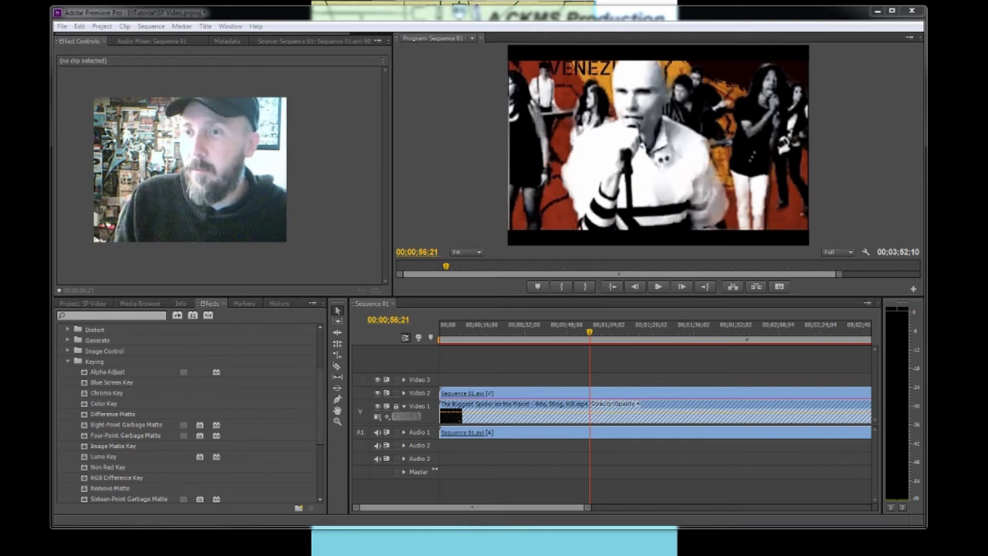
# Zoom the timeline out to the full sequence, check frames near 3:20–3:32, then play from 3:07
pyautogui.moveTo(605, 334); pyautogui.dragTo(714, 334)
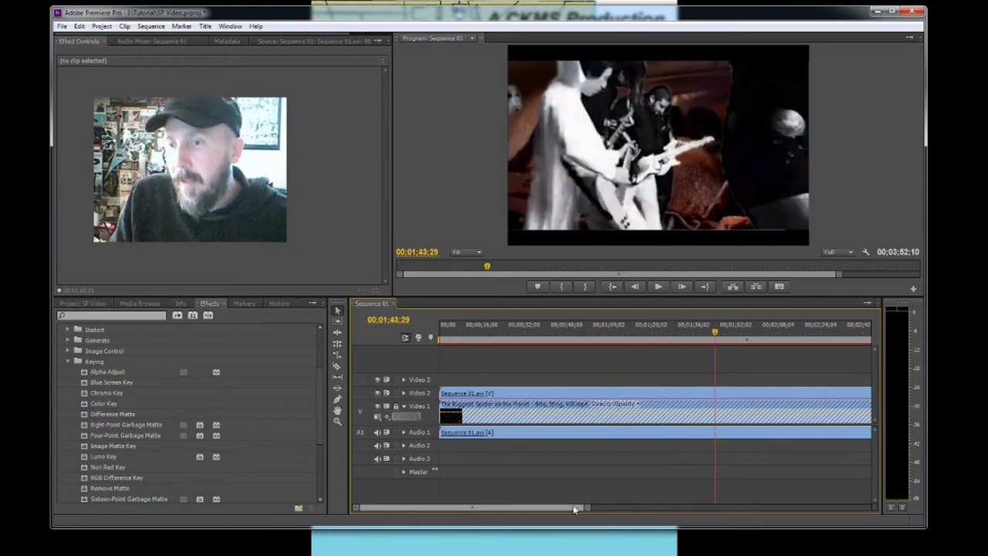
pyautogui.moveTo(587, 509); pyautogui.dragTo(680, 511)
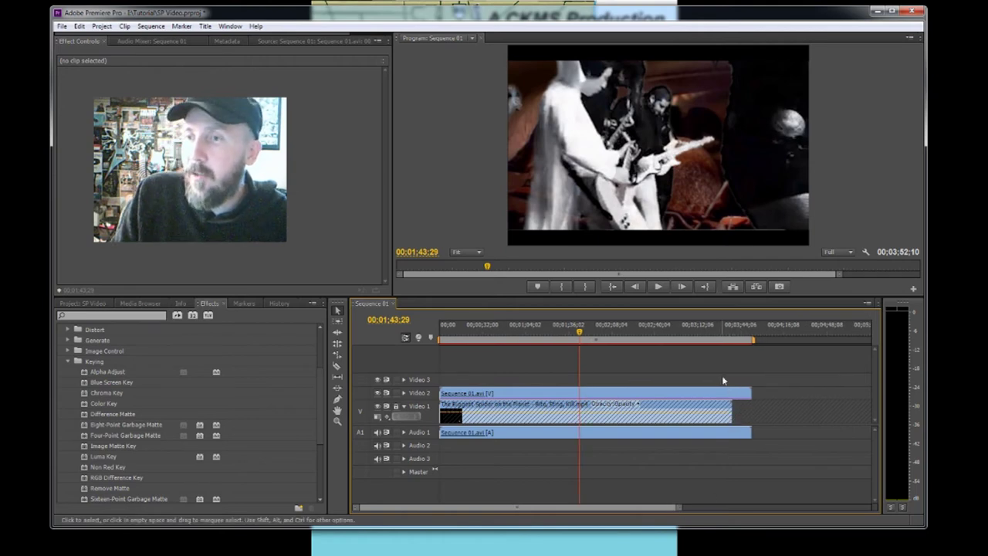
pyautogui.click(711, 332)
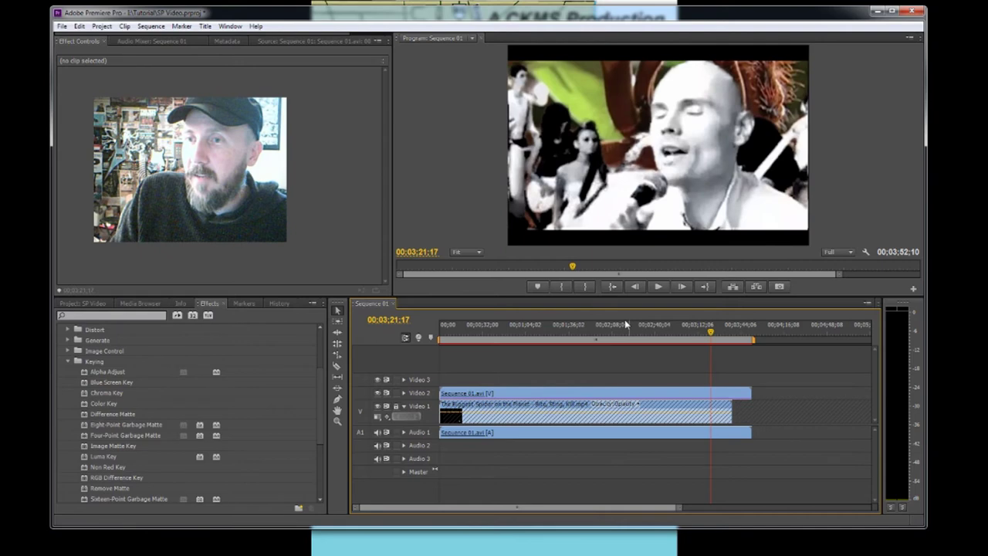
pyautogui.click(719, 332)
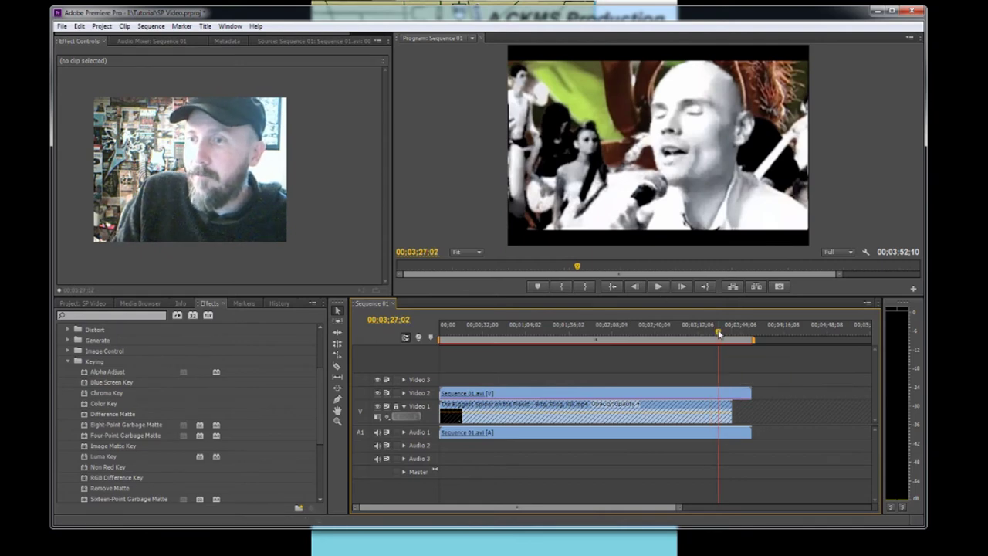
pyautogui.click(725, 334)
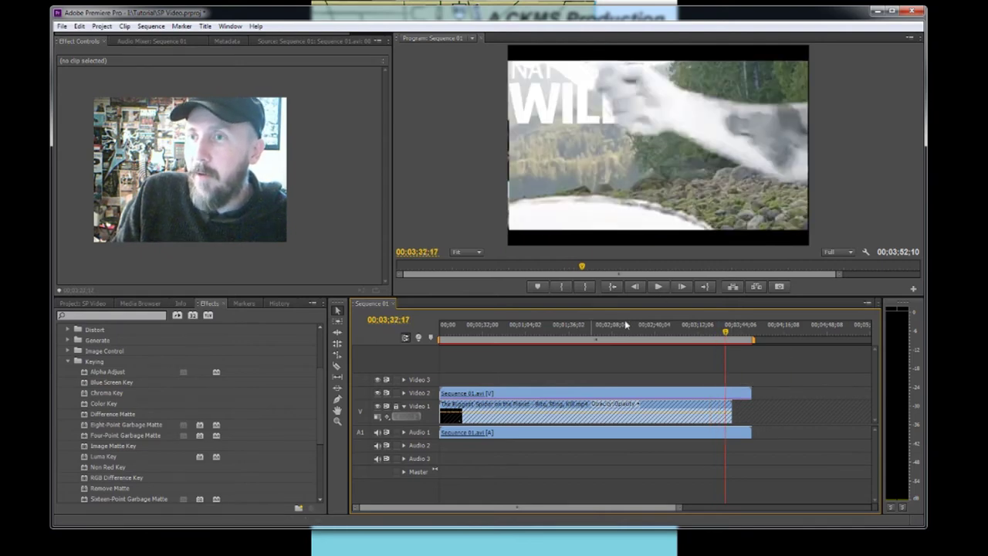
pyautogui.click(715, 334)
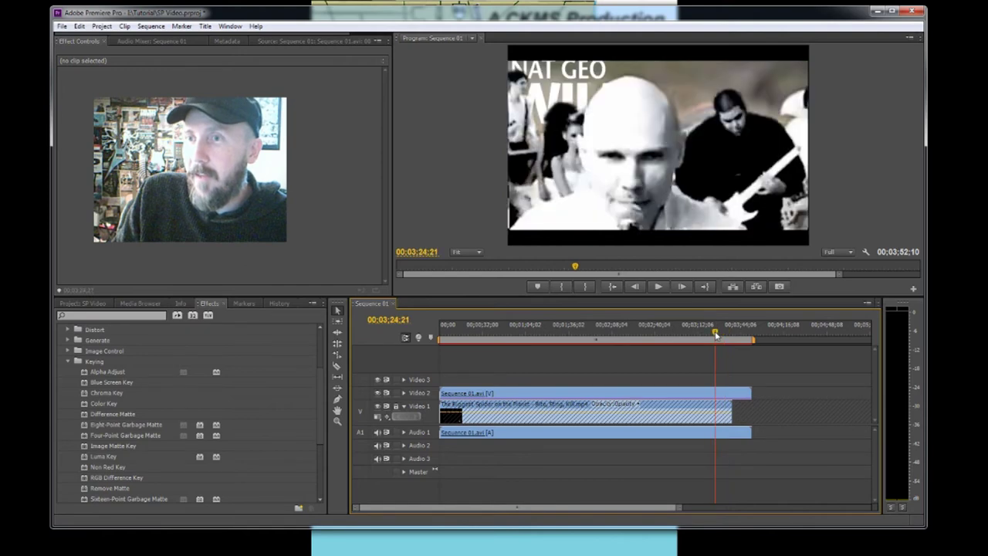
pyautogui.click(693, 333)
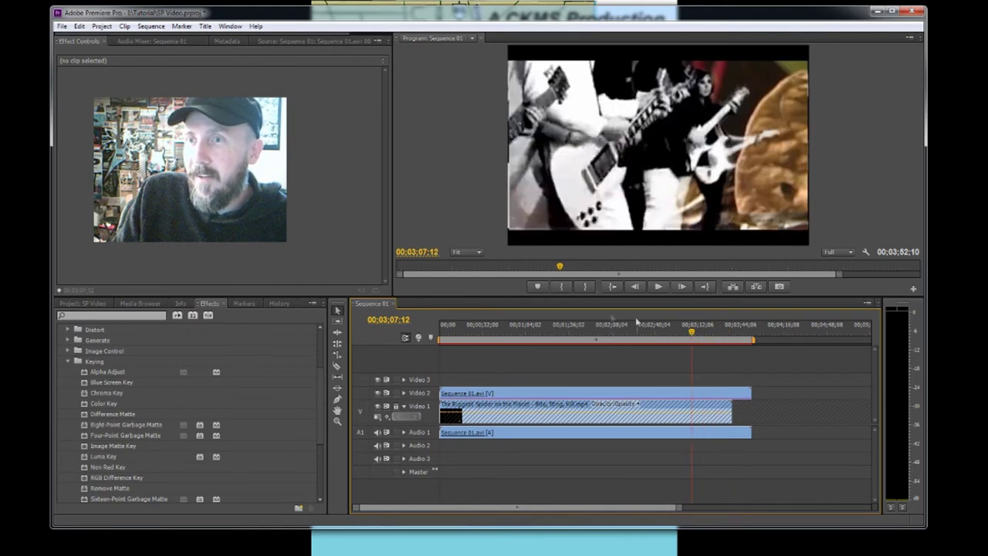
pyautogui.click(656, 288)
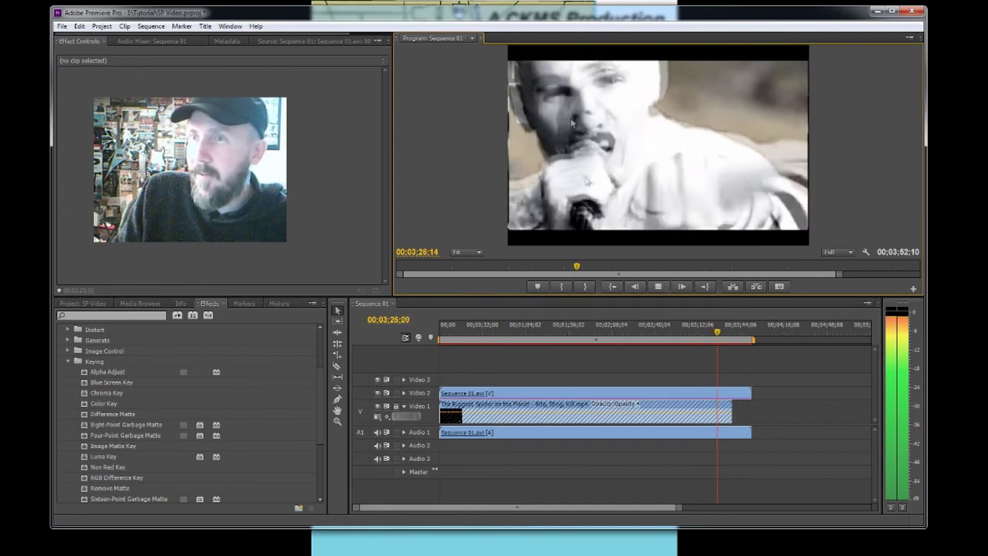
# Stop at 00;03;23;27 and select Sequence 01.avi on Video 2 to show its Ultra Key settings
pyautogui.press('space')
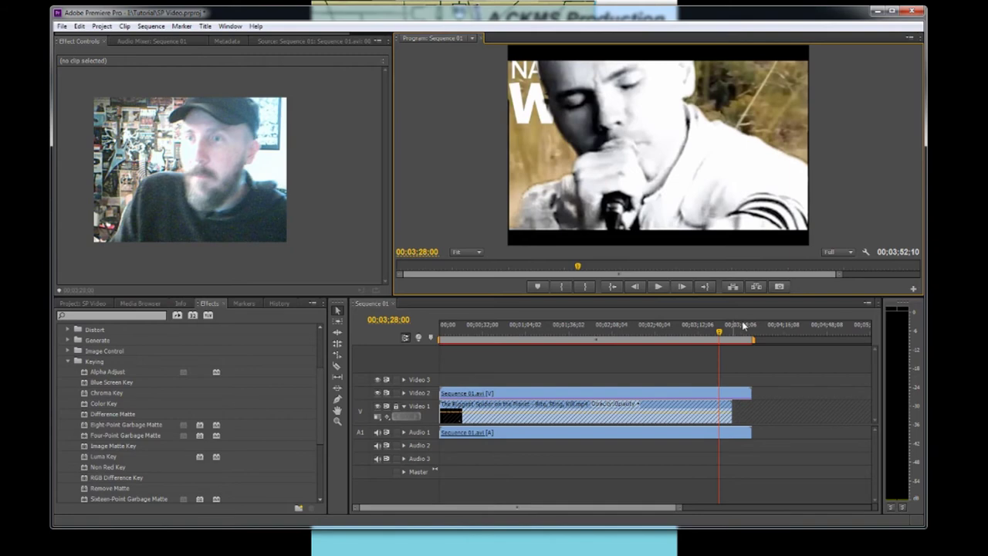
pyautogui.moveTo(721, 335); pyautogui.dragTo(714, 334)
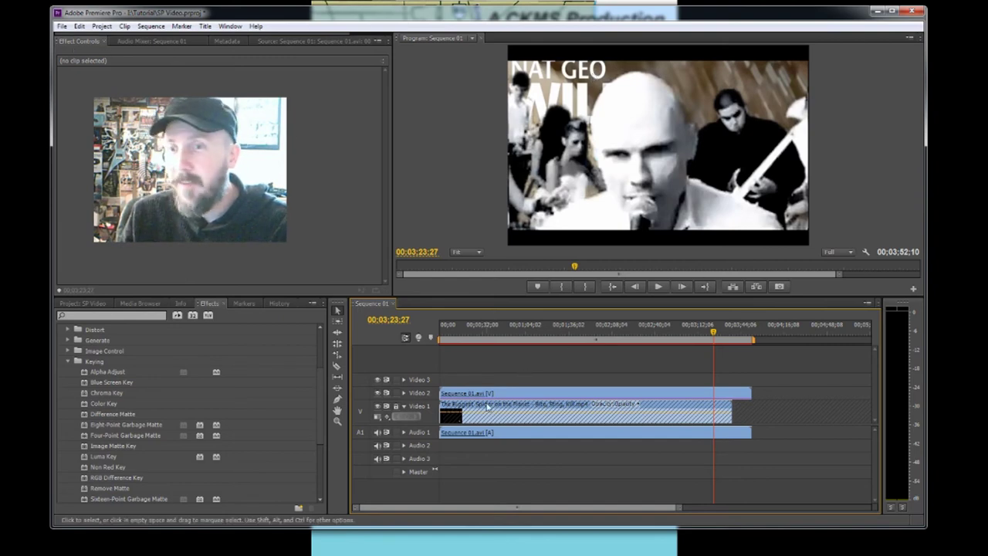
pyautogui.click(502, 396)
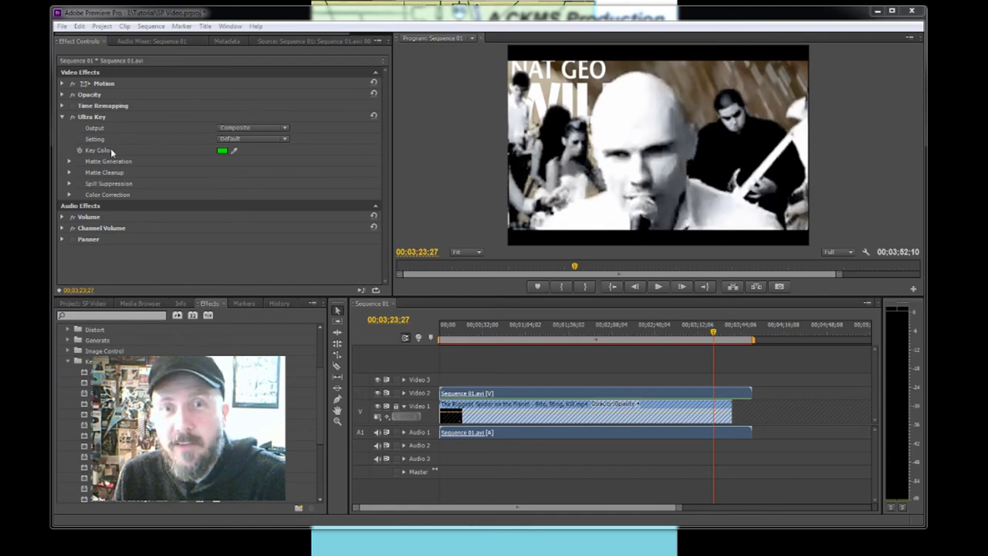
# Set Ultra Key Matte Generation Transparency to 100 on Sequence 01.avi and play from about 1:11
pyautogui.click(69, 162)
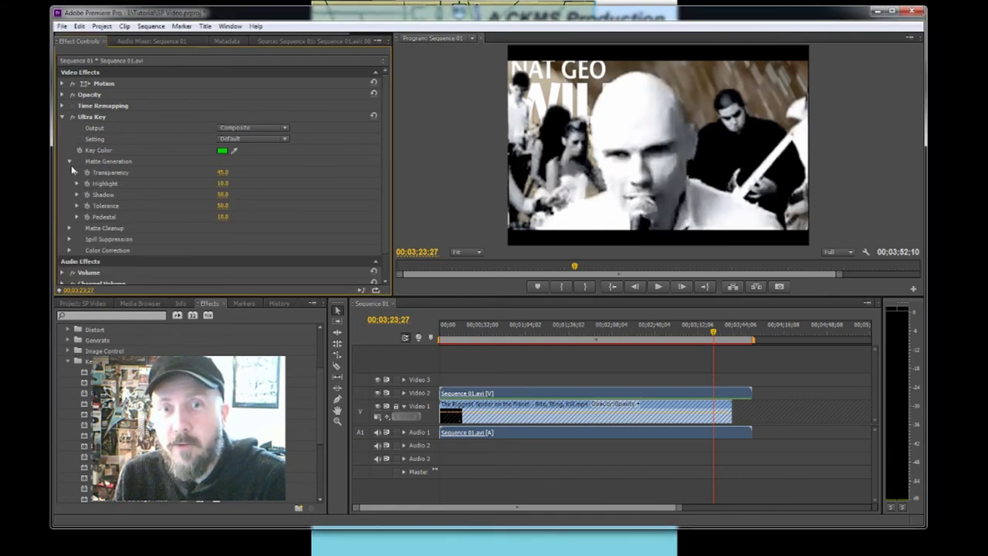
pyautogui.moveTo(214, 178); pyautogui.dragTo(256, 178)
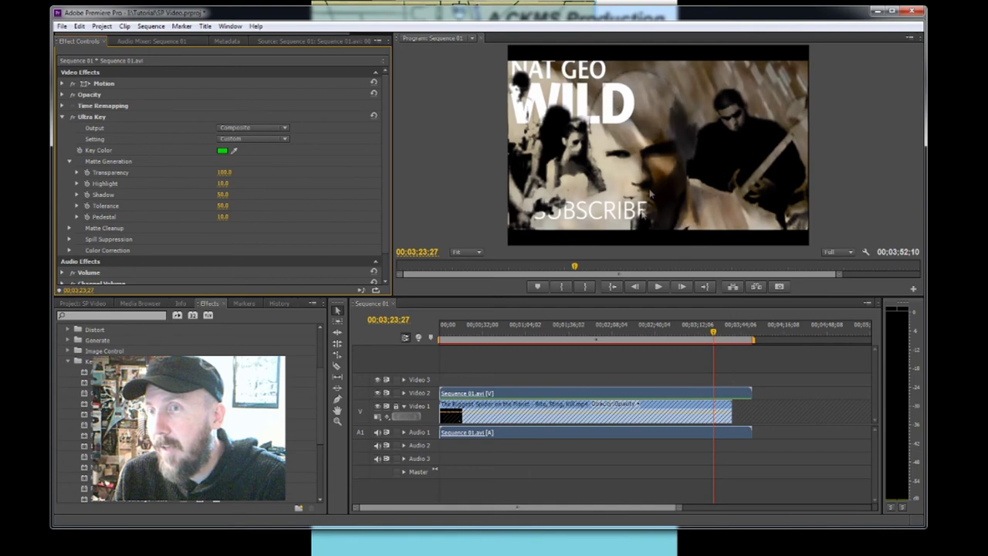
pyautogui.click(625, 330)
pyautogui.click(536, 332)
pyautogui.click(657, 287)
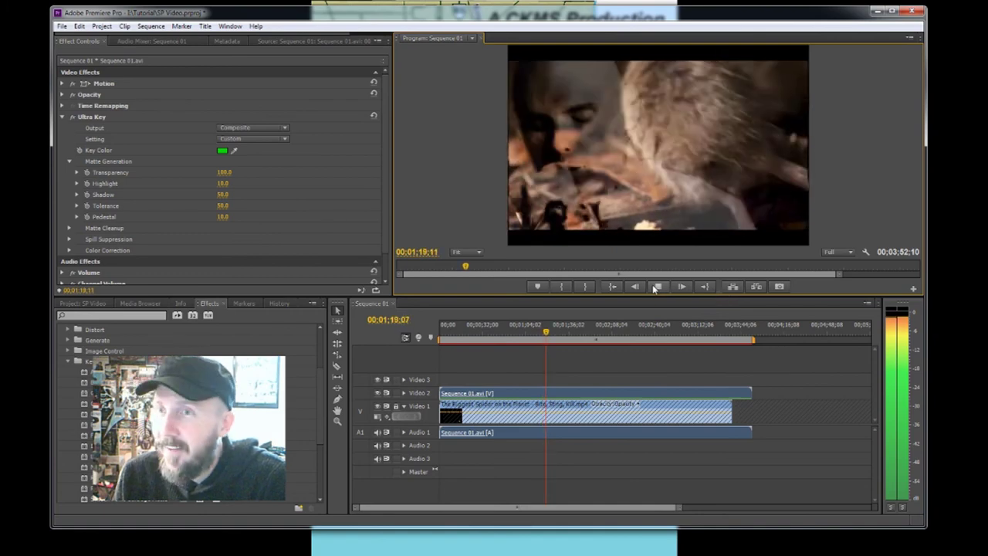
# Stop at 1:20:21, lower Ultra Key Transparency to 68, and resume playback to review the blend
pyautogui.click(656, 286)
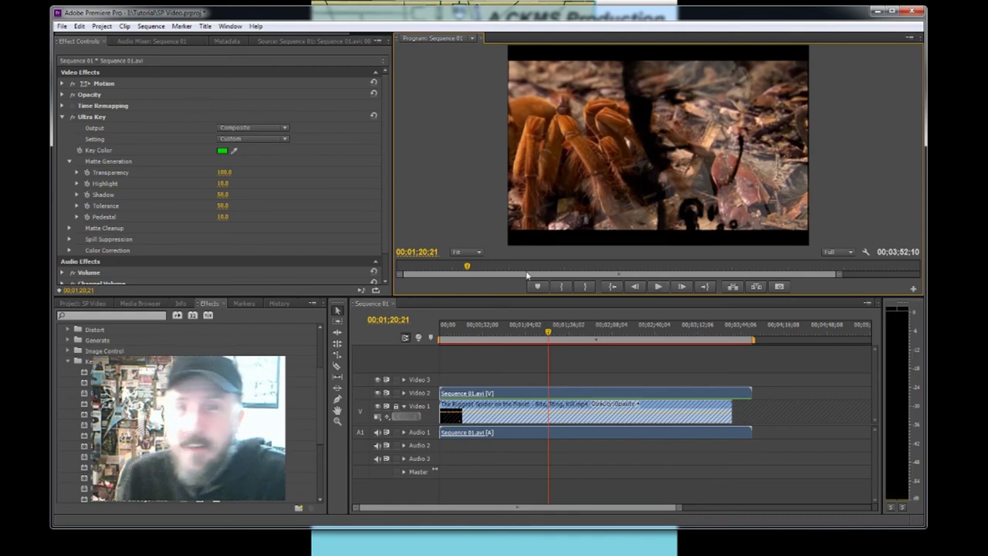
pyautogui.moveTo(226, 175)
pyautogui.mouseDown()
pyautogui.moveTo(268, 175)
pyautogui.moveTo(164, 175)
pyautogui.moveTo(249, 174)
pyautogui.moveTo(230, 175)
pyautogui.mouseUp()
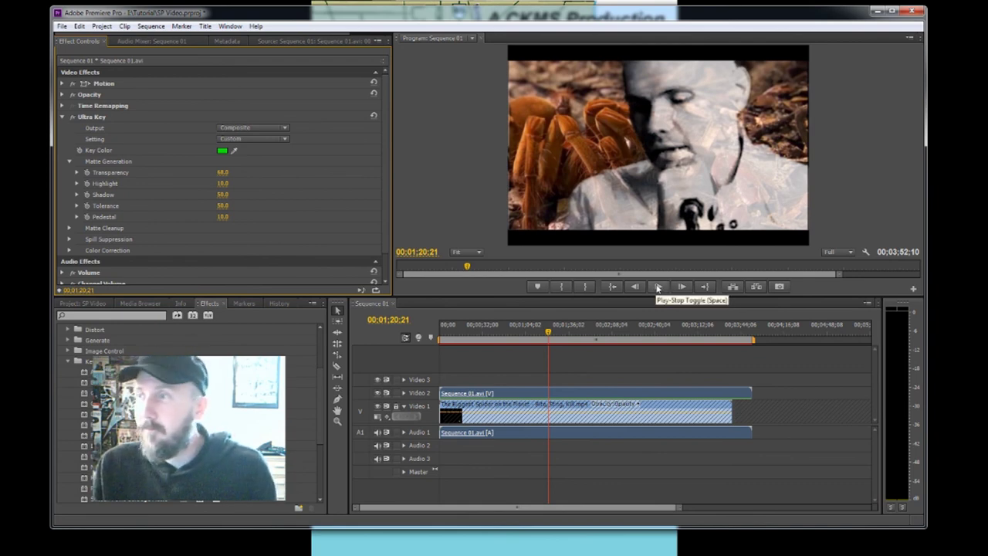
pyautogui.click(658, 287)
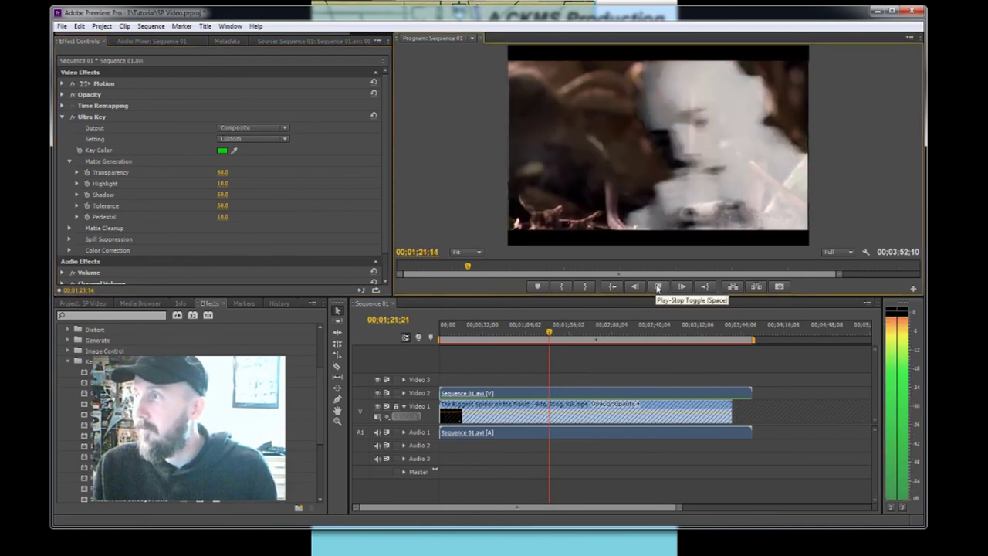